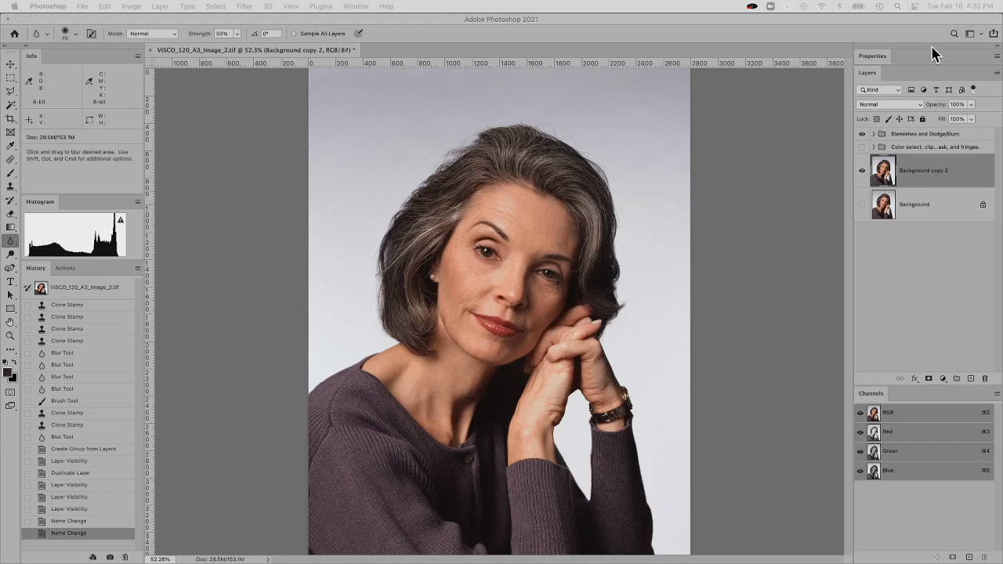
Examine the layers inside the color select, clipping mask and fringes group
click(950, 177)
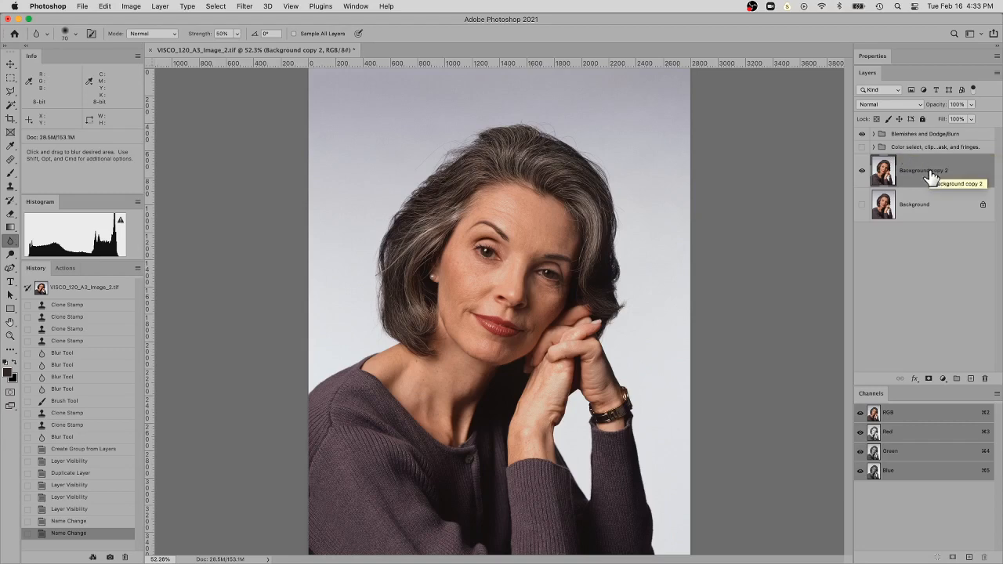
click(874, 148)
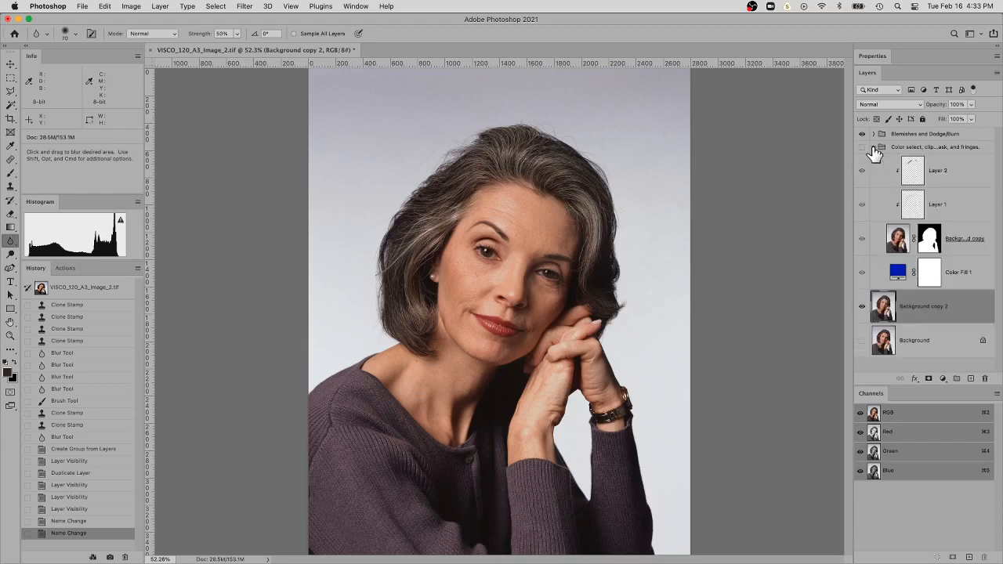
click(874, 148)
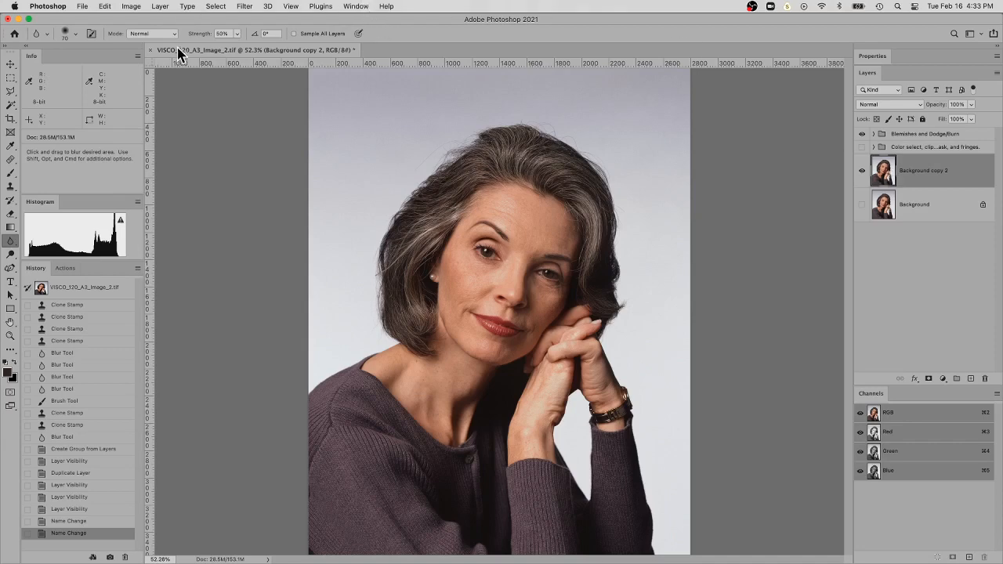
Start a Color Range selection on Background copy 2 and sample the backdrop above the woman's head
click(207, 7)
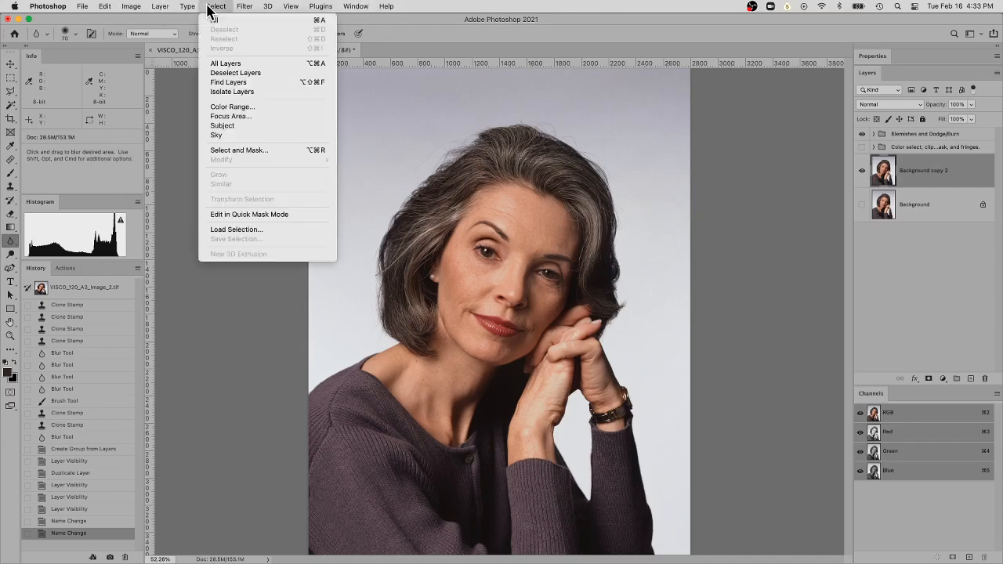
click(288, 114)
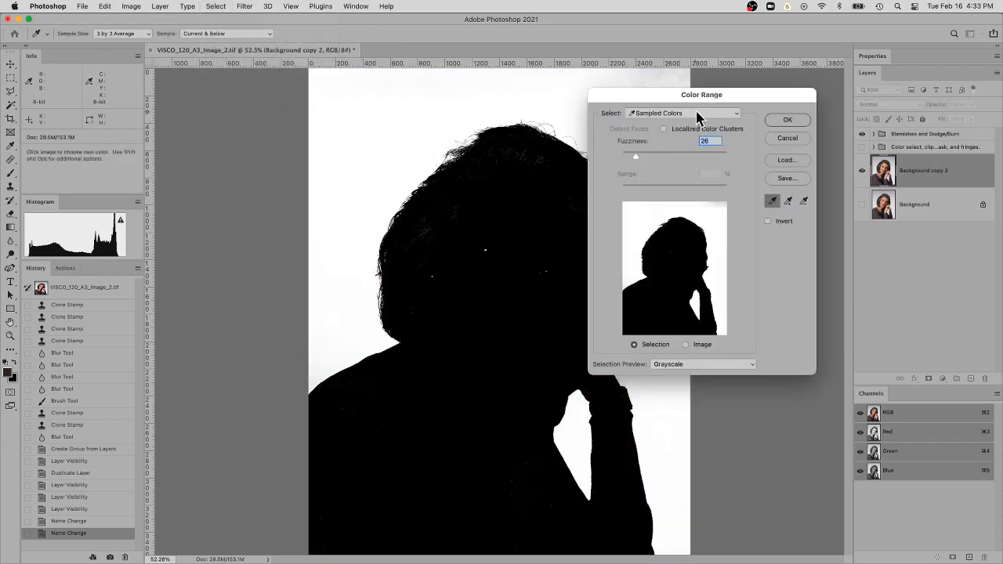
drag(701, 101, 787, 210)
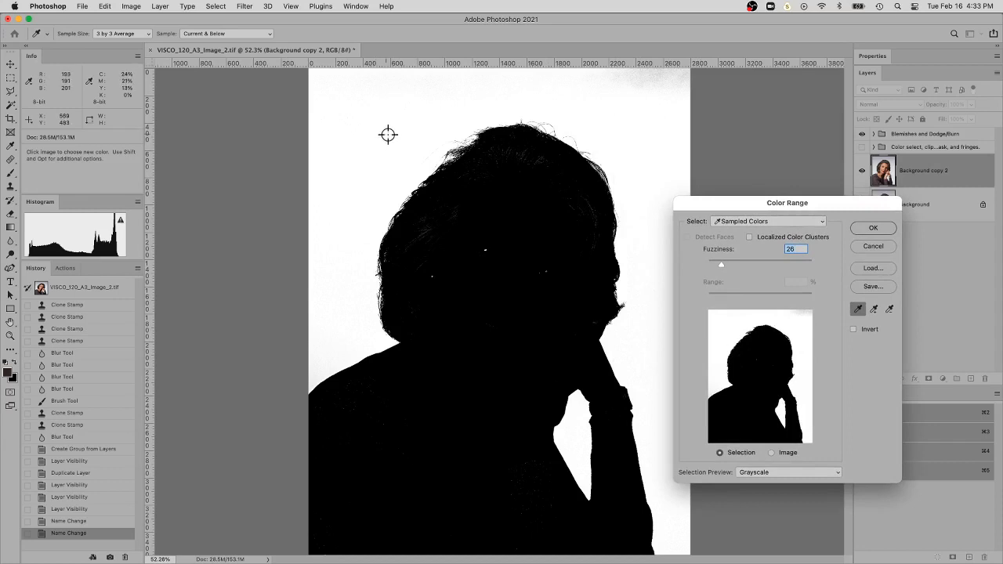
drag(722, 204, 687, 184)
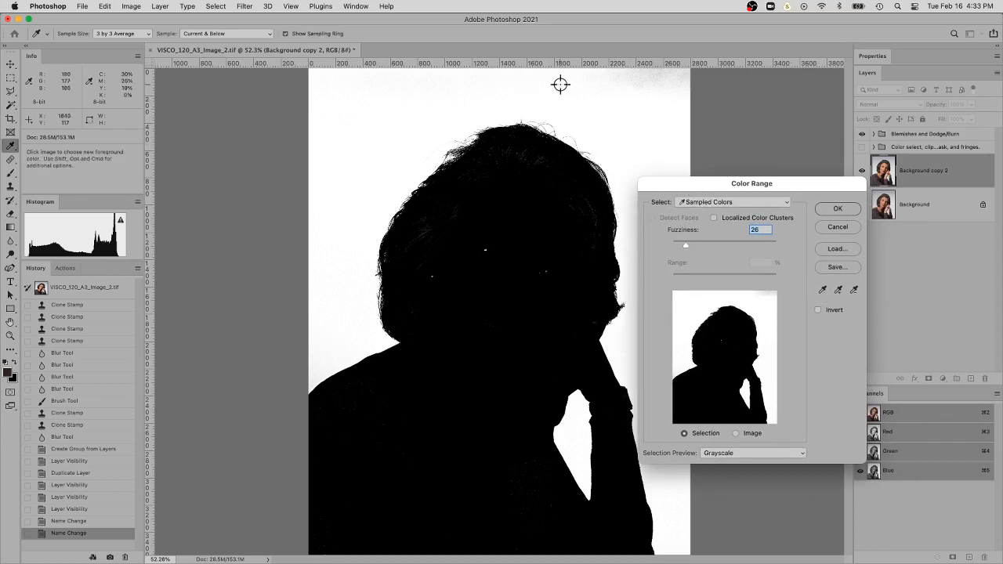
click(525, 88)
click(545, 83)
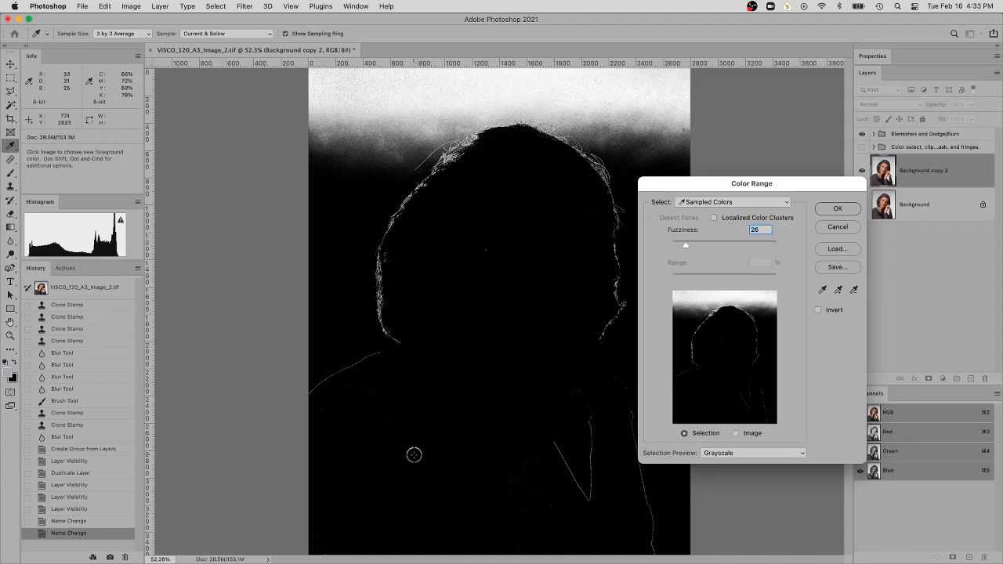
Add the backdrop tones beside the hair, above the shoulder and near the upper part of the image to the sampled colors
click(839, 291)
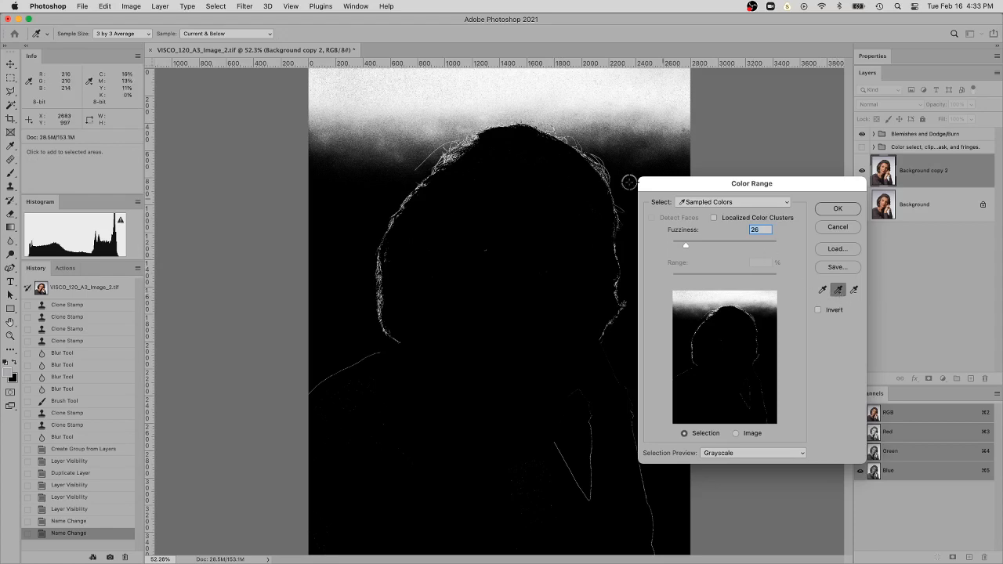
click(365, 170)
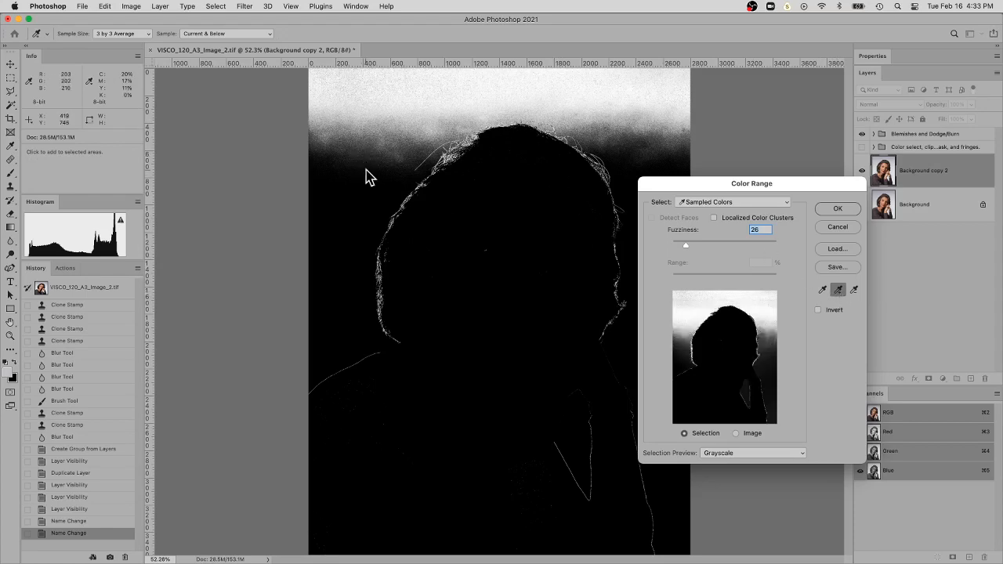
click(350, 261)
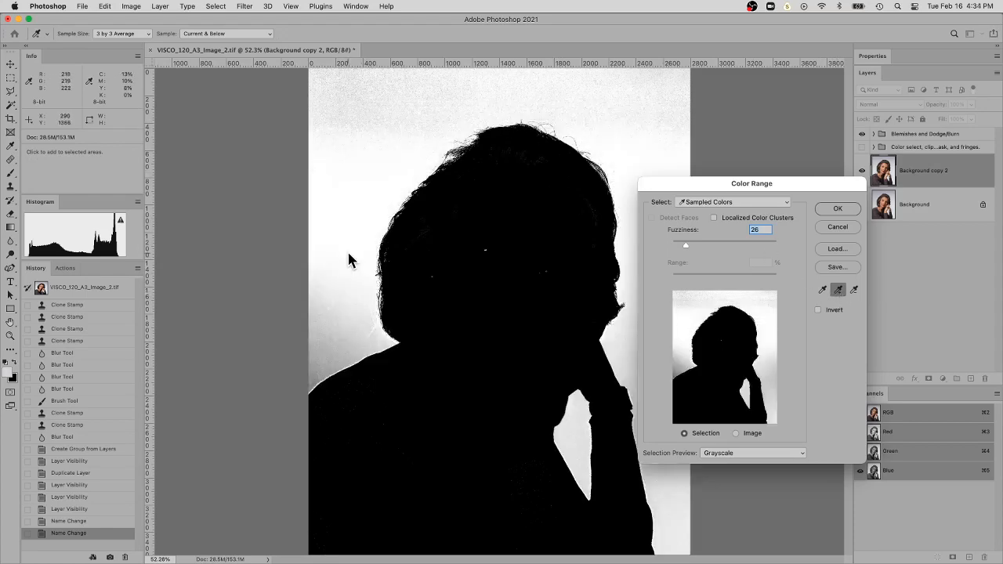
click(332, 353)
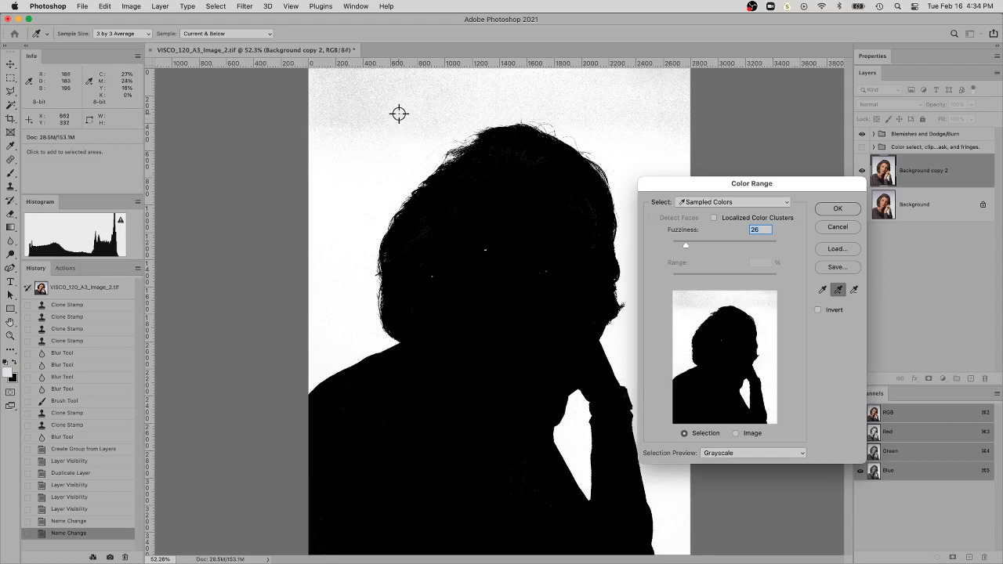
click(399, 114)
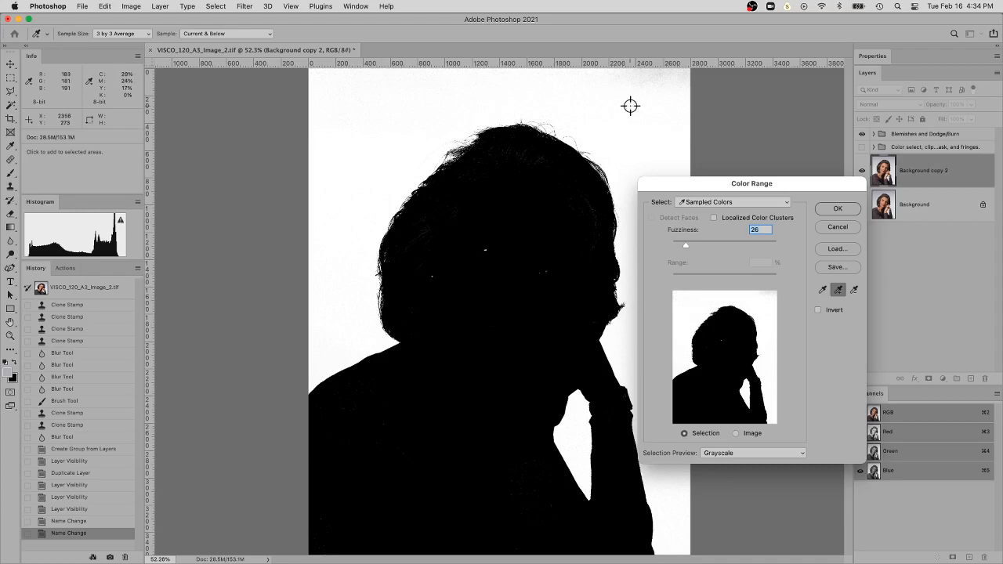
Add the remaining gray backdrop tones in the photo's upper-right corner to the sampled colors
key(super+equal)
key(super+equal)
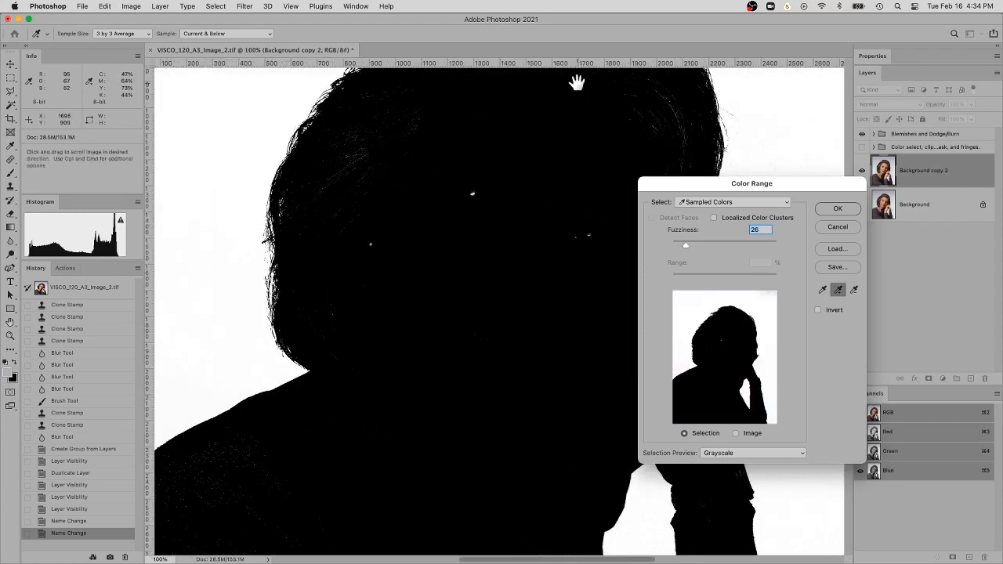
drag(577, 86, 501, 441)
drag(506, 315, 363, 264)
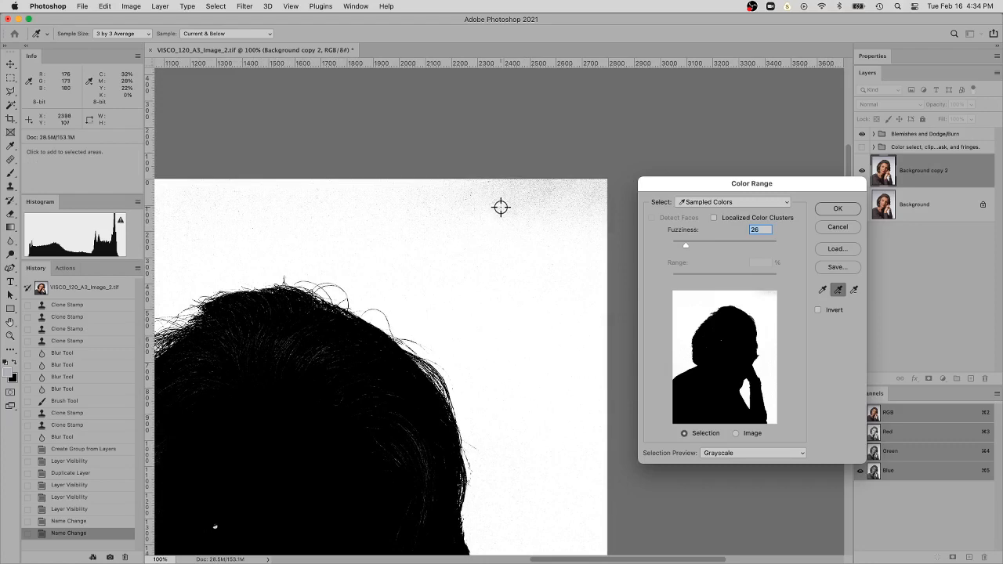
click(501, 207)
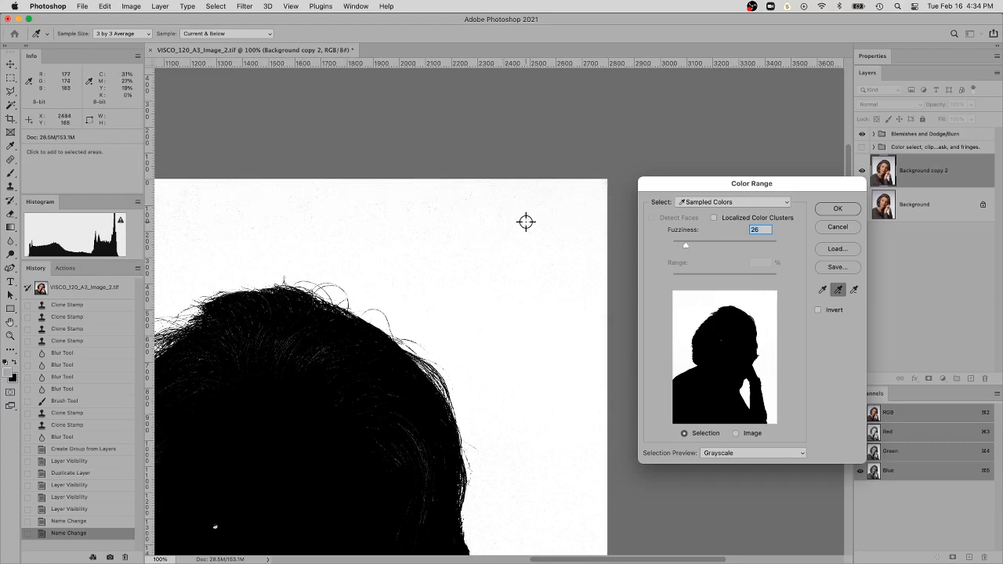
click(584, 239)
key(super+minus)
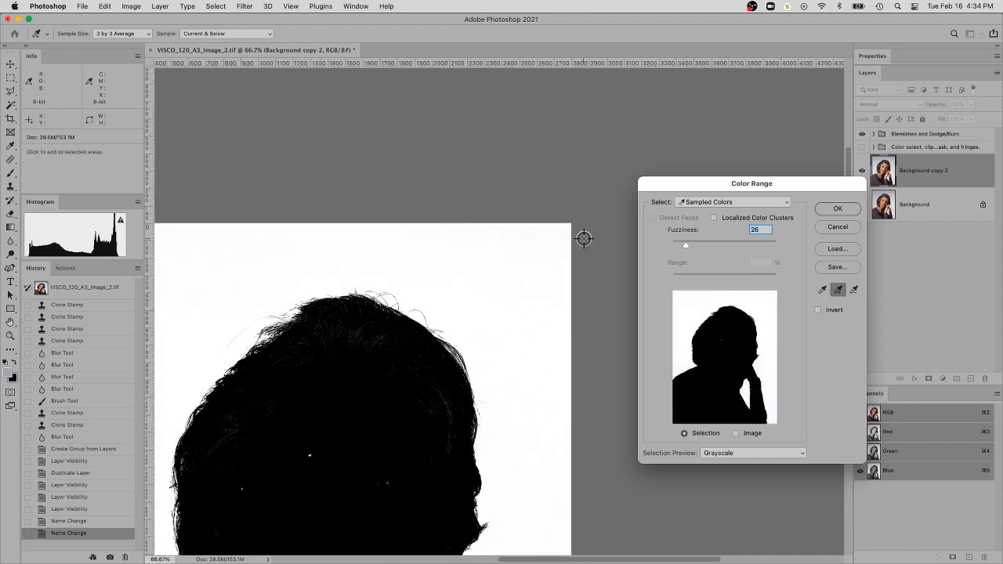
drag(578, 235, 740, 135)
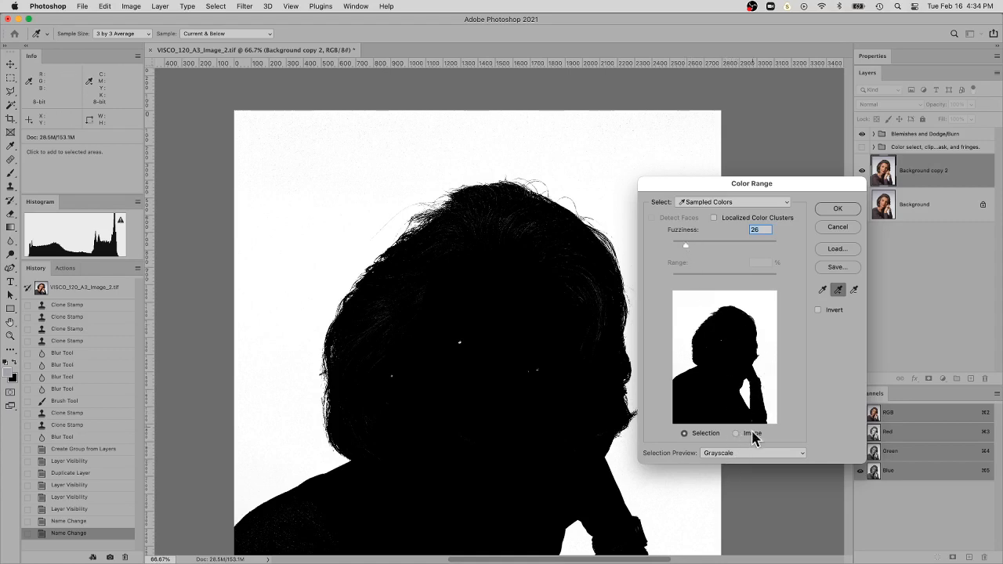
Compare the mask with the photo by switching the selection preview to None and back to Grayscale
click(720, 460)
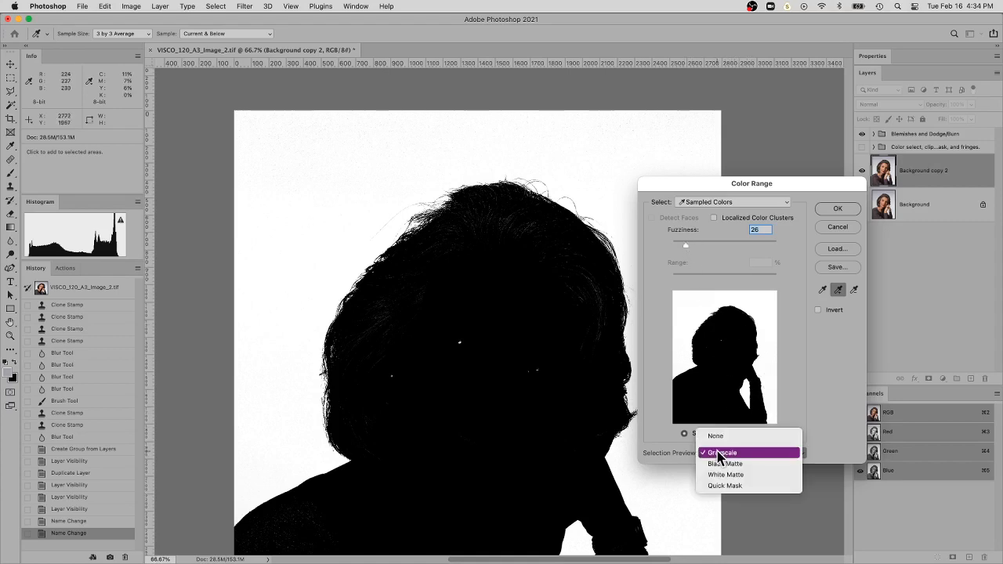
click(716, 436)
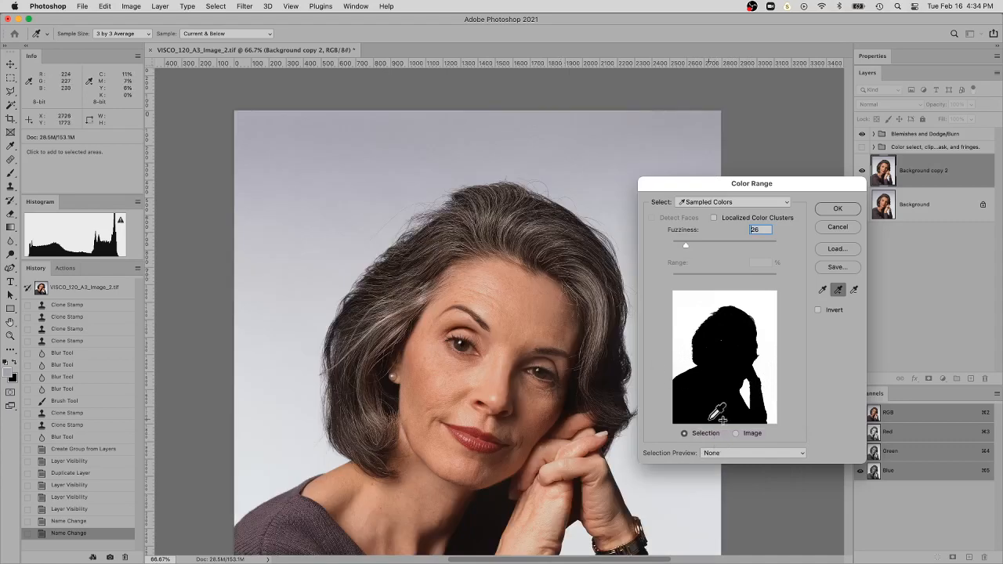
click(730, 458)
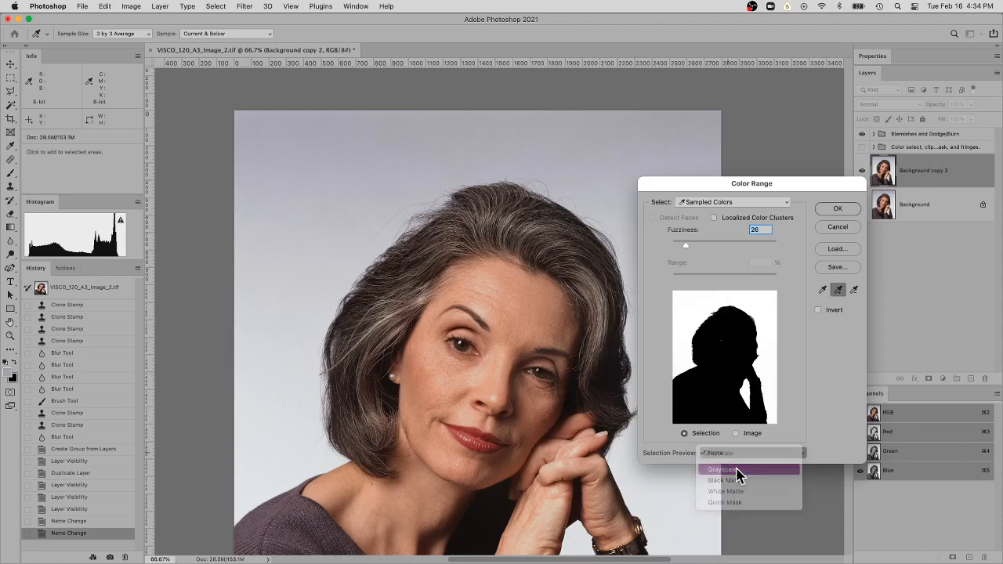
click(738, 470)
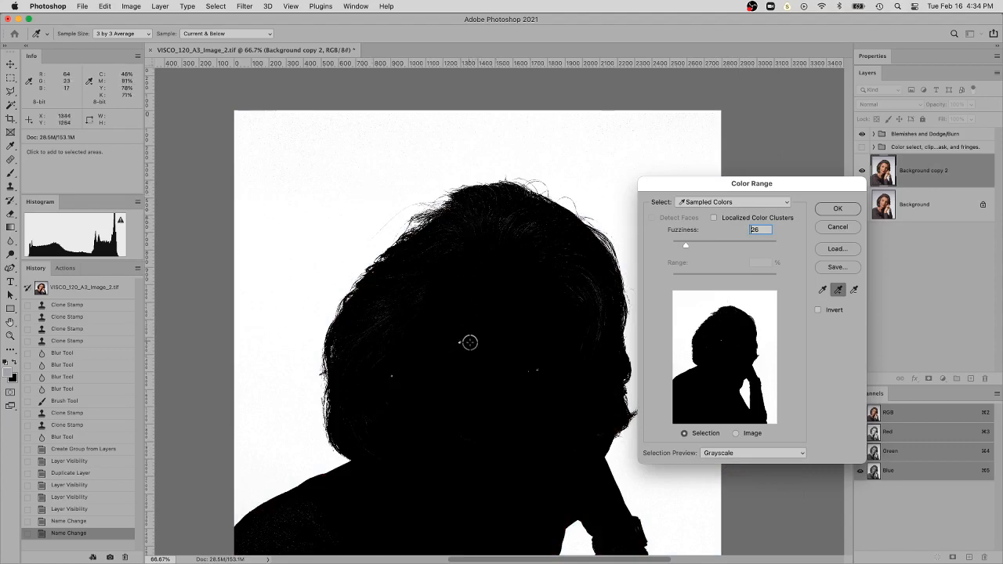
Try a fuzziness of 13 and examine the stray hairs along the edge of the mask up close
drag(302, 522, 334, 436)
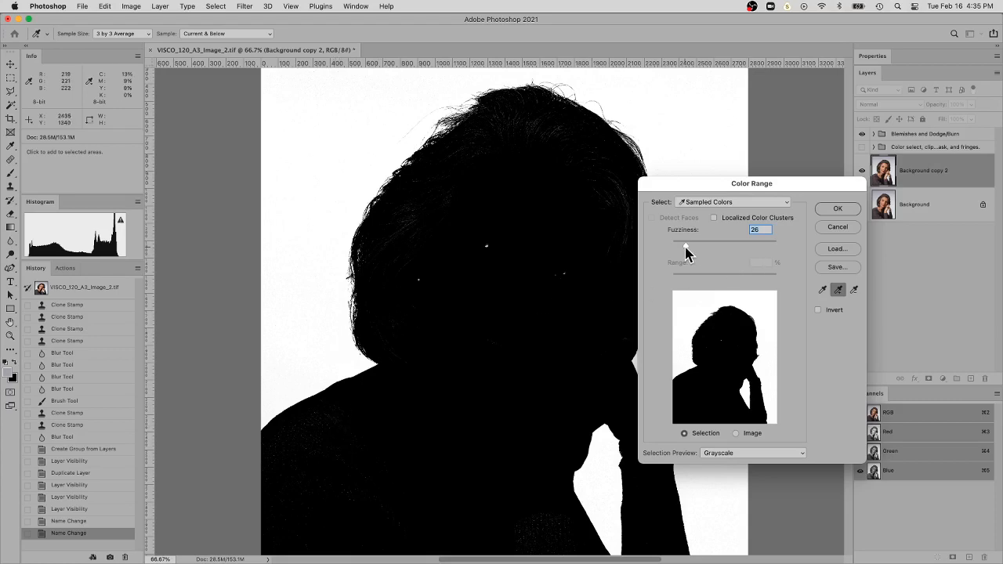
mouse_move(688, 246)
mouse_down()
mouse_move(729, 246)
mouse_move(679, 245)
mouse_up()
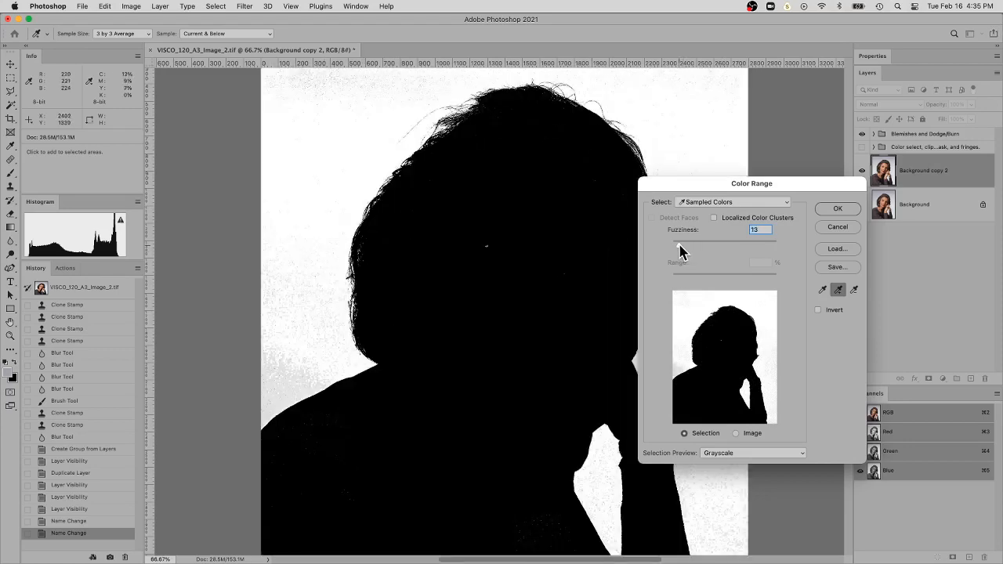
key(super+space)
super+click(409, 163)
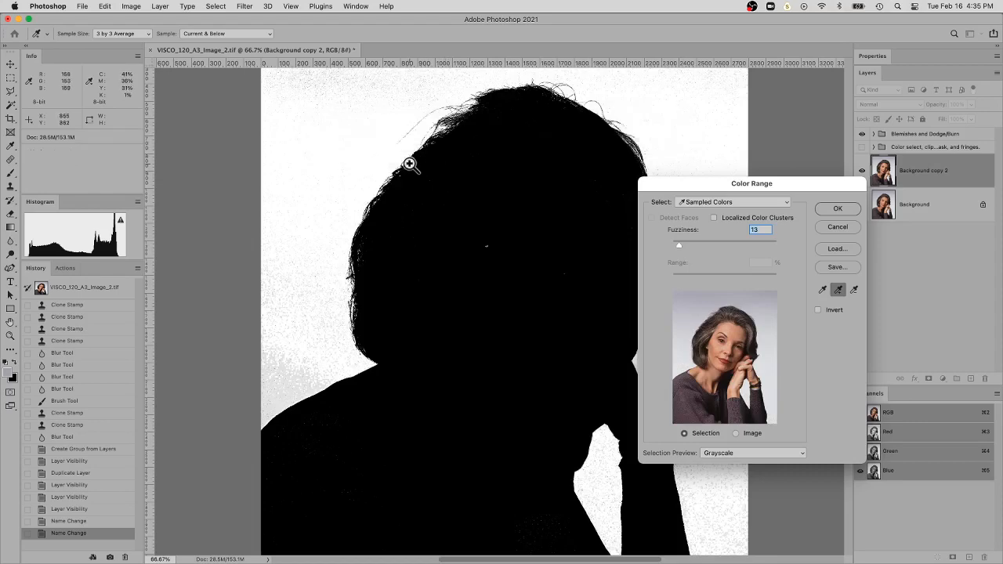
super+click(409, 163)
super+click(409, 163)
drag(495, 133, 381, 324)
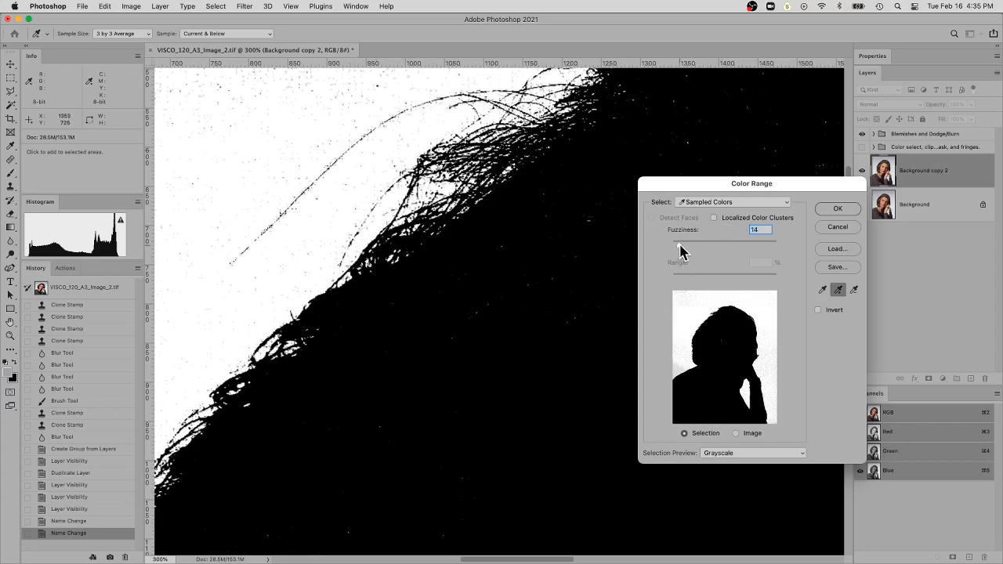
Set the Color Range fuzziness to 41 and apply the backdrop selection
drag(680, 247, 713, 246)
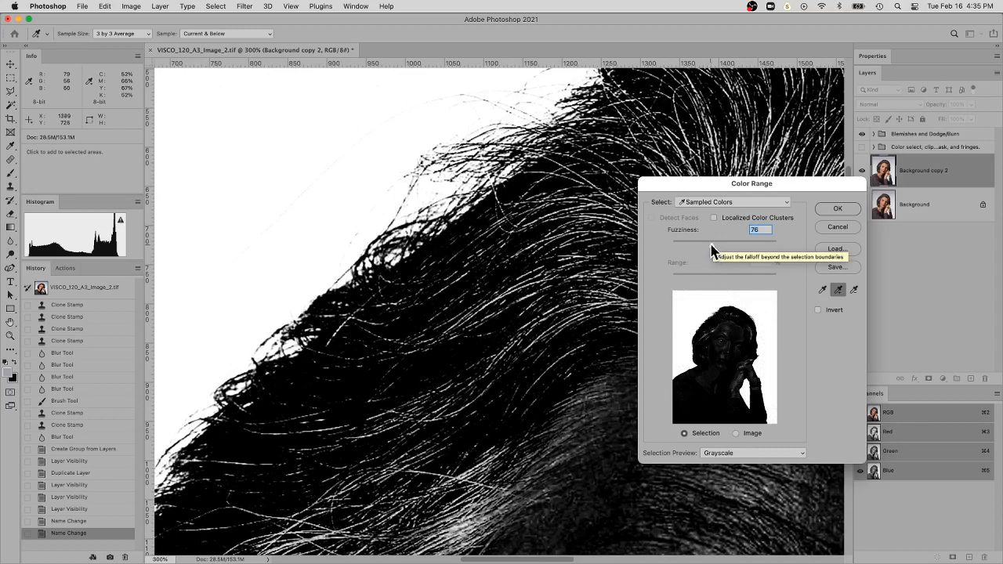
mouse_move(714, 245)
mouse_down()
mouse_move(682, 250)
mouse_move(696, 253)
mouse_up()
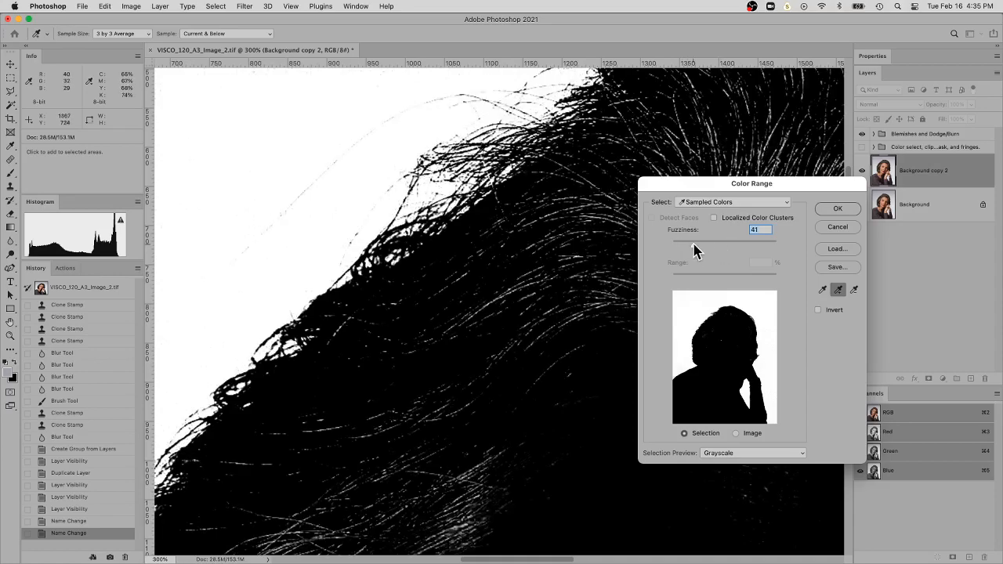
key(super+minus)
key(super+minus)
key(super+minus)
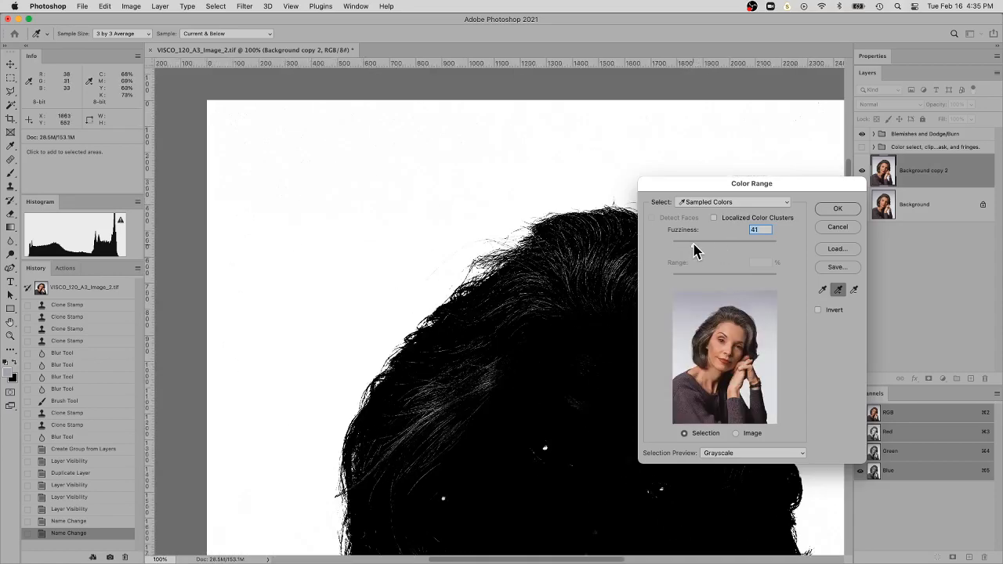
drag(538, 303, 502, 164)
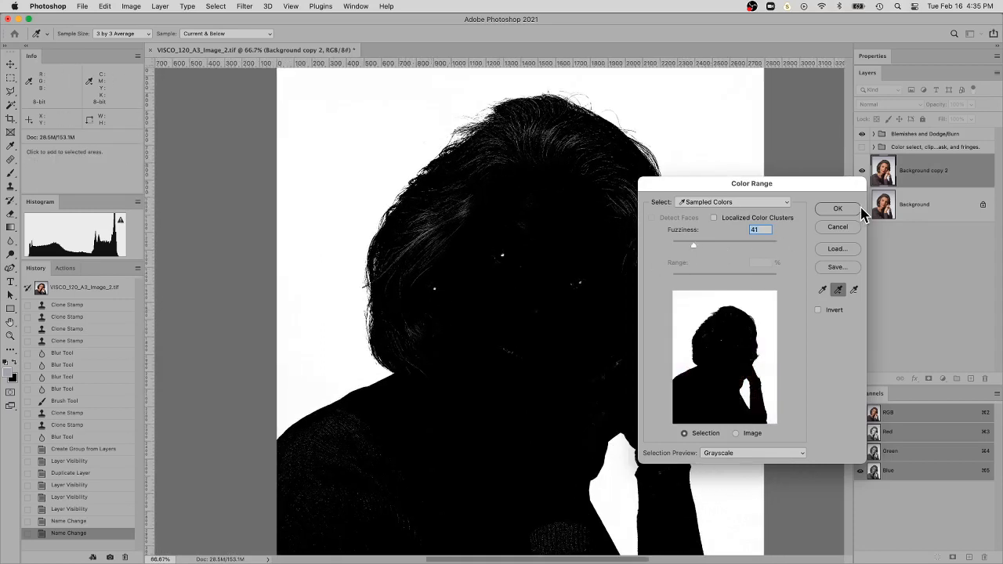
click(837, 210)
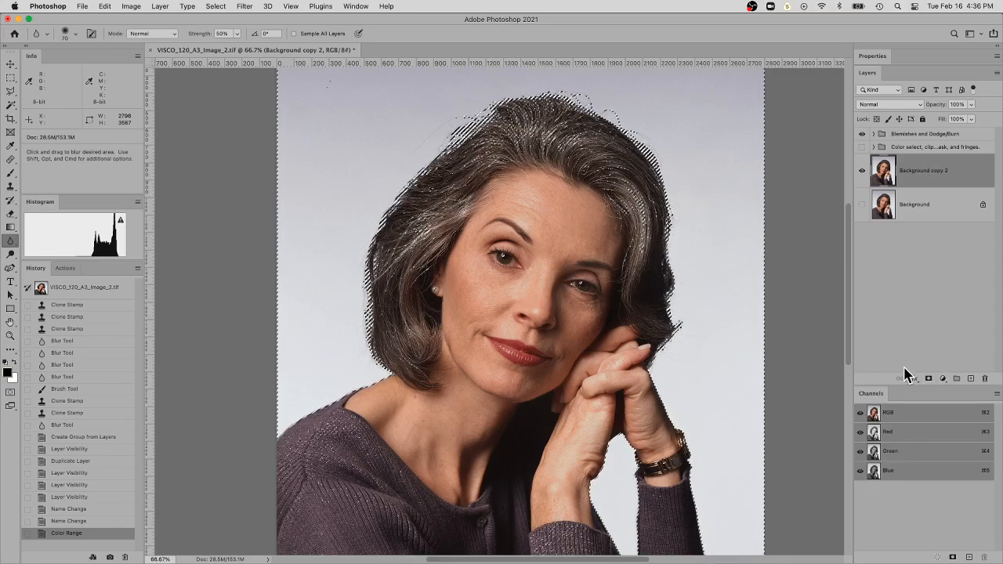
key(shift+super+i)
key(super+z)
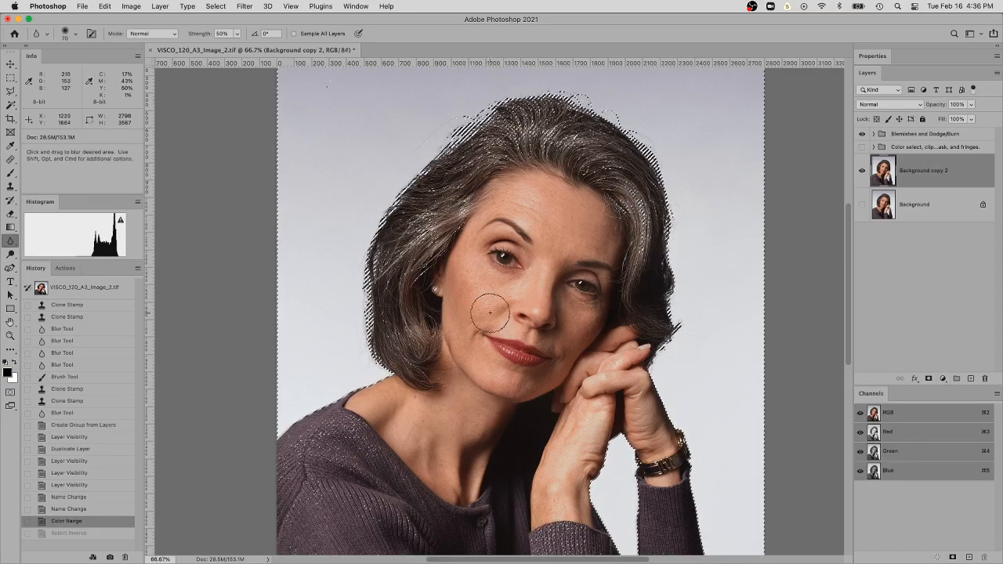
right_click(492, 314)
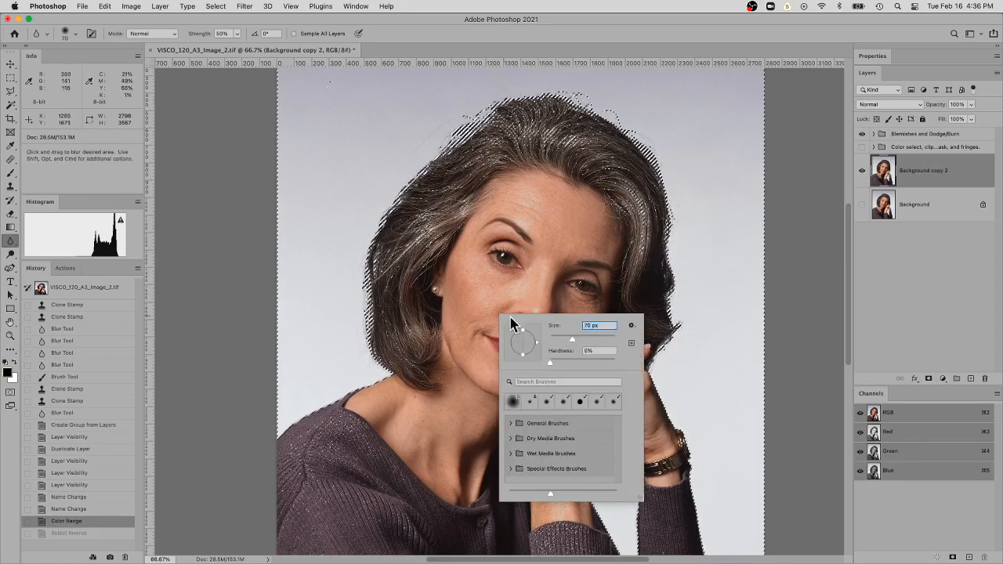
key(Escape)
Invert the selection with the Rectangular Marquee tool active so it covers the woman instead of the backdrop
key(m)
right_click(529, 269)
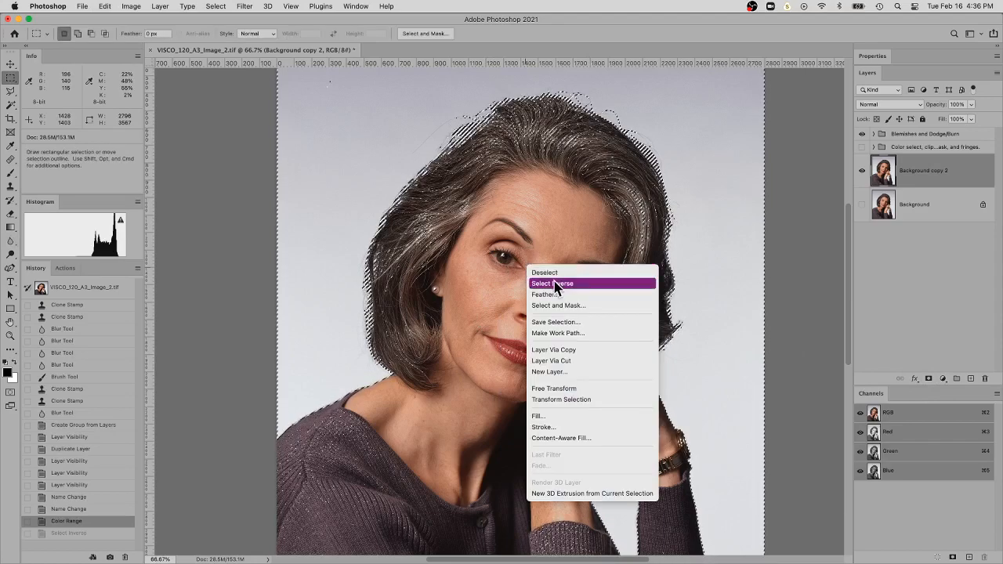
click(558, 285)
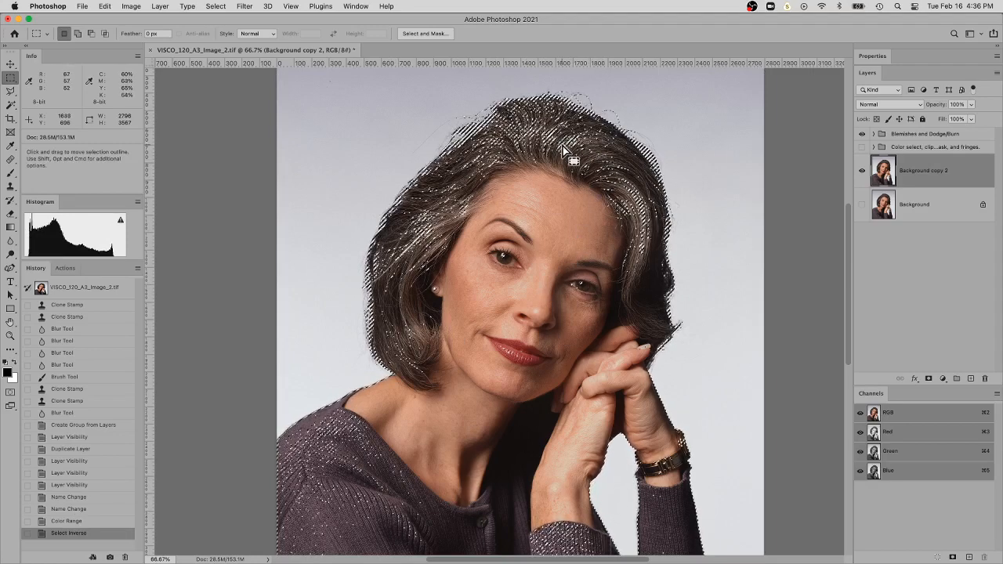
Add a layer mask to the Background copy 2 layer from the selection and check the cut-out hair edges up close
key(space)
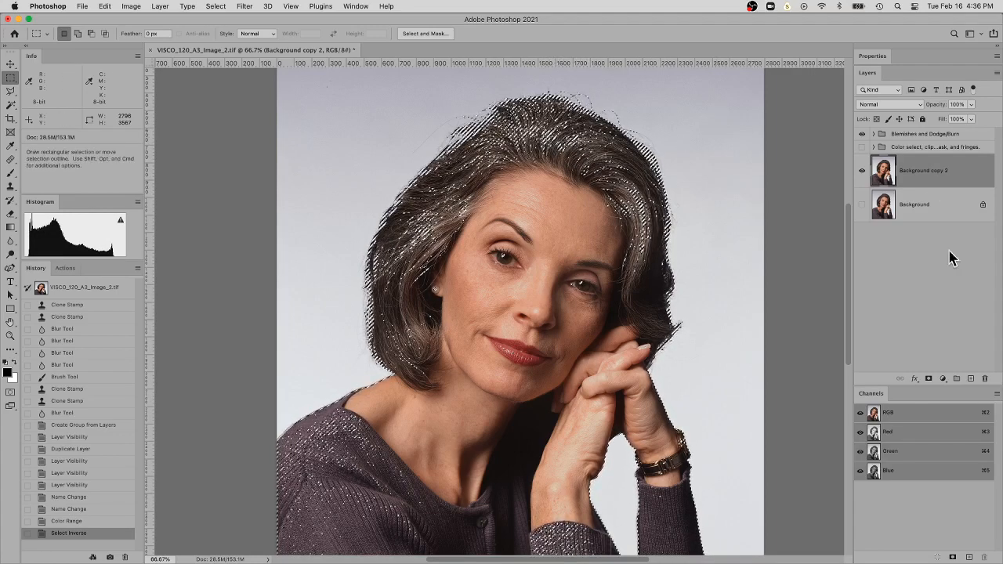
click(929, 378)
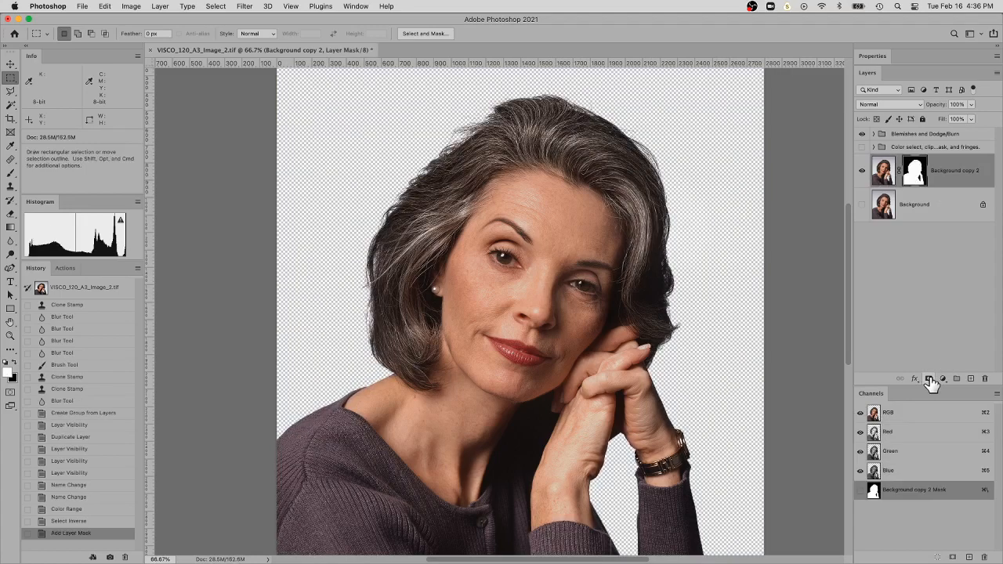
key(super+space)
click(520, 249)
scroll(510, 228, up, 3)
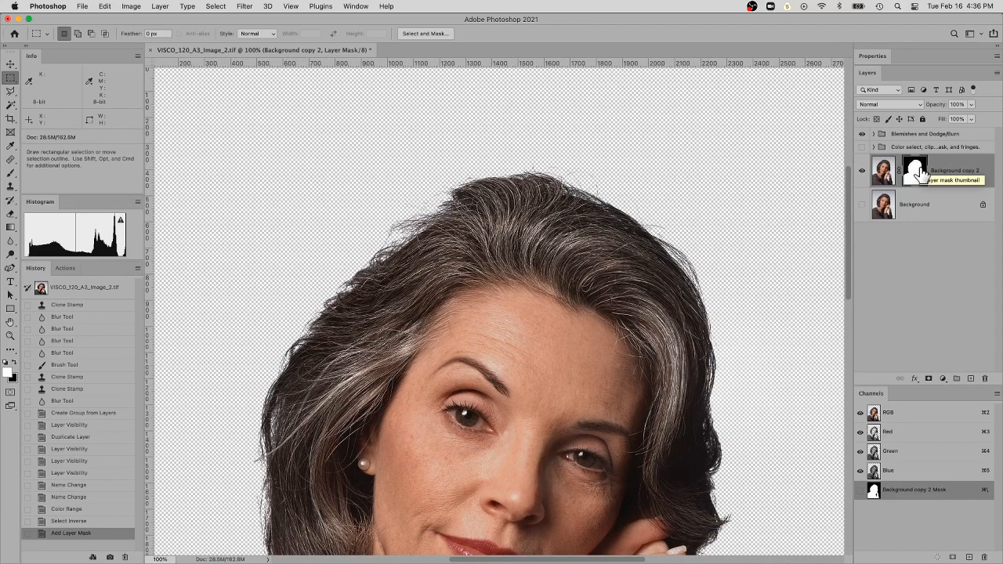
drag(685, 345, 697, 192)
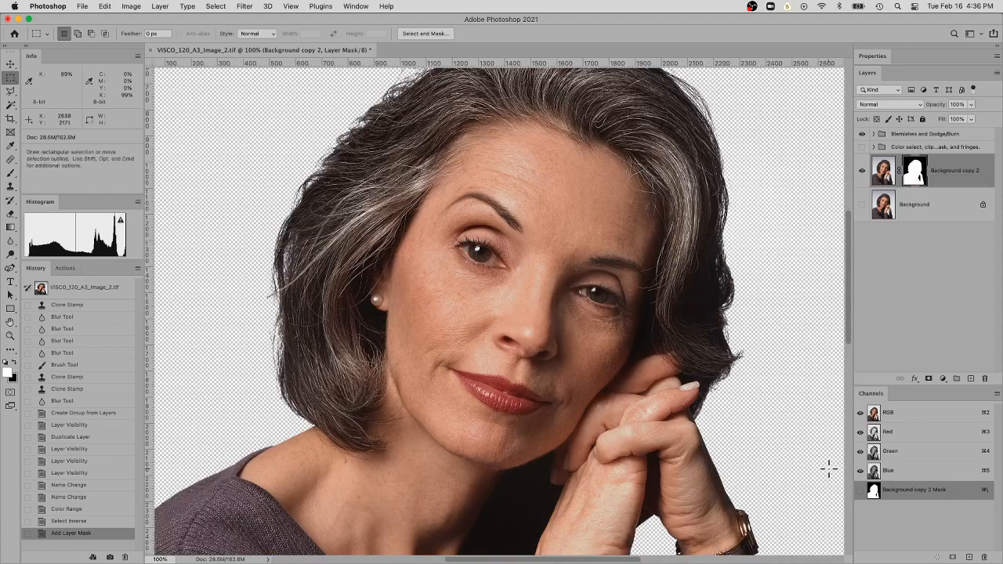
Show the layer mask as a red overlay to inspect the backdrop coverage beside the hair, and hide the overlay again
click(860, 491)
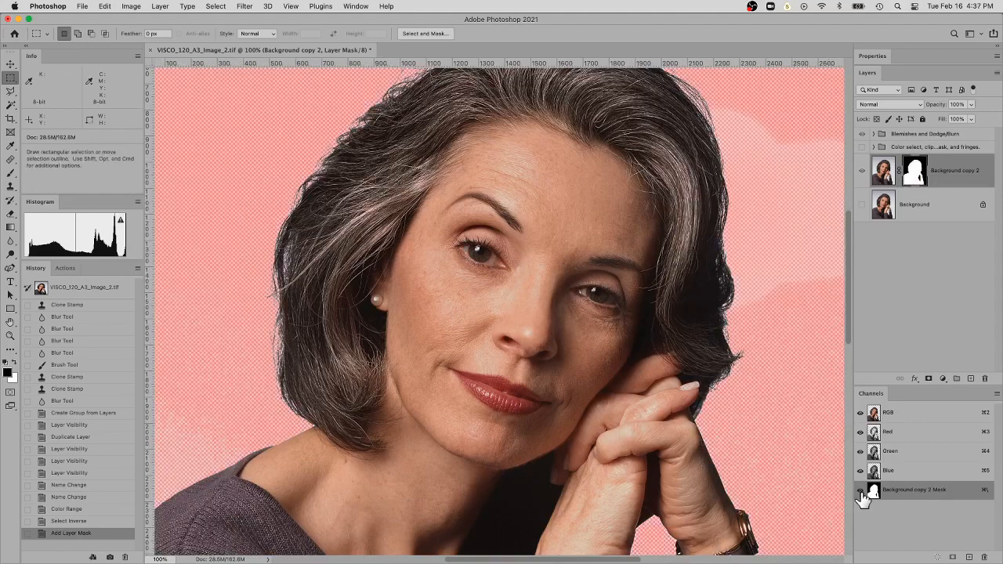
scroll(695, 273, right, 5)
scroll(695, 273, up, 3)
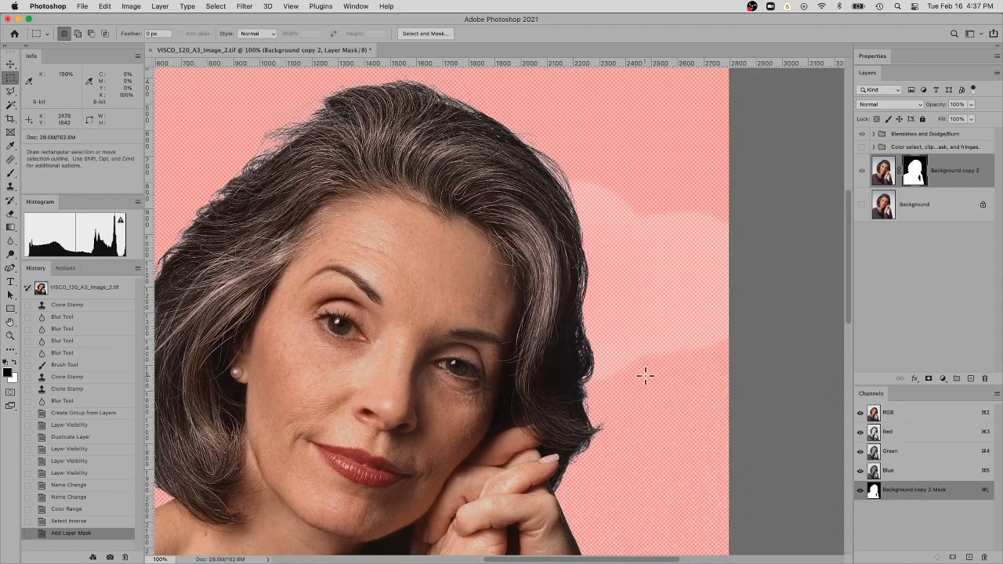
click(861, 490)
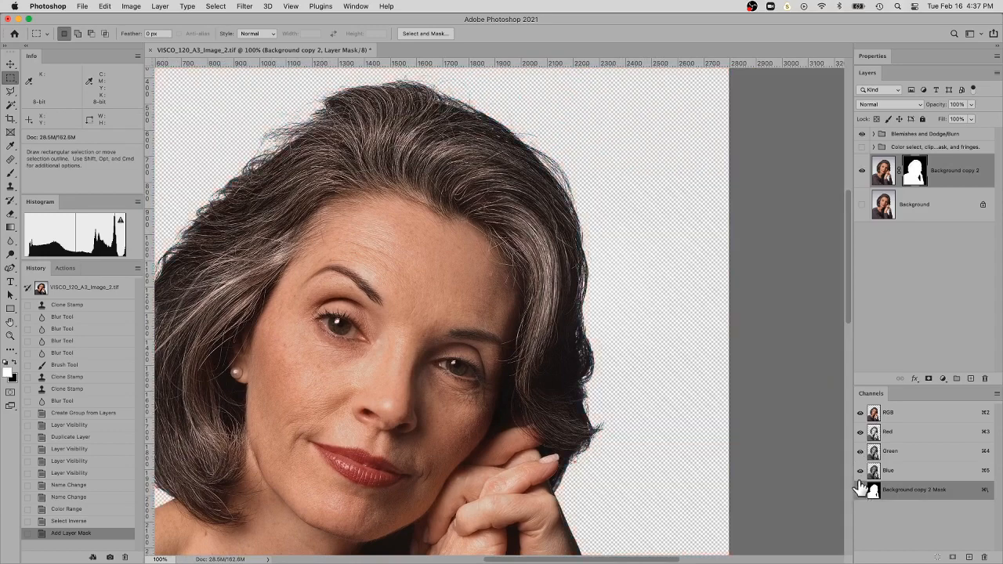
drag(611, 291, 699, 258)
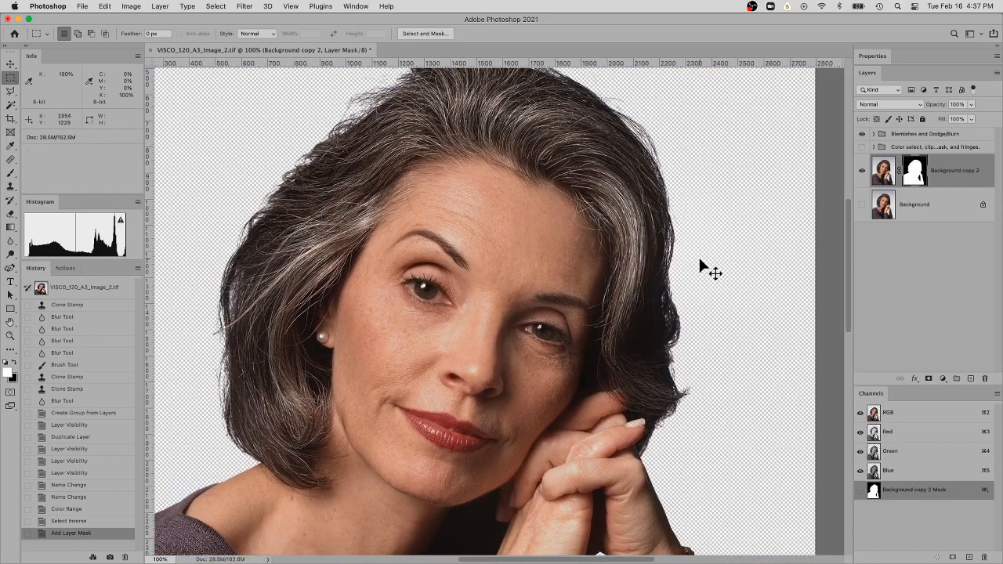
key(super+minus)
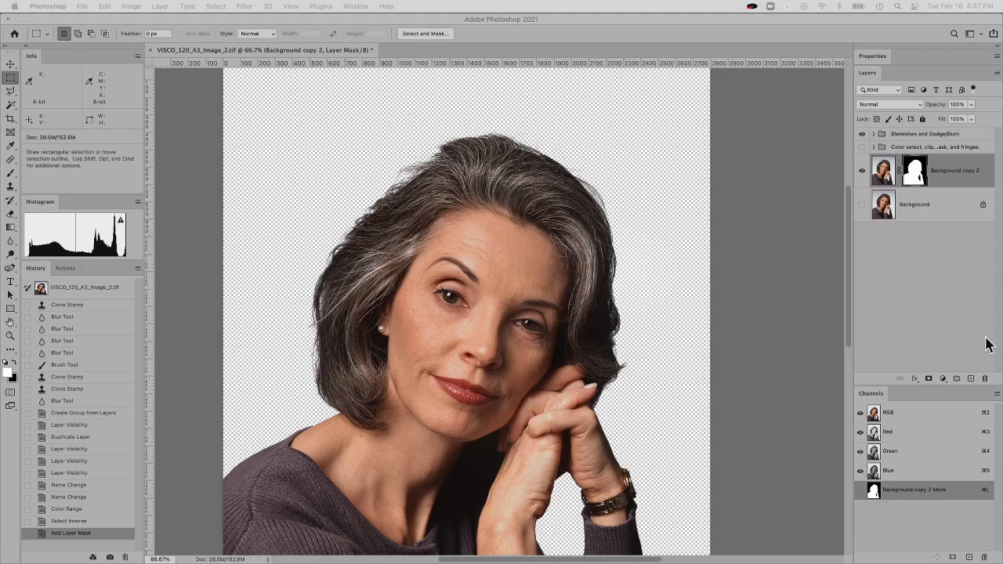
Create a light purple Solid Color fill layer (#ca91ee) and place it beneath the masked portrait layer
click(971, 380)
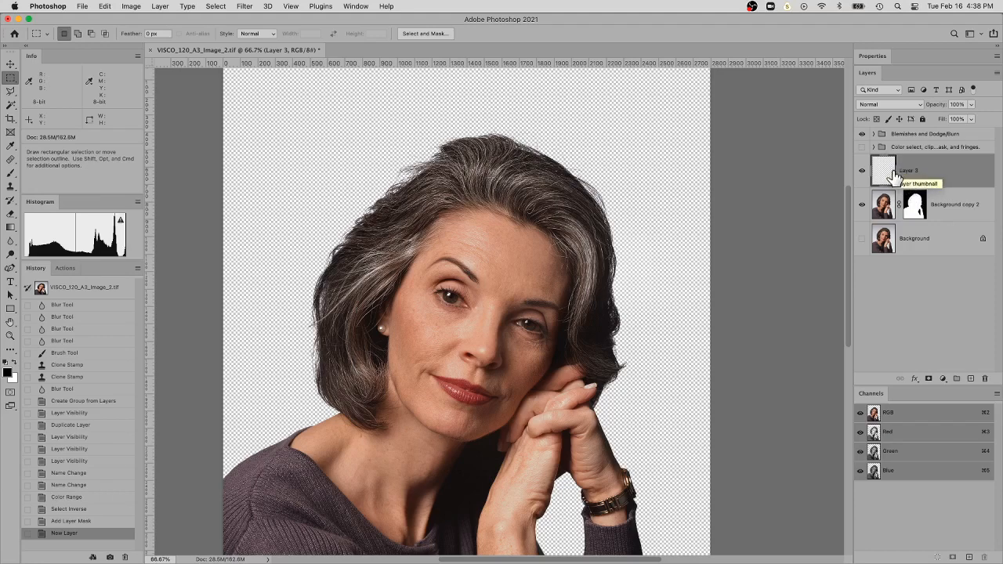
click(943, 379)
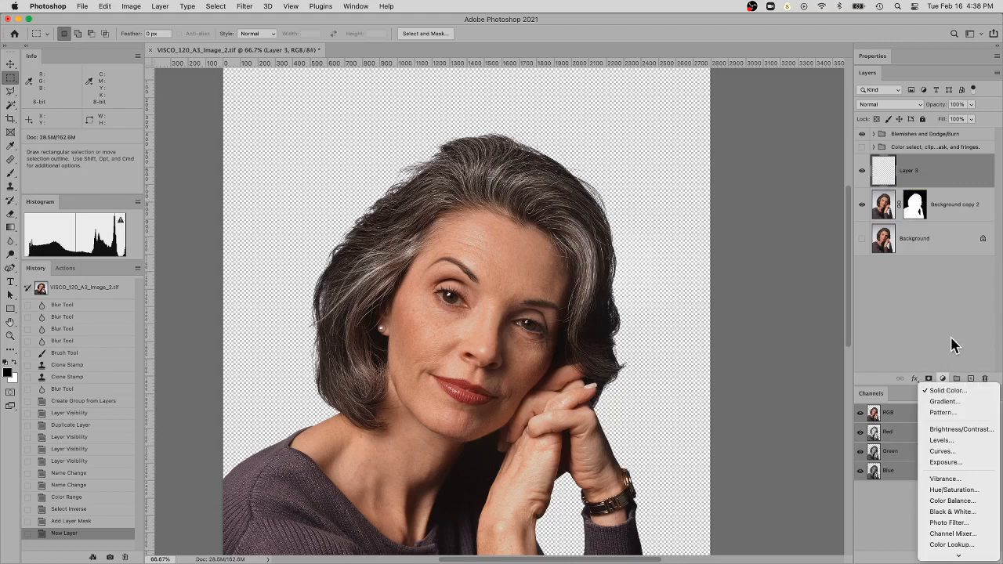
click(969, 392)
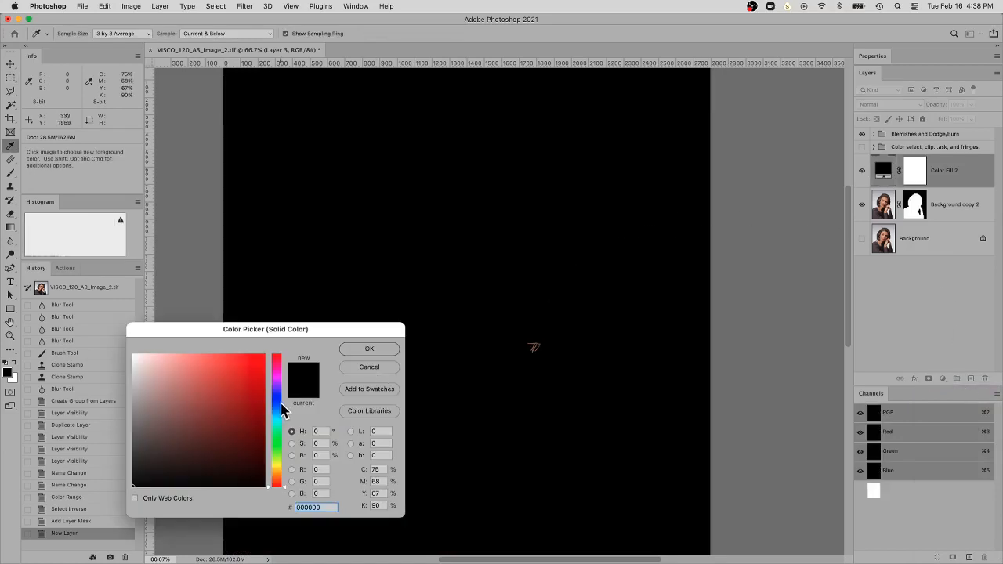
mouse_move(280, 405)
mouse_down()
mouse_move(282, 439)
mouse_move(285, 386)
mouse_up()
drag(188, 365, 183, 362)
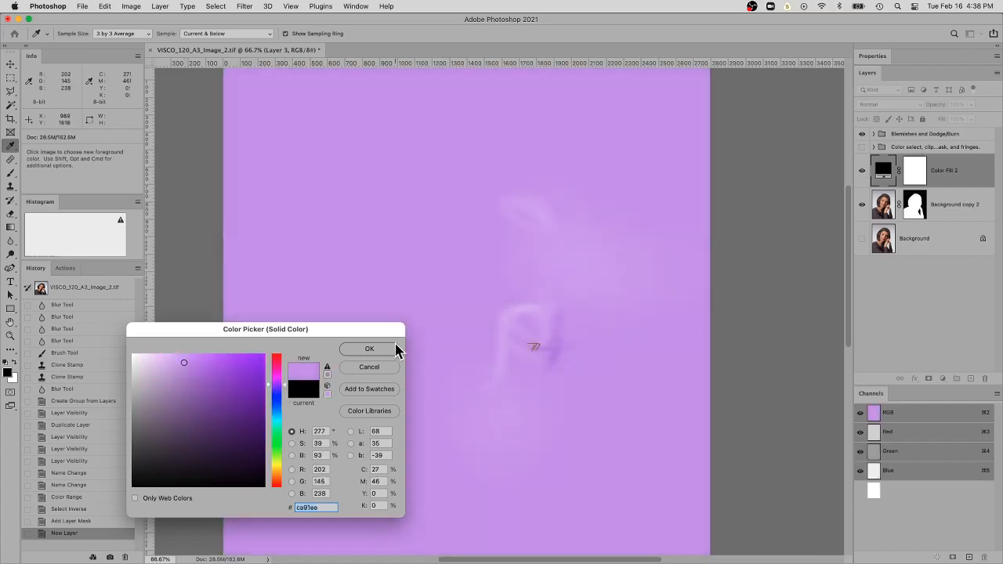
click(369, 349)
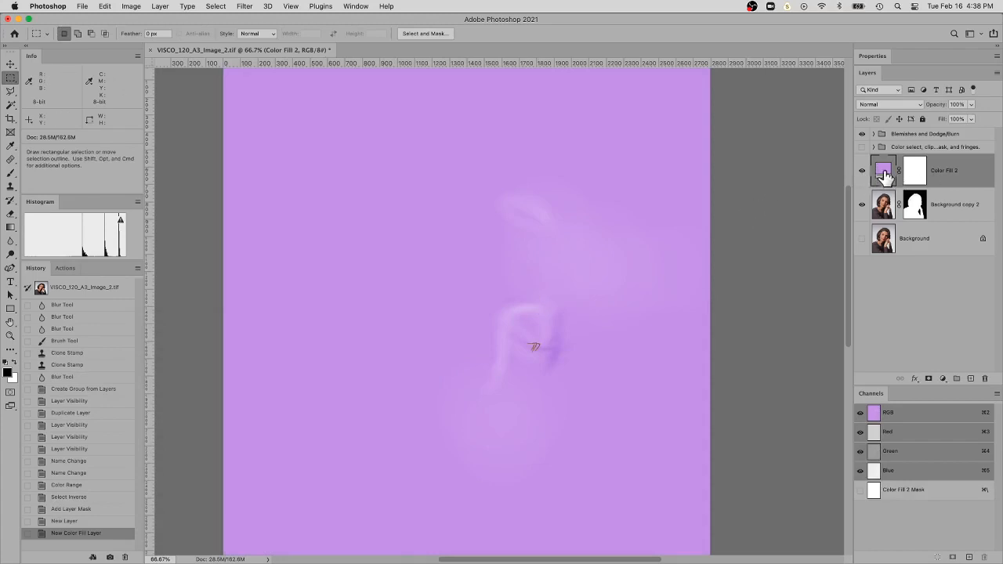
drag(884, 176, 891, 221)
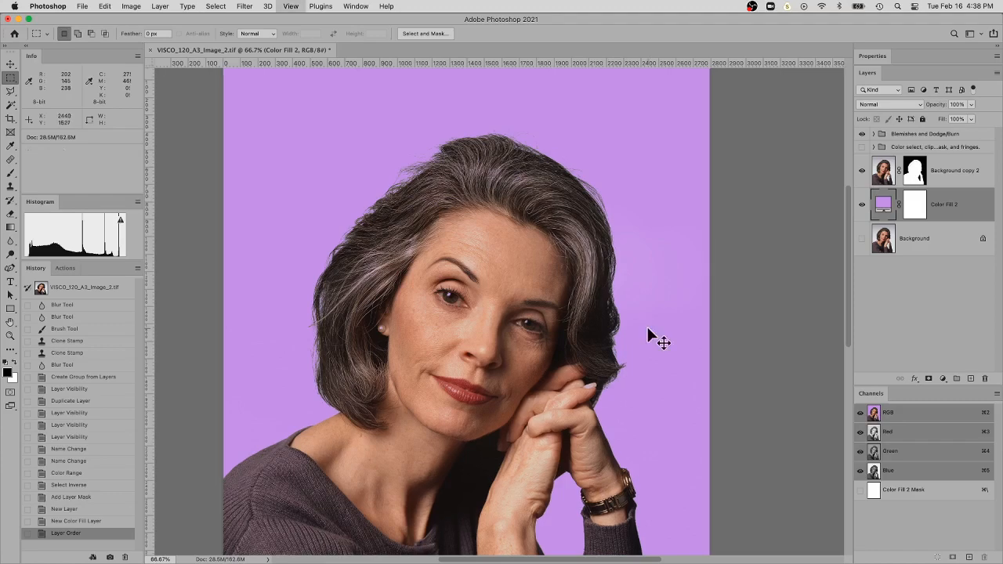
Examine the fine hair edges along the side and crown of the head against the purple fill up close
key(super+minus)
key(z)
click(455, 165)
click(455, 165)
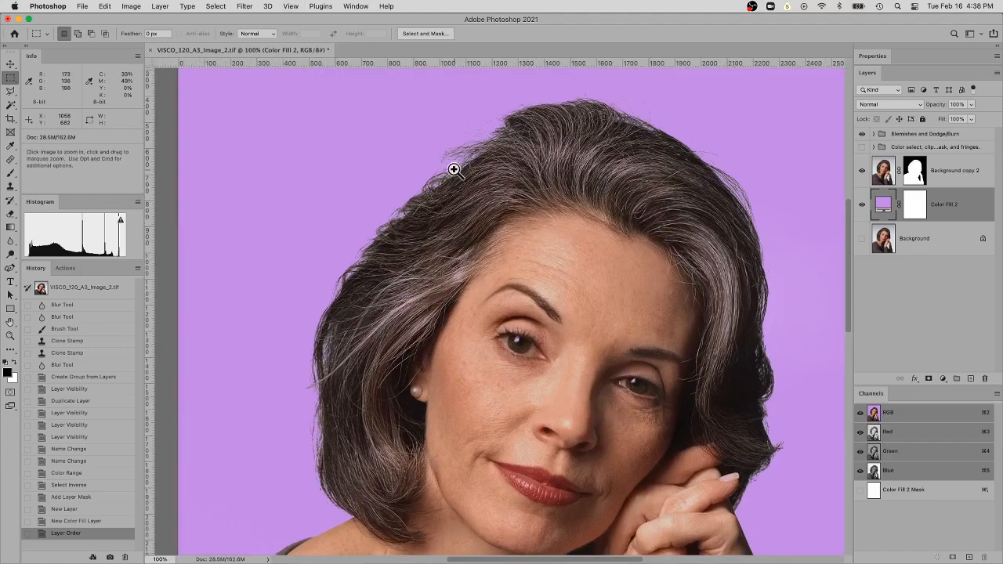
click(455, 168)
key(m)
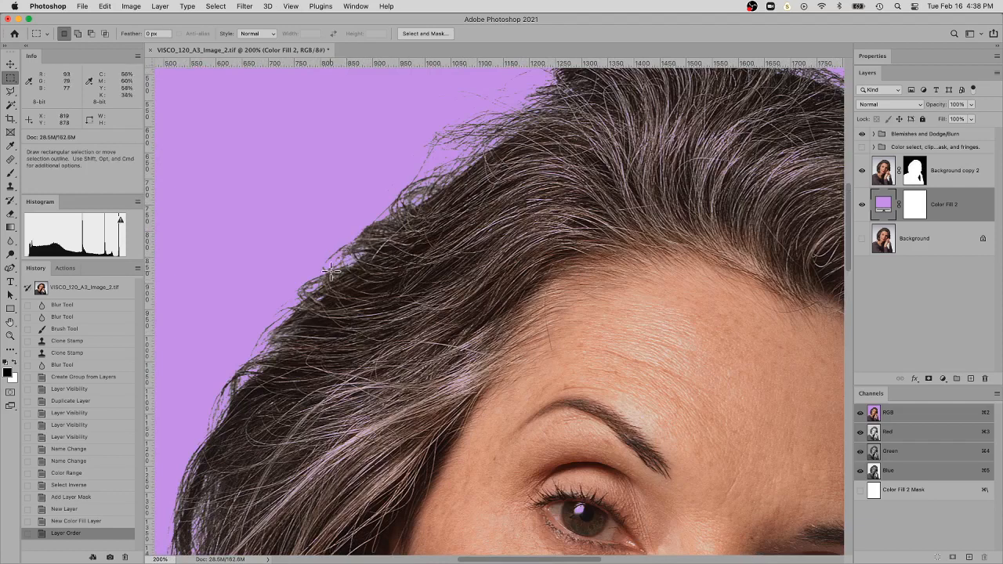
key(space)
drag(555, 188, 475, 287)
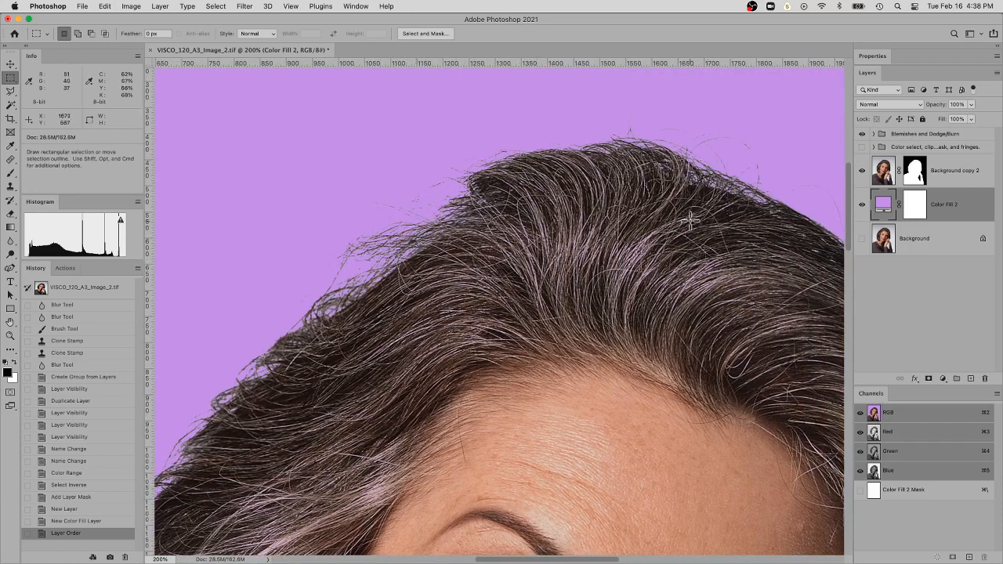
key(space)
drag(716, 243, 622, 149)
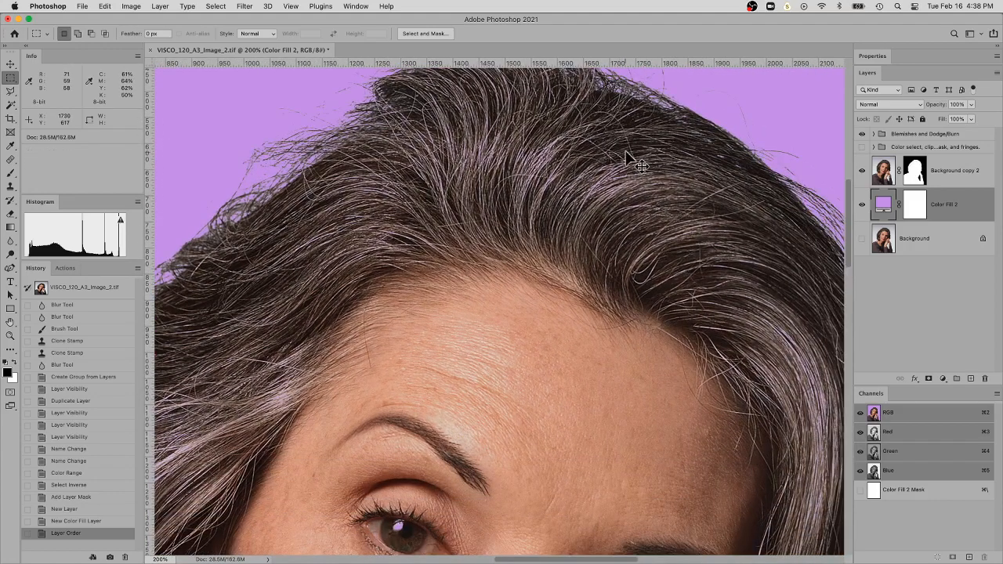
key(super+minus)
key(super+minus)
scroll(602, 187, down, 5)
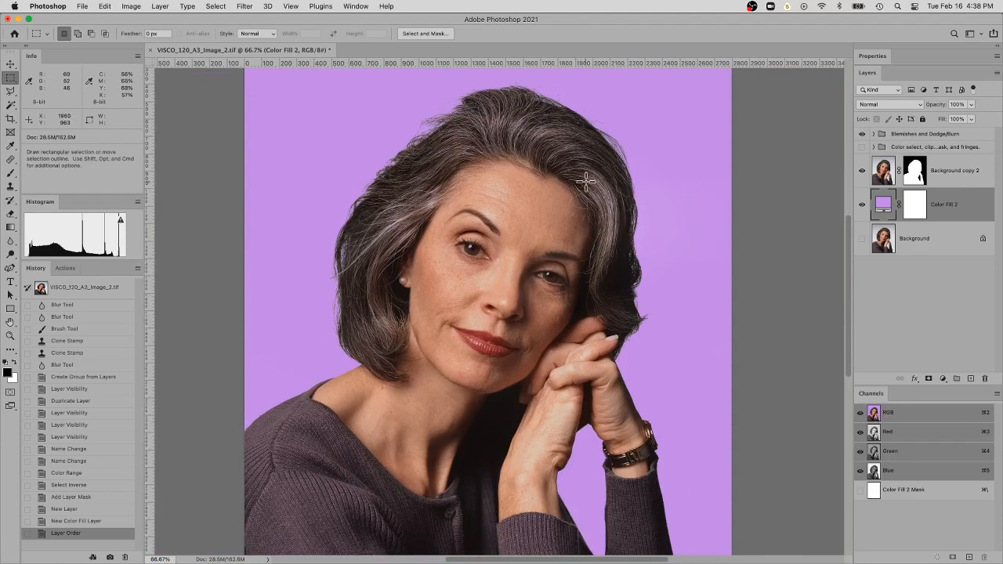
Target the Background copy 2 layer mask with the Brush tool active and display the mask alone in black and white
click(914, 176)
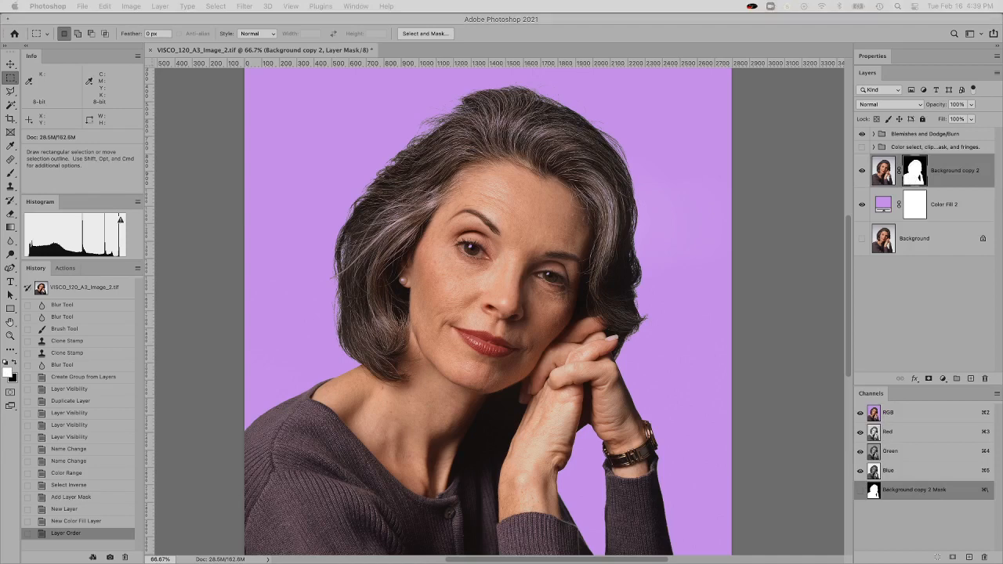
click(750, 183)
key(super+0)
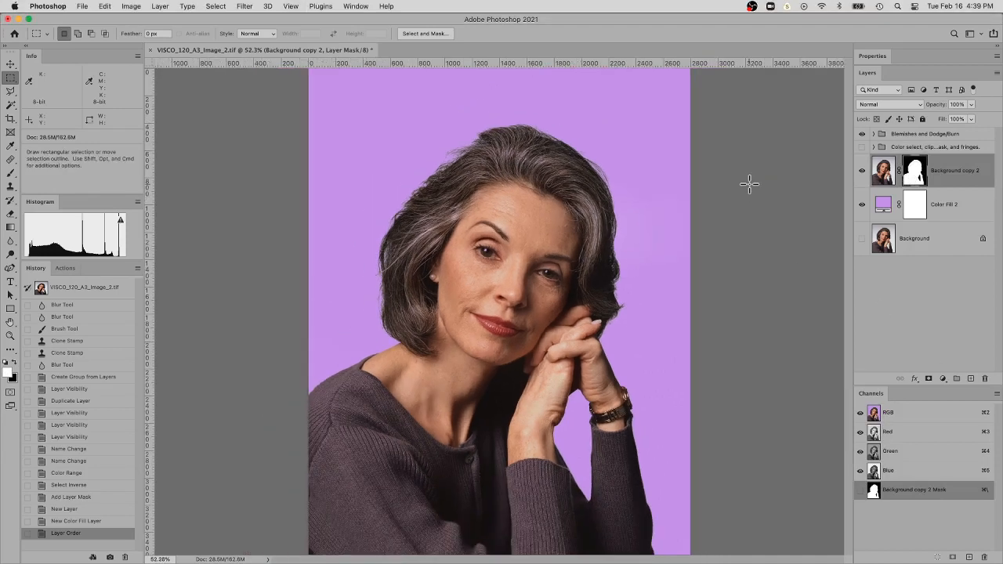
key(b)
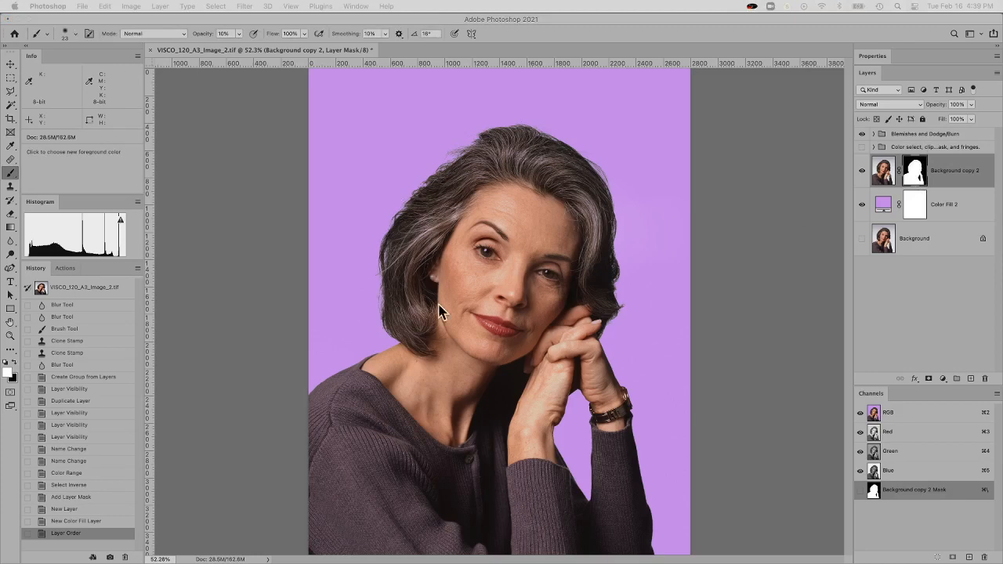
alt+click(920, 175)
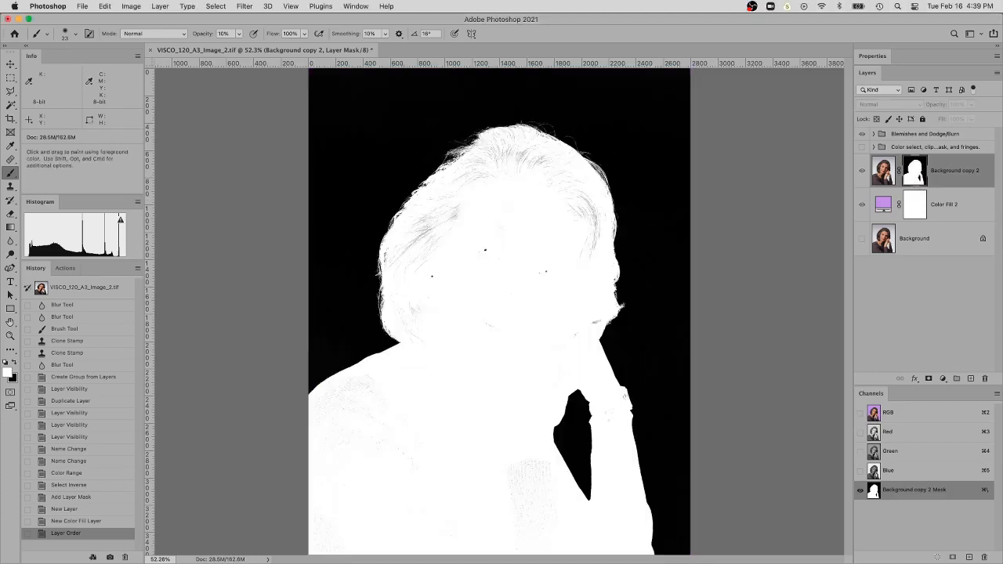
Raise the brush opacity to 100% and paint white over the dark streaks in the mask where the hair meets the forehead
key(super+space)
super+click(472, 287)
super+click(472, 286)
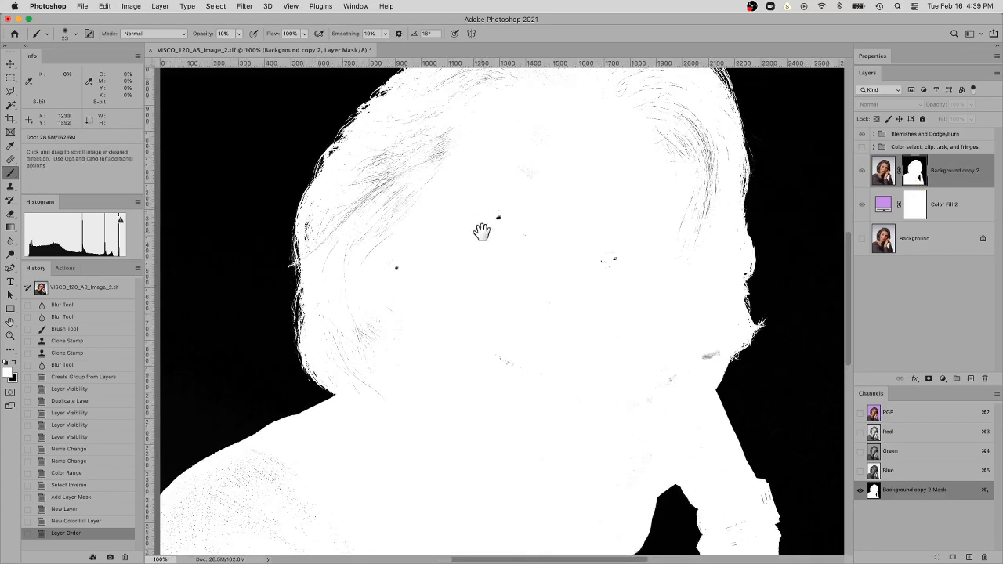
drag(481, 232, 504, 307)
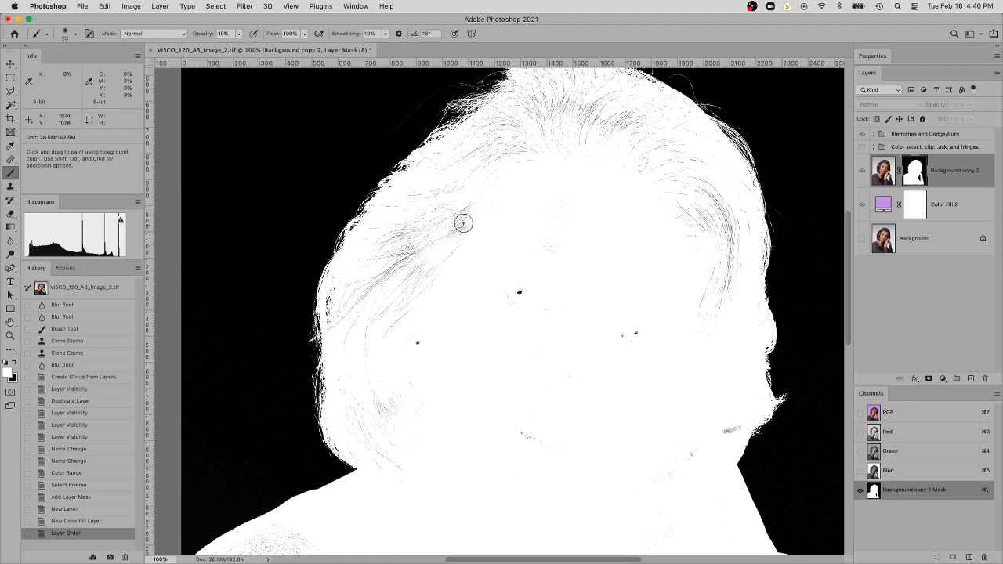
click(472, 230)
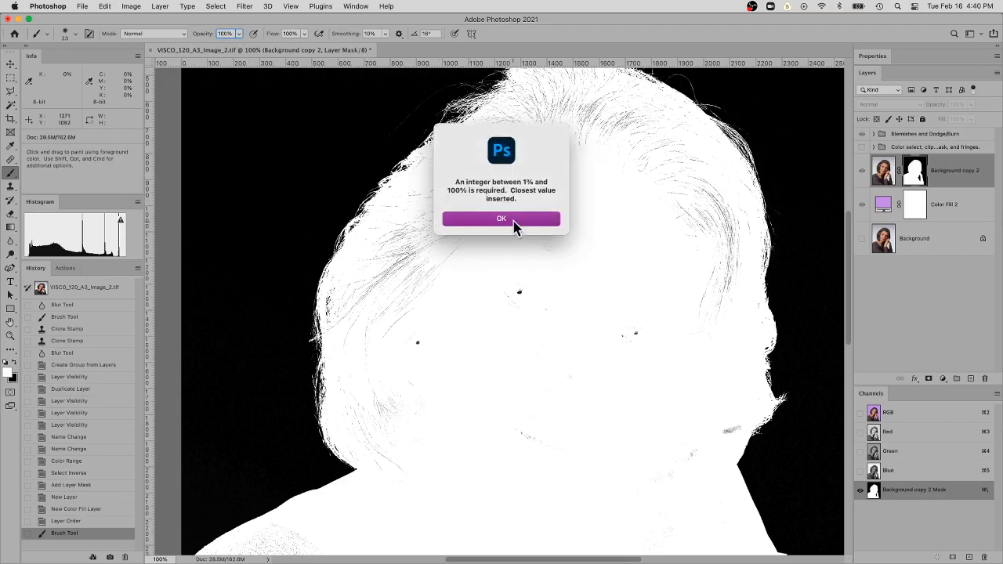
click(501, 219)
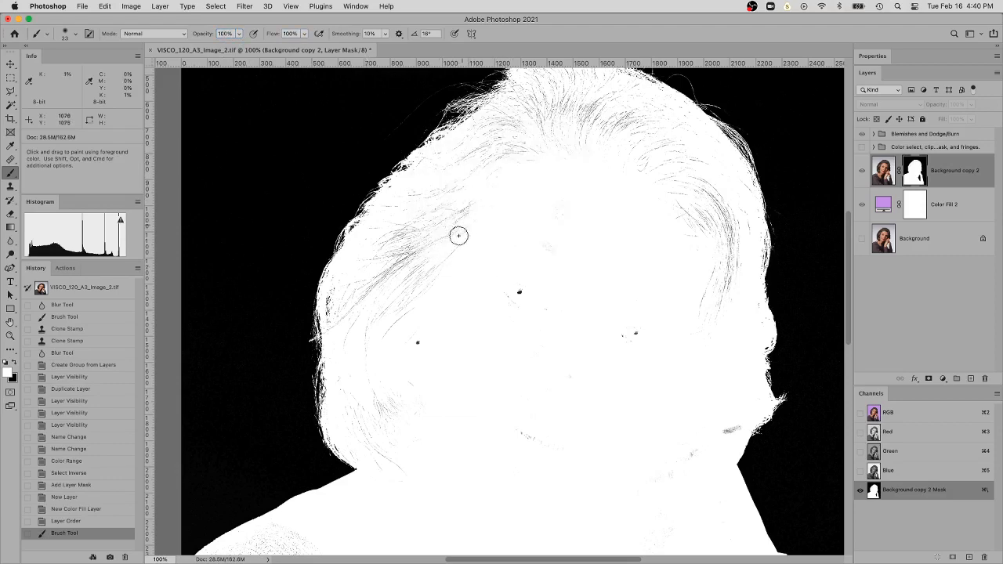
click(478, 219)
Set the brush size to 68 px and paint white over the dark specks inside the face and hair, avoiding the outer hair edges
right_click(489, 214)
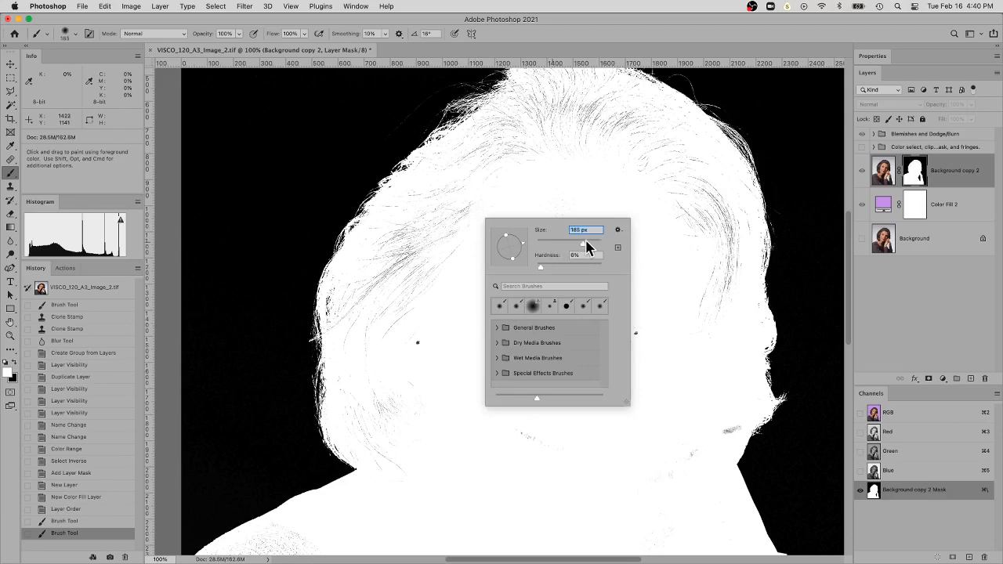
drag(585, 240, 591, 242)
key(Return)
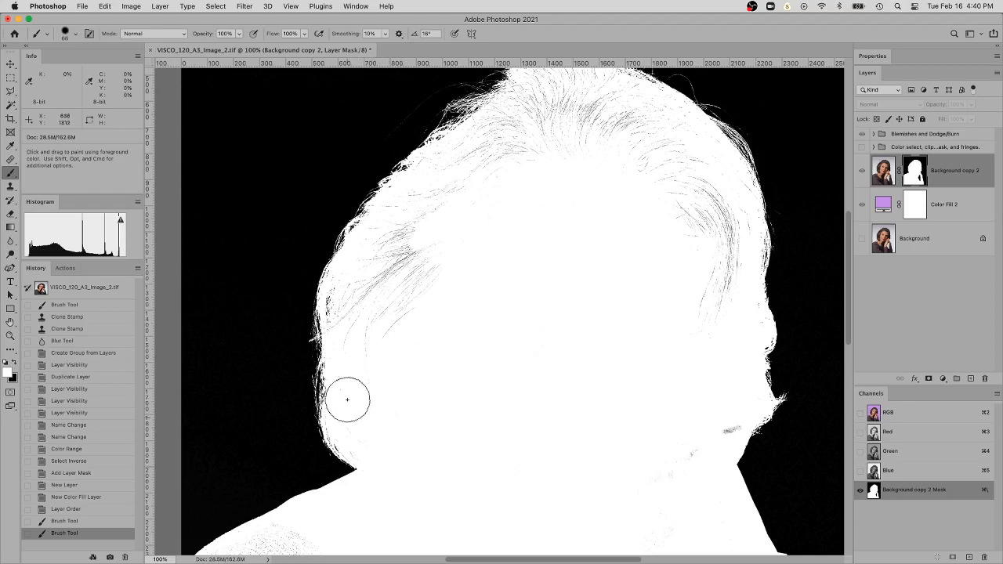
mouse_move(420, 267)
mouse_down()
mouse_move(421, 231)
mouse_move(401, 242)
mouse_up()
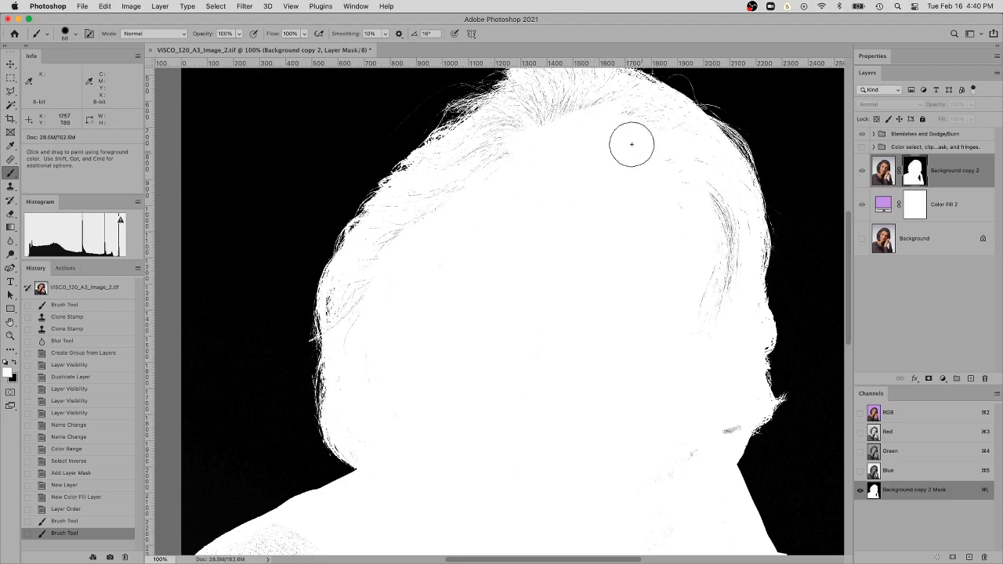
mouse_move(714, 224)
mouse_down()
mouse_move(710, 196)
mouse_move(736, 259)
mouse_move(715, 319)
mouse_up()
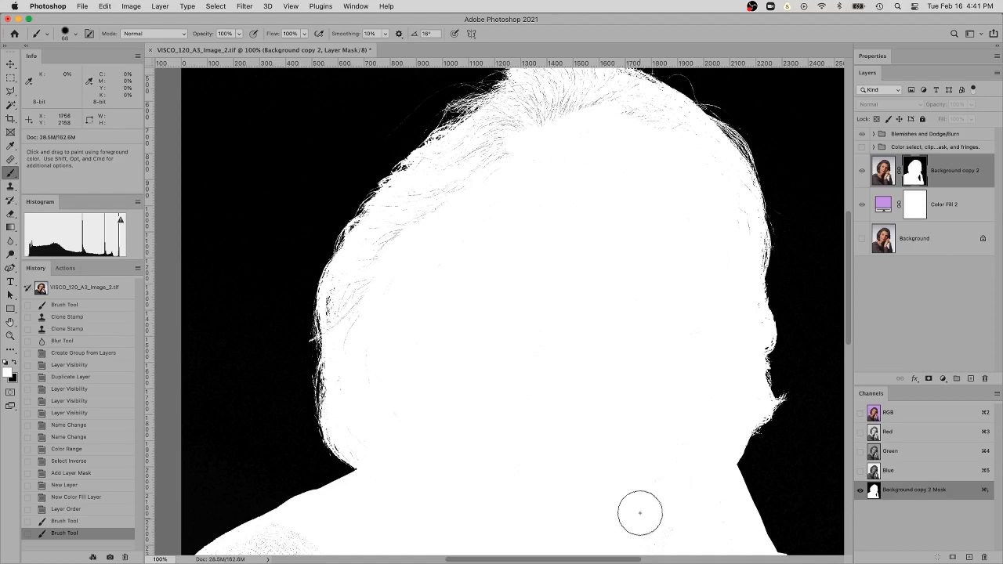
Try painting white over the sweater specks beside the arm opening with a 444 px brush, and undo the stroke that spills into the opening
drag(593, 392, 609, 94)
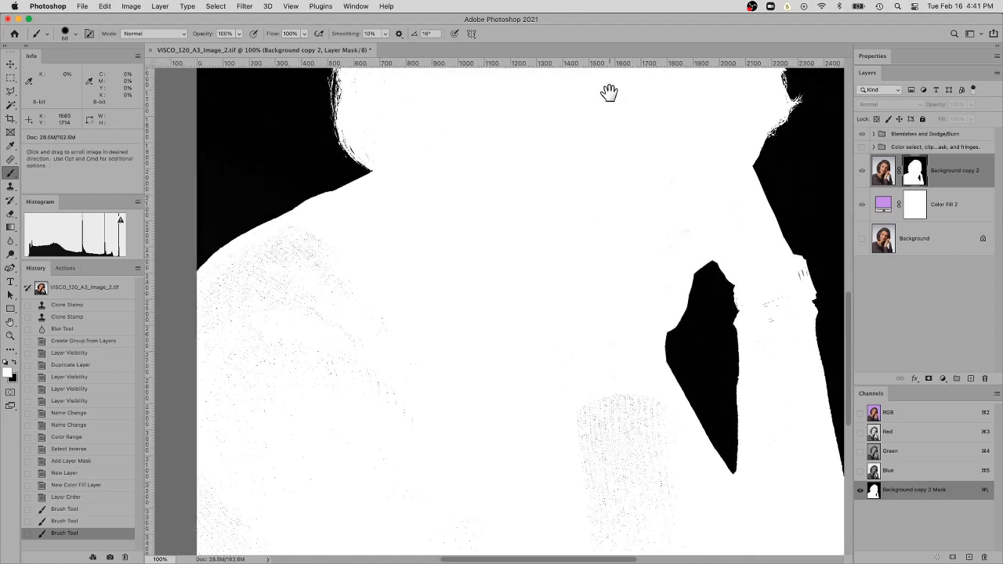
right_click(495, 300)
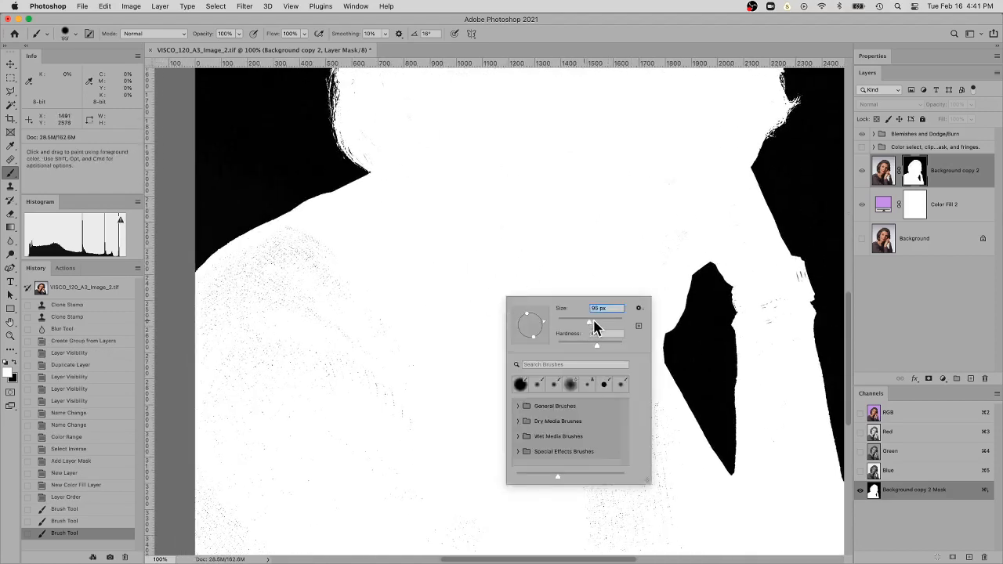
mouse_move(613, 322)
mouse_down()
mouse_move(629, 369)
mouse_move(617, 305)
mouse_move(582, 340)
mouse_move(638, 385)
mouse_move(658, 305)
mouse_up()
click(479, 311)
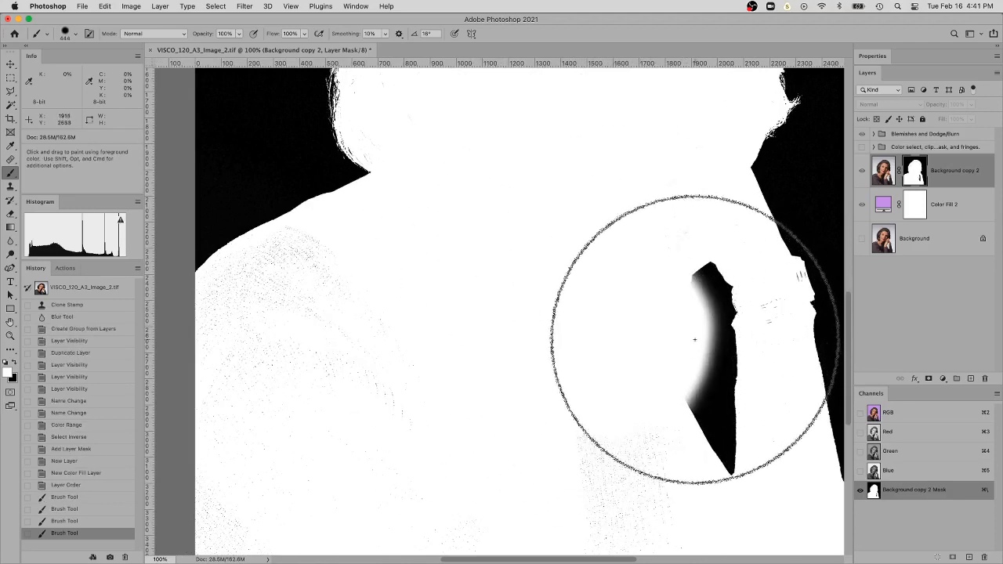
key(super+z)
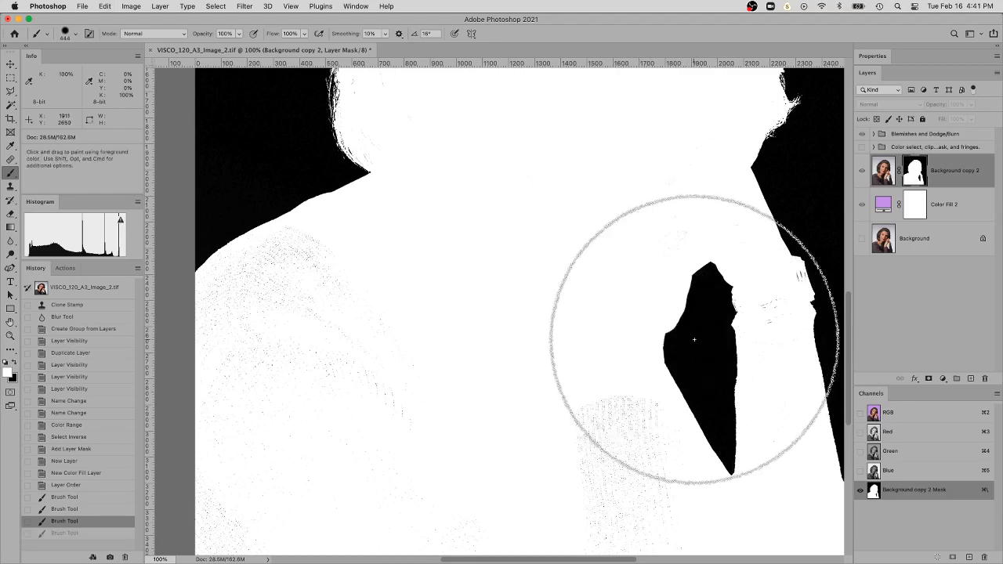
Try the brush in Overlay mode, painting white over the forearm sleeve specks, and undo the last two strokes
click(174, 37)
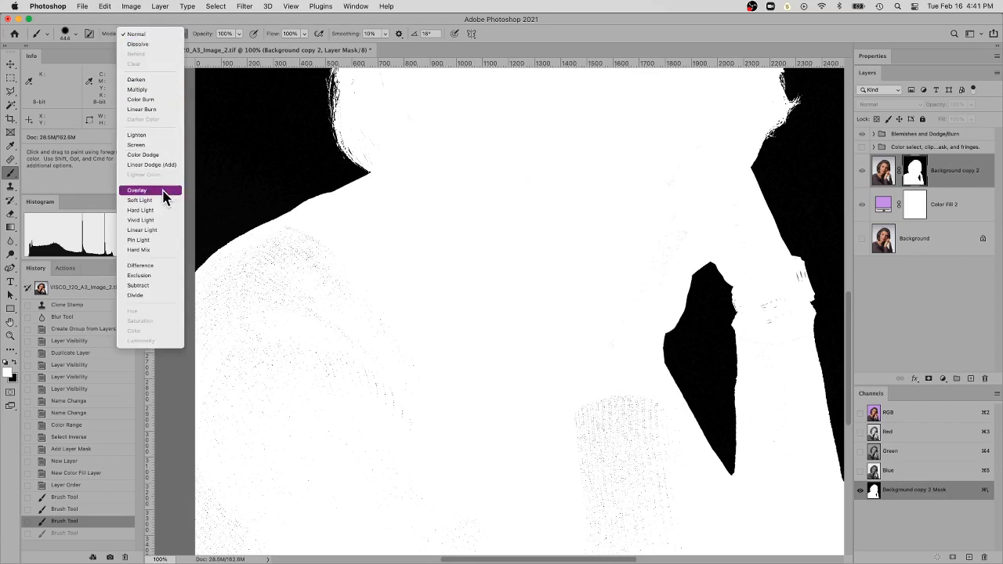
click(137, 190)
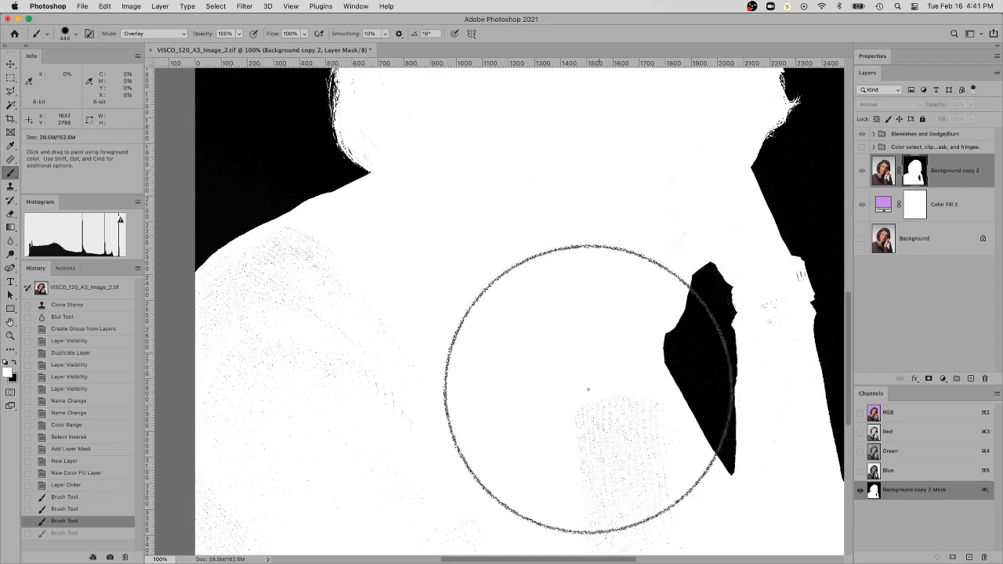
key(super+shift+z)
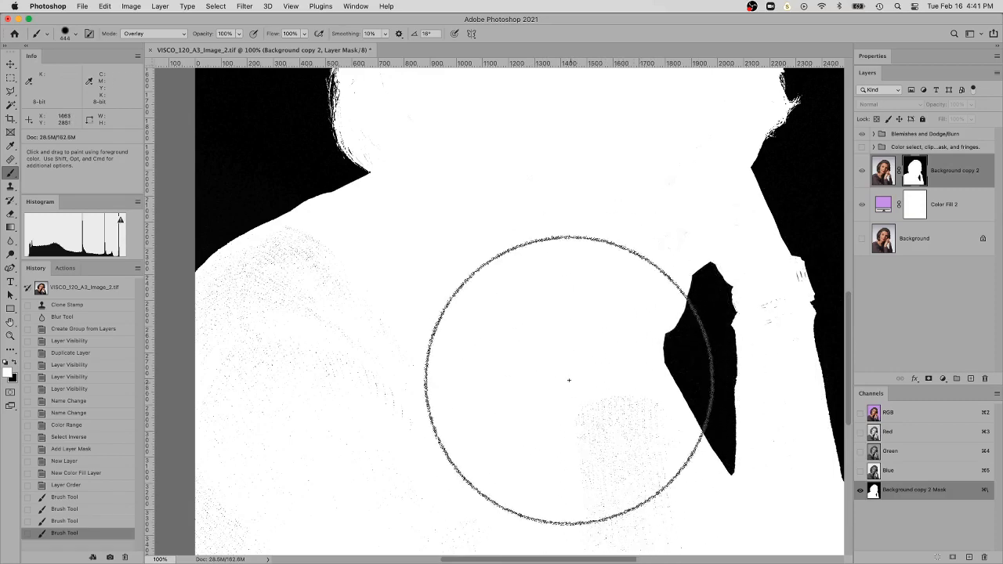
mouse_move(548, 383)
mouse_down()
mouse_move(604, 390)
mouse_move(593, 416)
mouse_move(566, 414)
mouse_up()
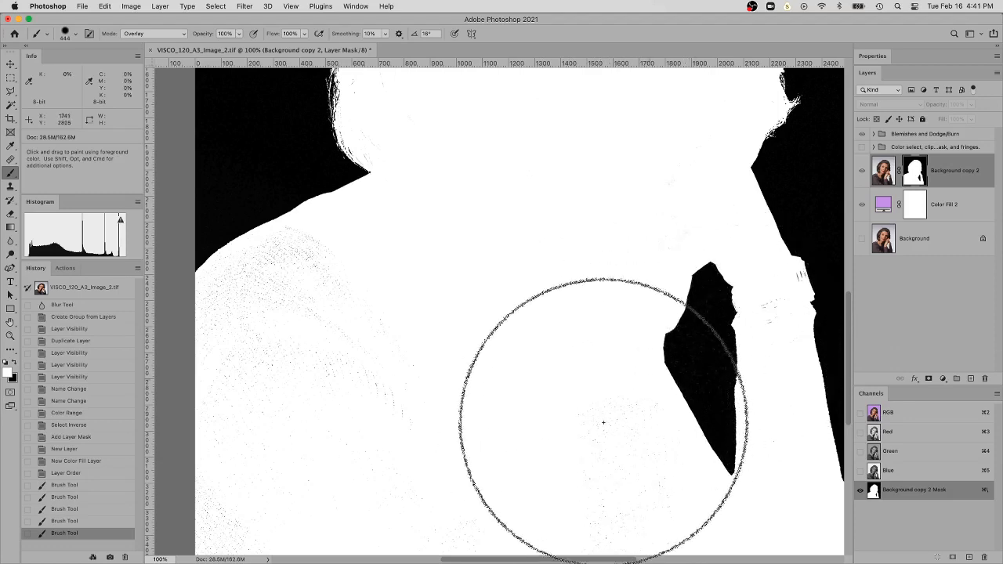
key(super+z)
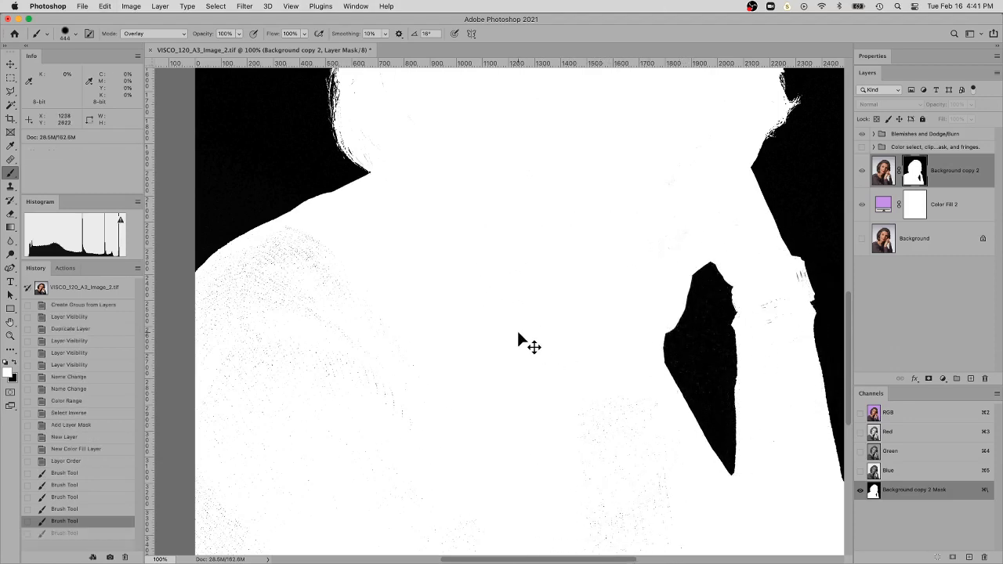
key(super+z)
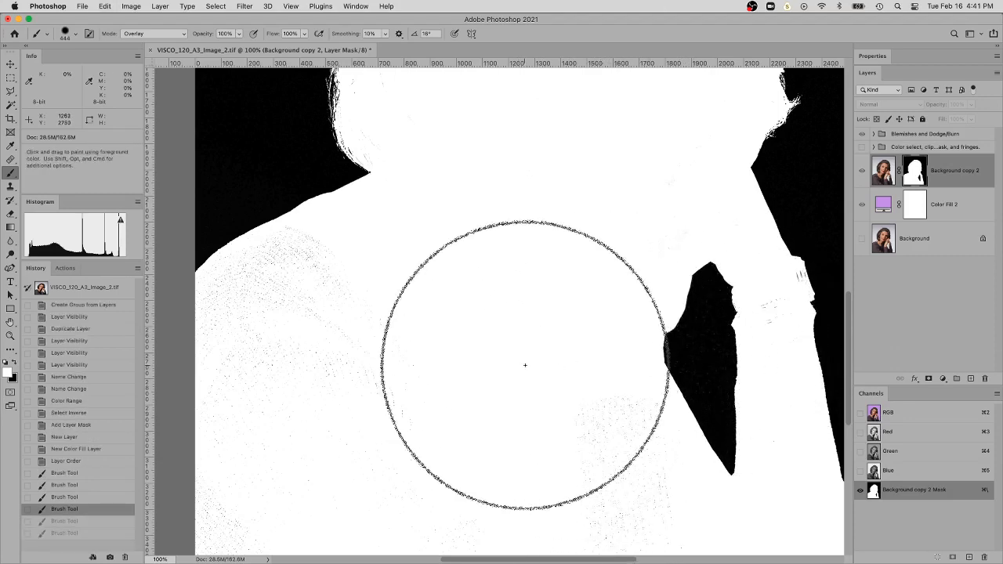
Set the brush size to 143 px and its mode to Normal, and paint white over the specks in the forearm sleeve and sweater
right_click(513, 383)
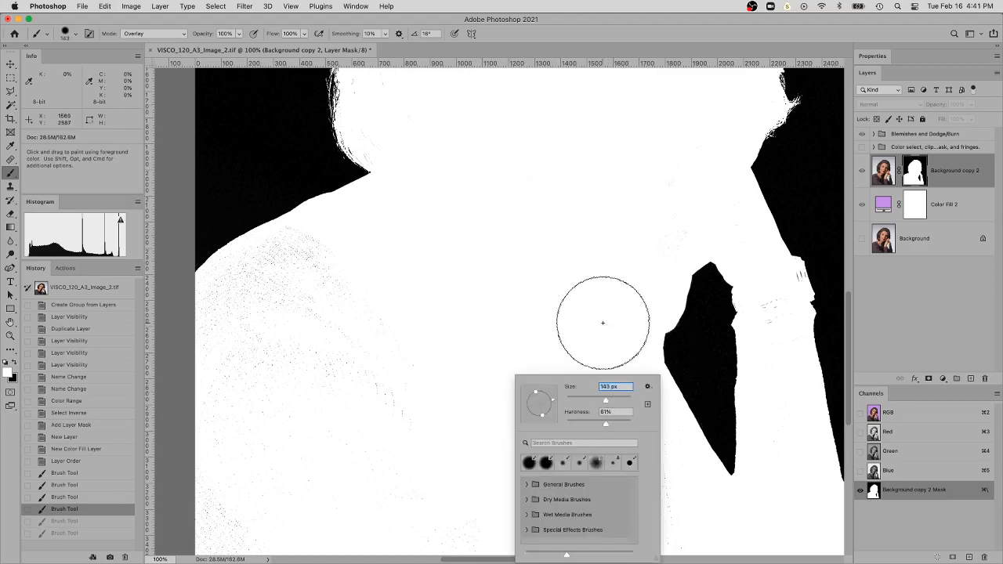
key(Return)
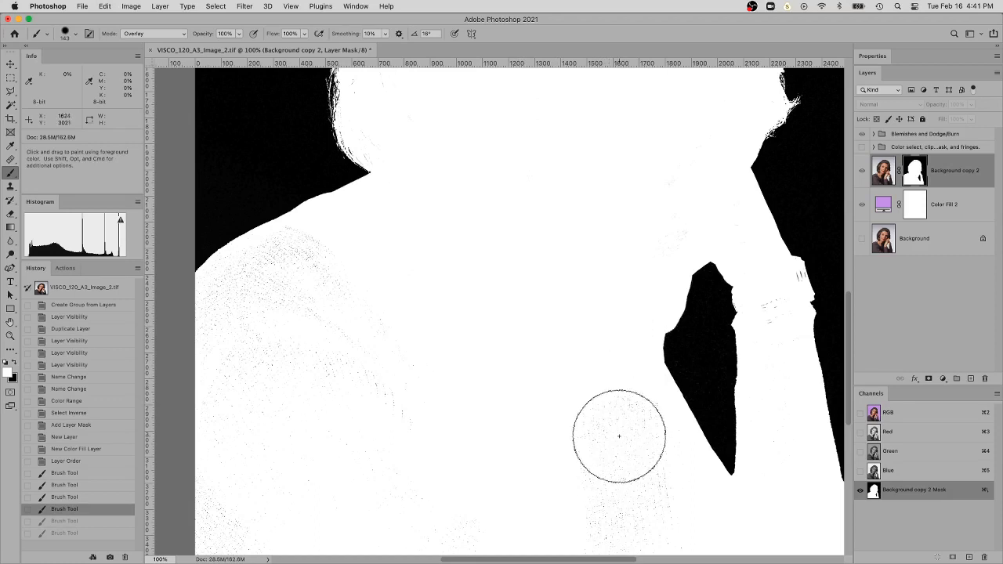
click(596, 386)
click(167, 34)
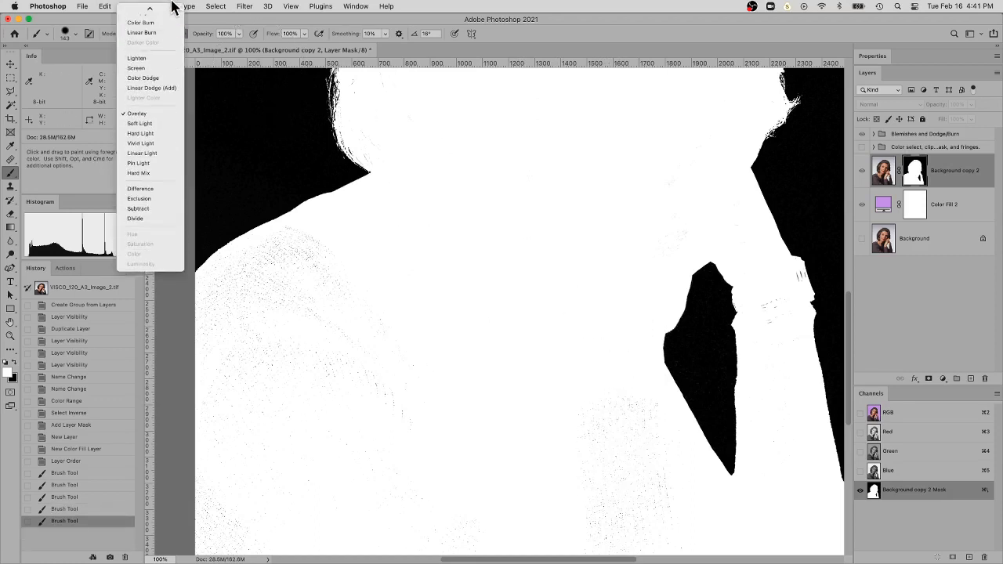
click(149, 10)
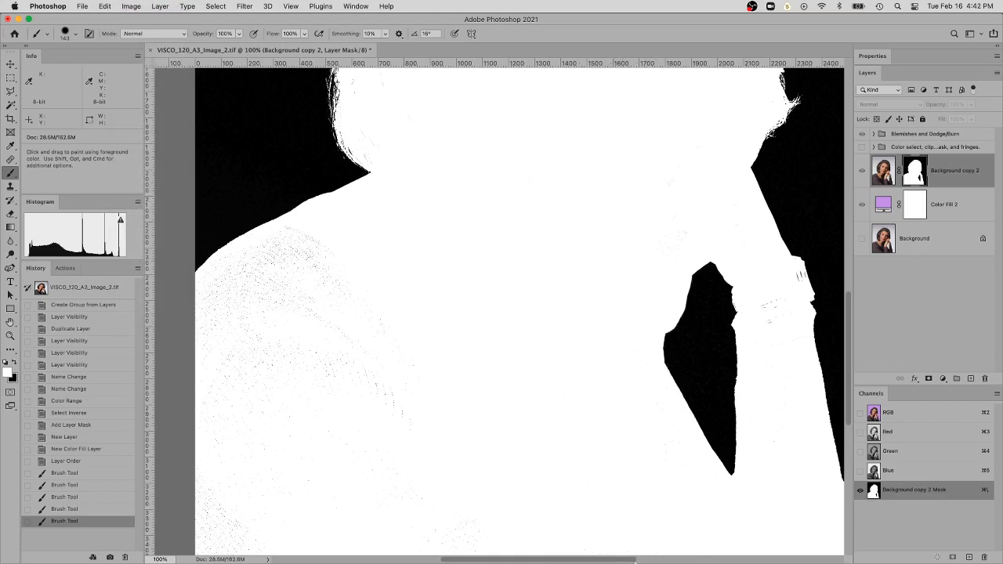
click(616, 523)
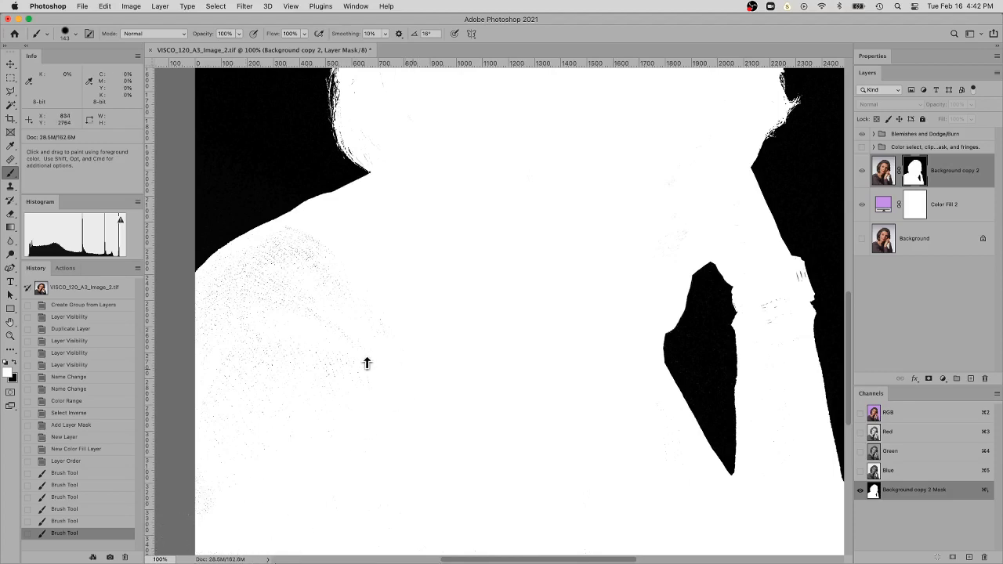
drag(369, 384, 391, 359)
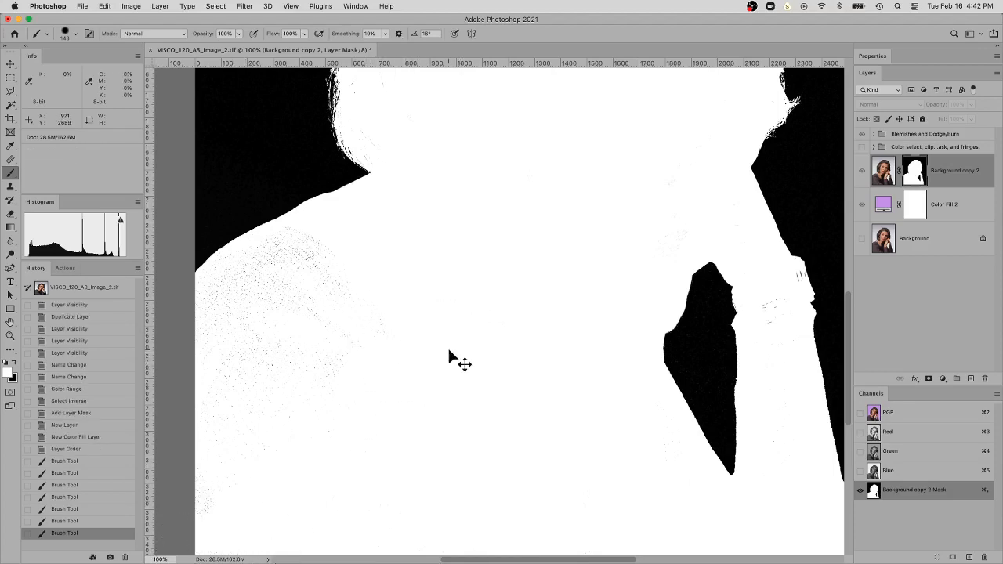
Switch the brush color to black and paint over the faint specks in the black backdrop beside the face-side hair edge
key(super+minus)
drag(484, 297, 533, 437)
drag(502, 329, 502, 455)
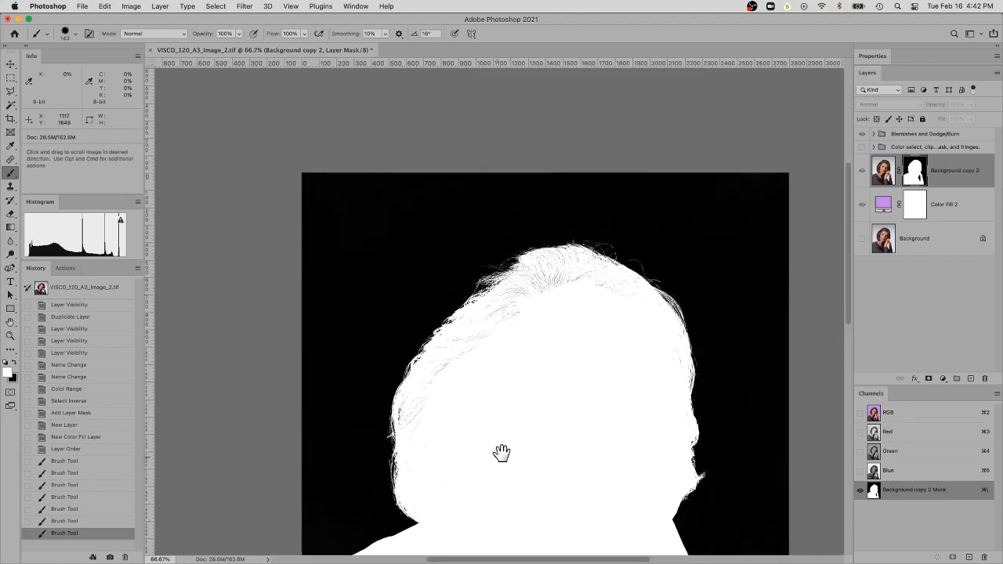
click(666, 394)
click(674, 384)
drag(677, 378, 345, 377)
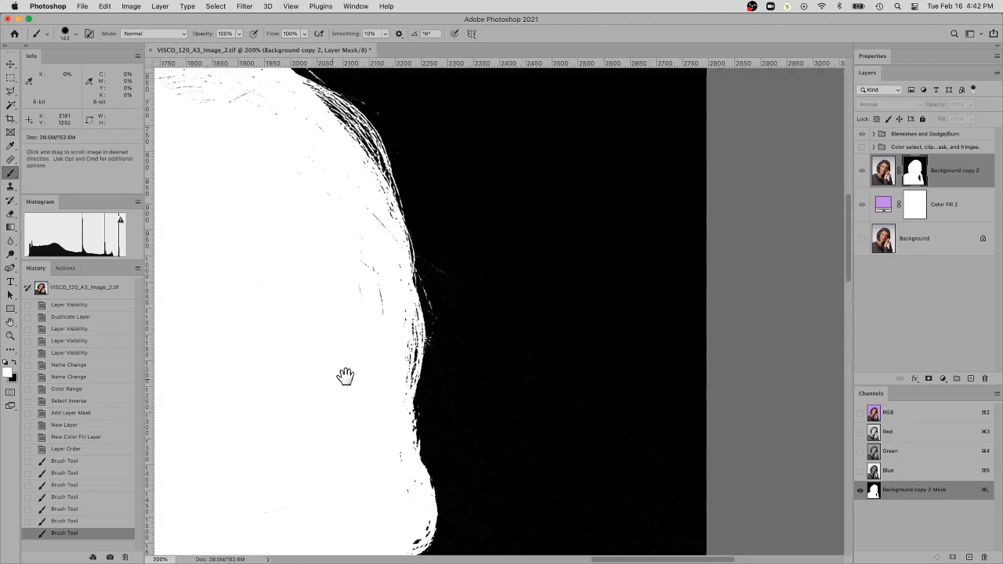
click(568, 377)
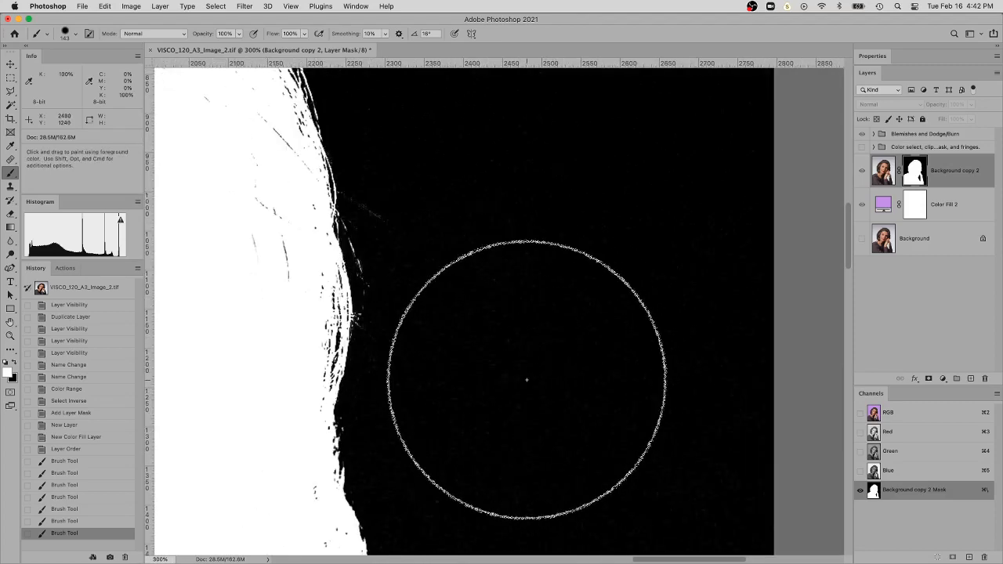
key(x)
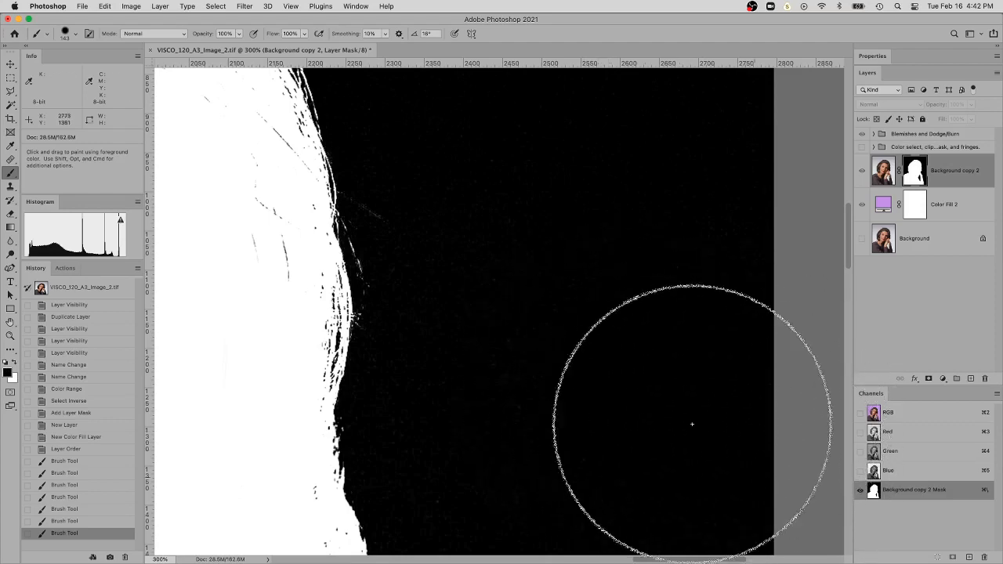
mouse_move(484, 416)
mouse_down()
mouse_move(495, 457)
mouse_move(567, 479)
mouse_up()
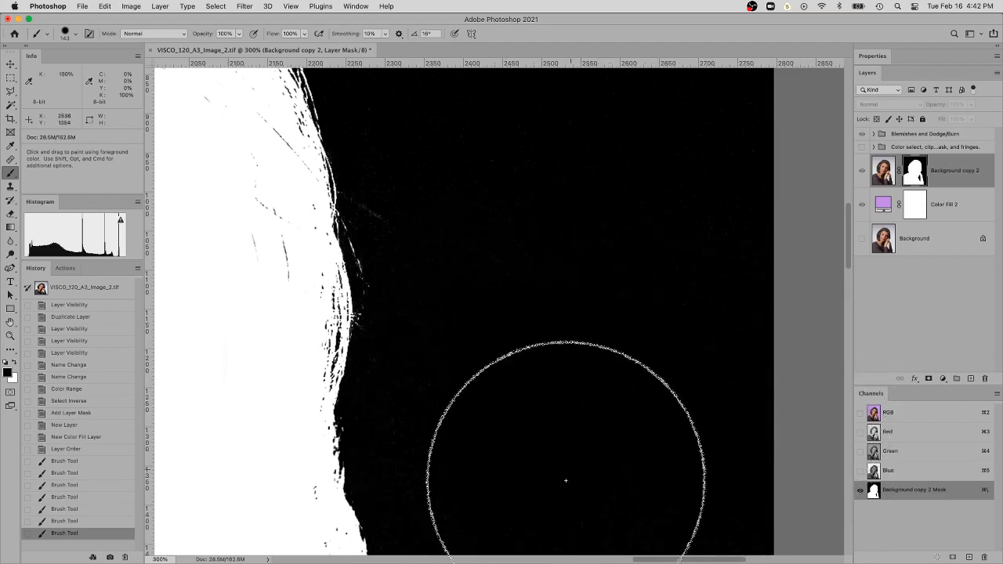
key(space)
drag(620, 312, 651, 185)
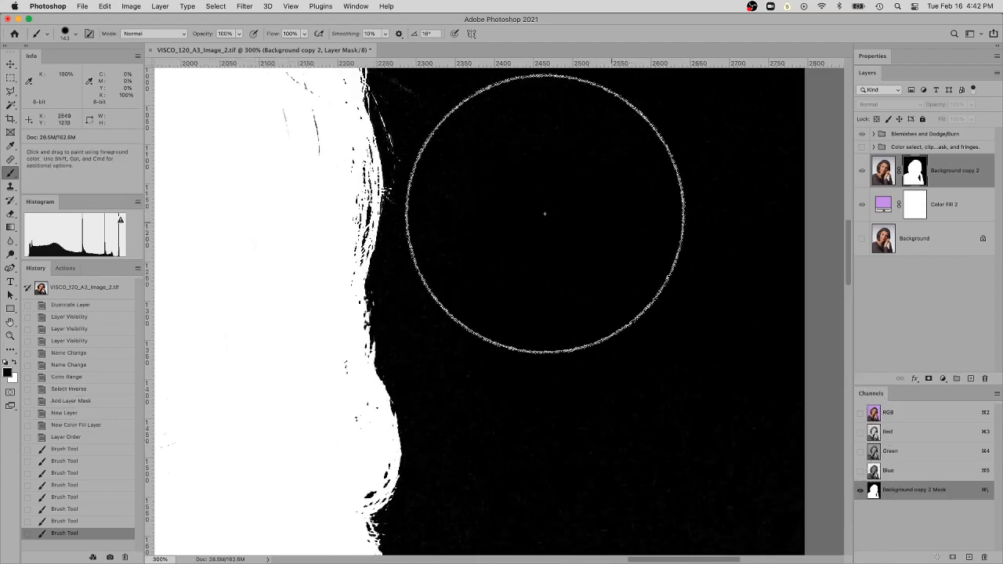
Set the brush mode to Overlay and paint black over the backdrop specks close to the hair edge
click(154, 35)
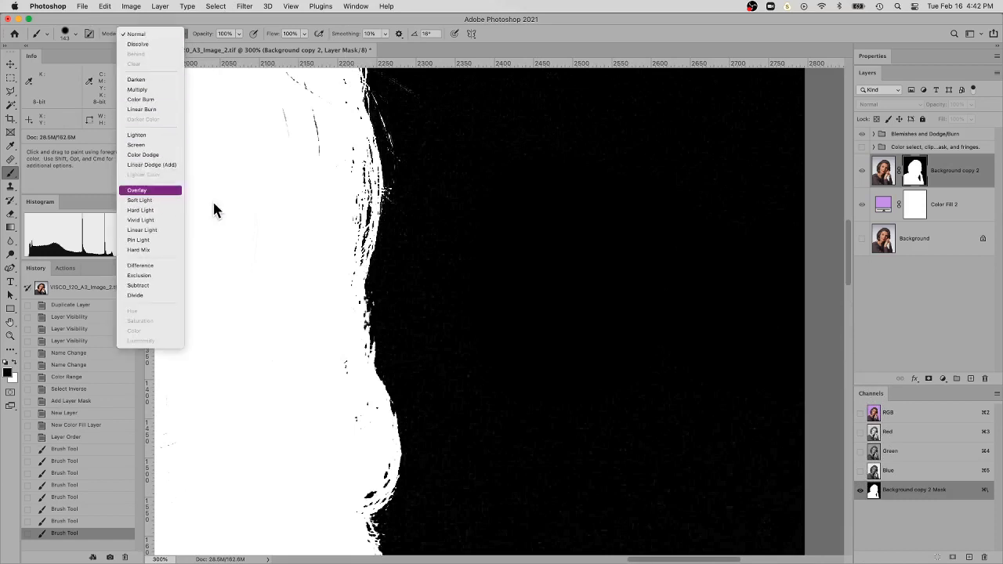
key(Return)
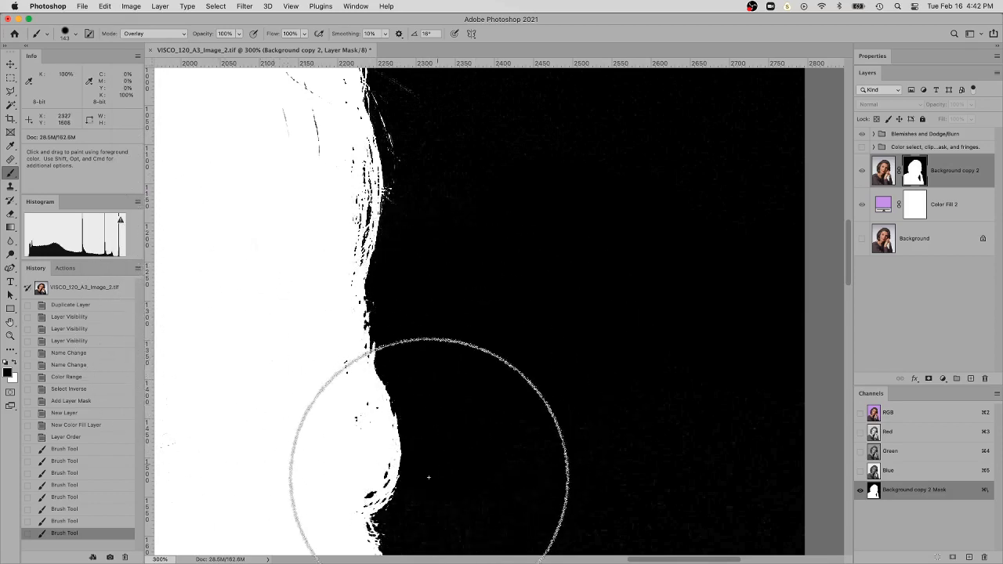
drag(429, 477, 739, 425)
Paint black in Overlay mode over the backdrop specks beside the flipped hair ends and raised arm, redoing one undone stroke
drag(723, 374, 694, 139)
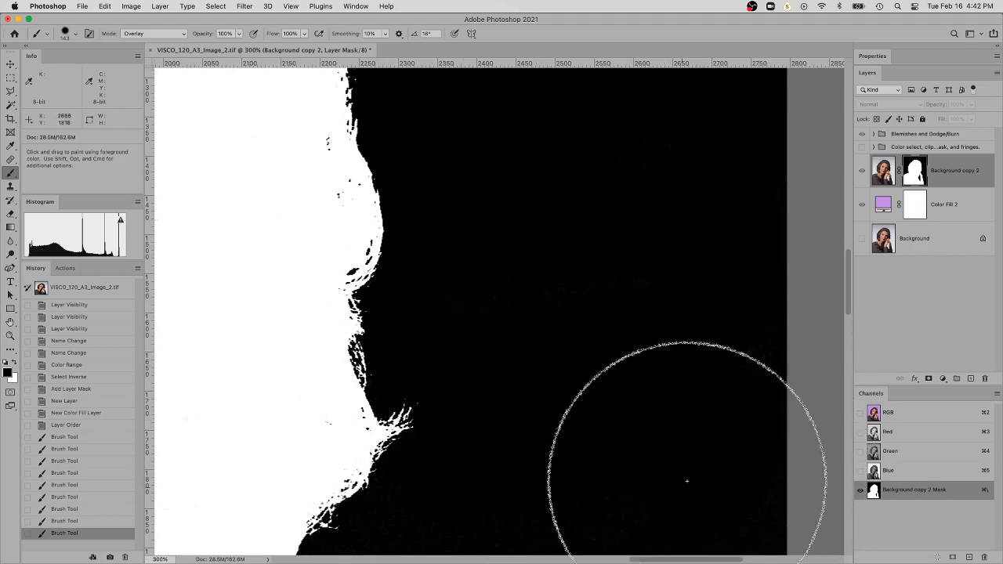
drag(688, 481, 620, 426)
key(super+z)
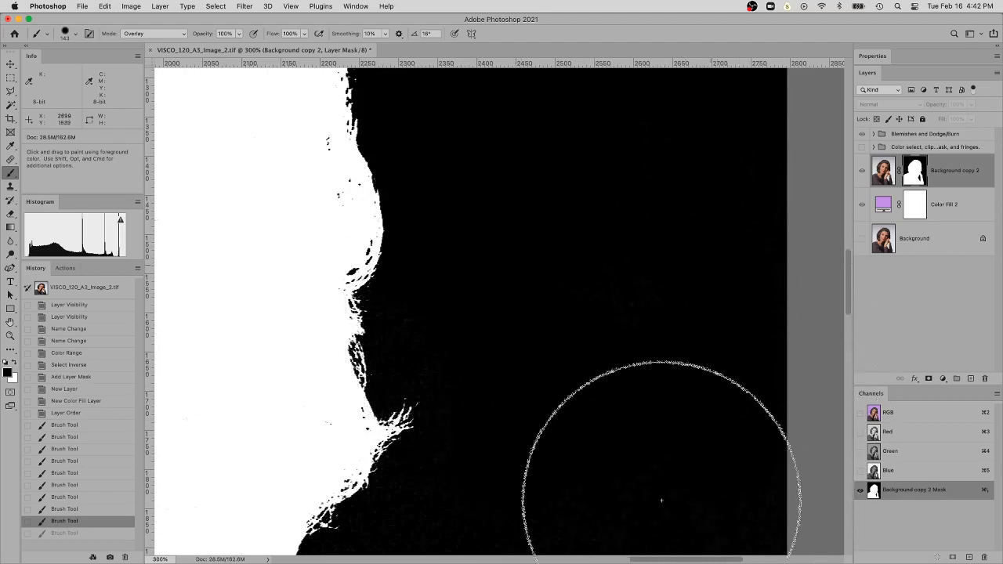
mouse_move(661, 501)
mouse_down()
mouse_move(614, 509)
mouse_move(611, 449)
mouse_up()
drag(685, 376, 747, 174)
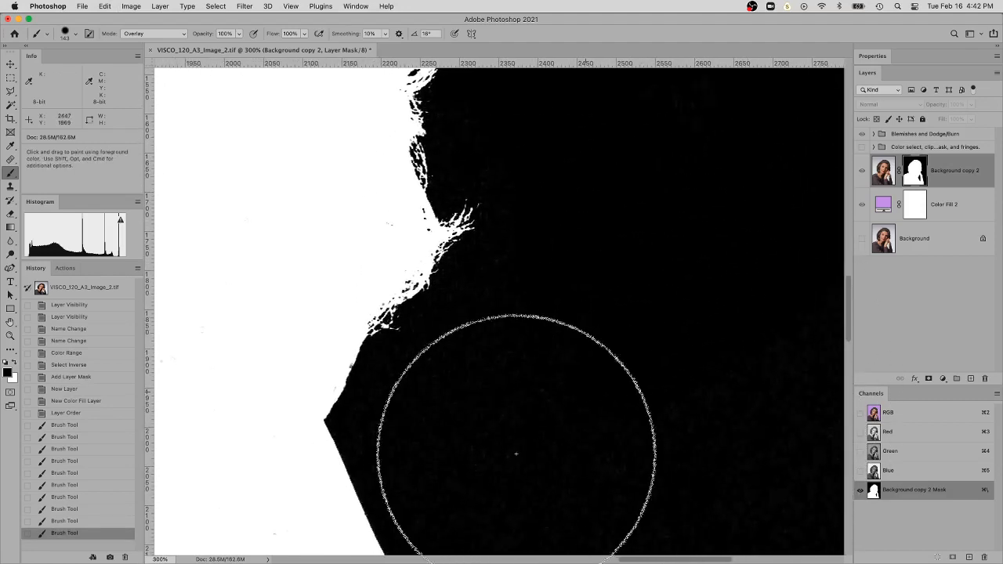
mouse_move(516, 453)
mouse_down()
mouse_move(819, 452)
mouse_move(758, 521)
mouse_move(746, 444)
mouse_up()
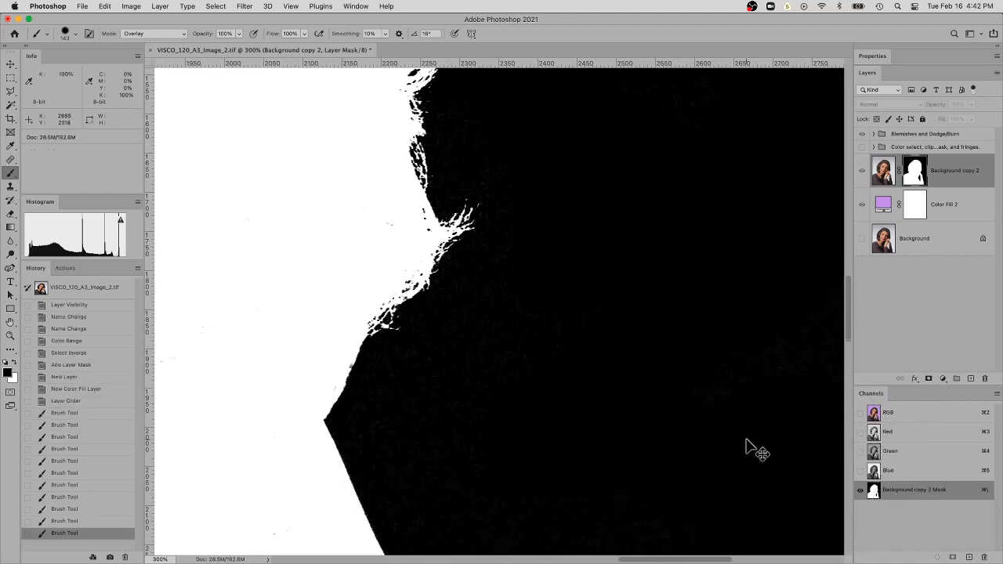
Leave the mask-only view and display the whole portrait over the purple fill
key(super+minus)
key(super+minus)
key(super+minus)
key(super+minus)
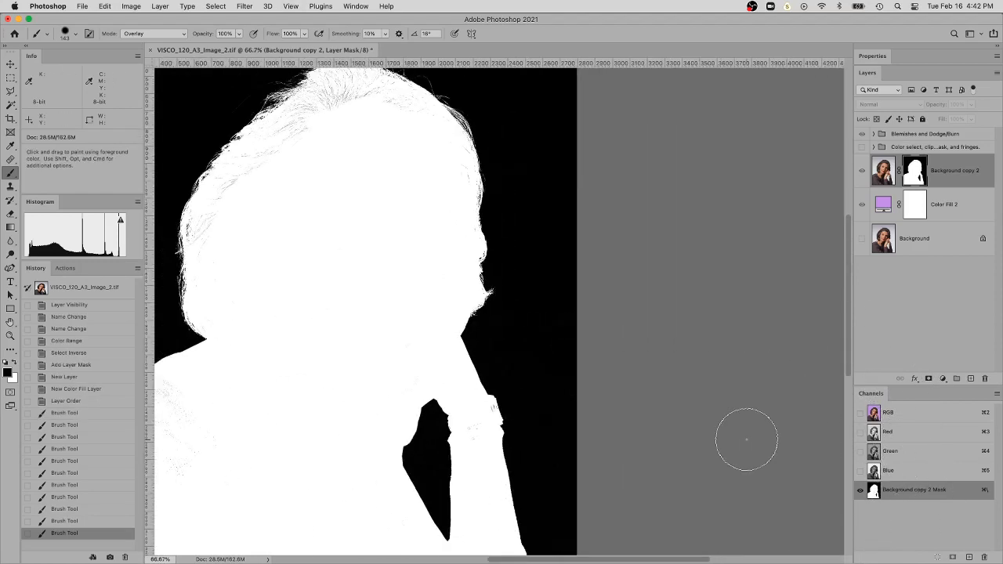
drag(650, 246, 777, 258)
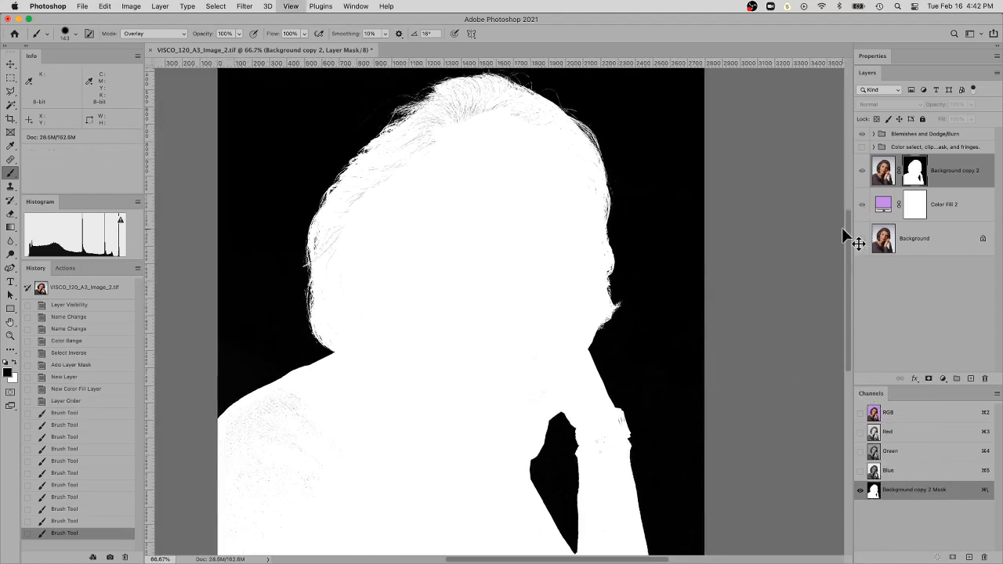
key(super+minus)
key(super+minus)
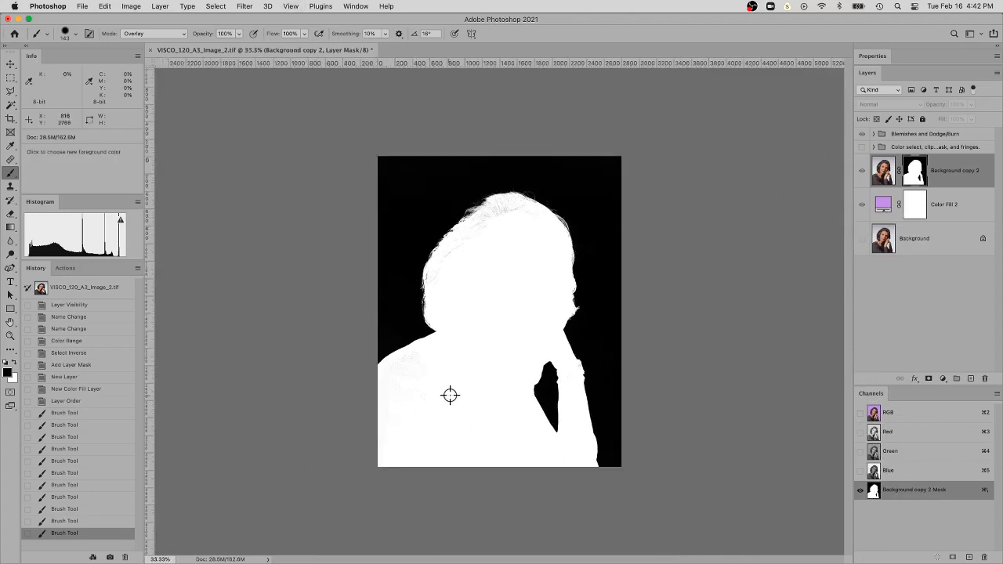
alt+click(909, 178)
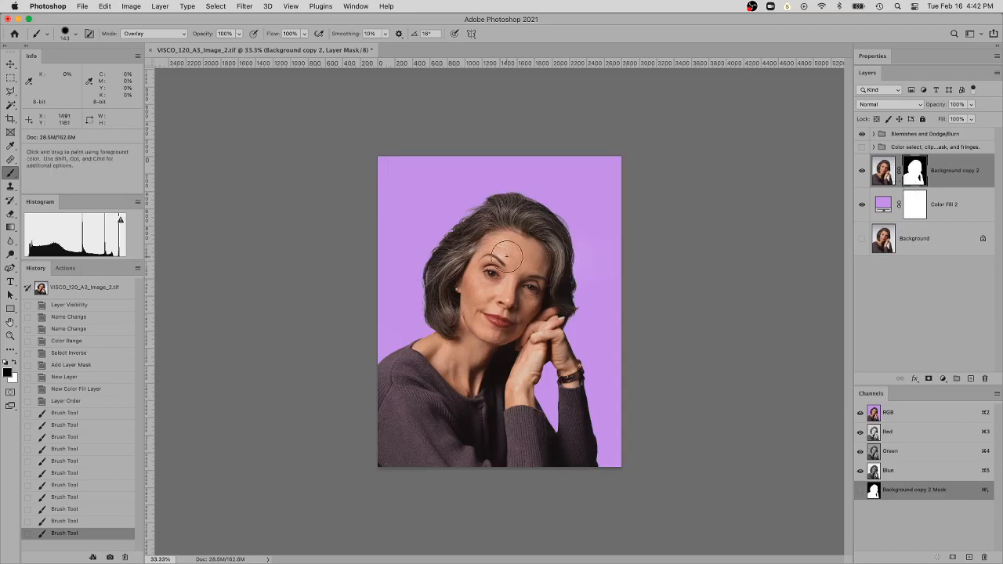
Display only the Background copy 2 layer mask at the hair above the forehead and set the brush size to 51 px
key(super+space)
click(465, 262)
drag(470, 228, 510, 381)
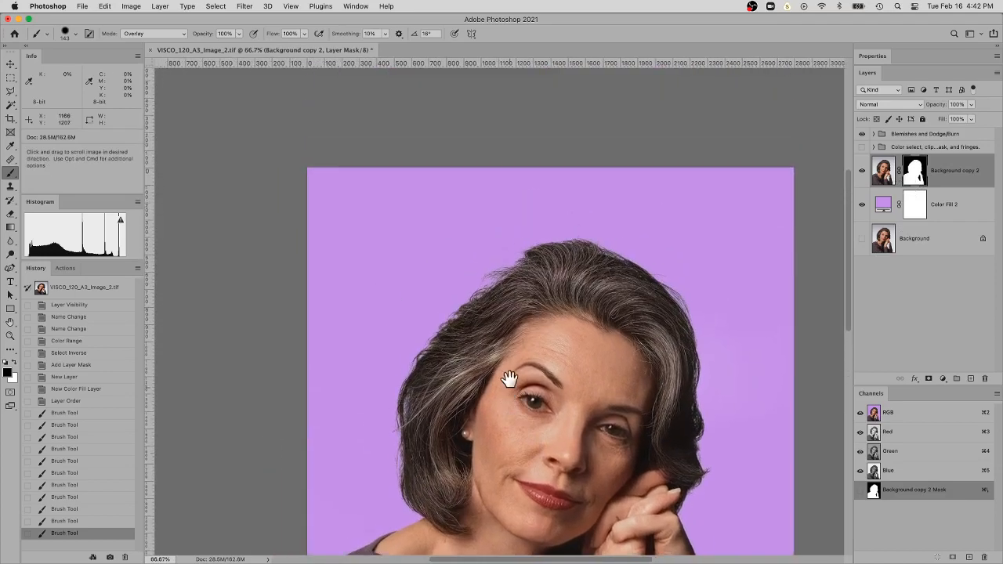
super+click(494, 327)
super+click(494, 327)
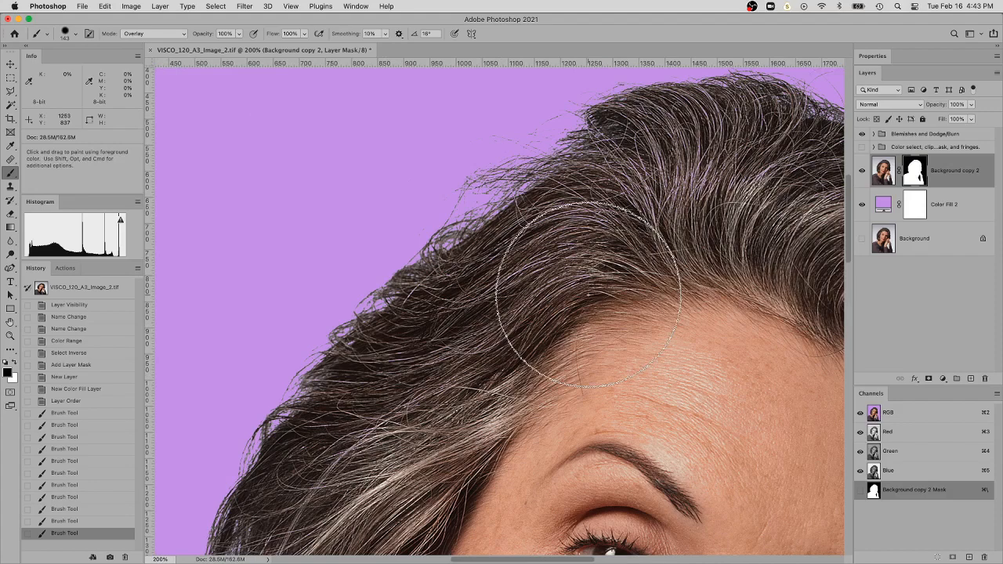
key(super+space)
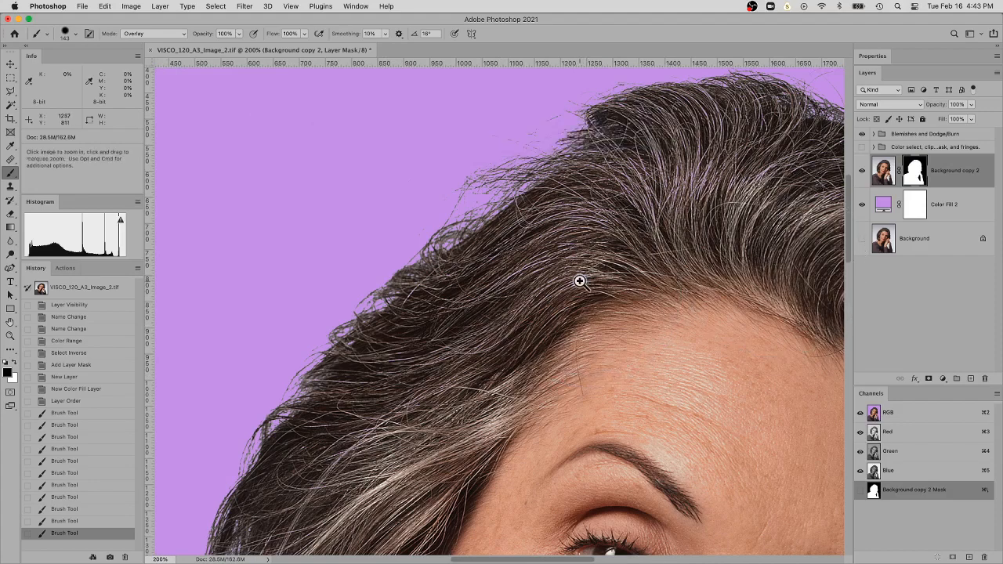
super+click(579, 280)
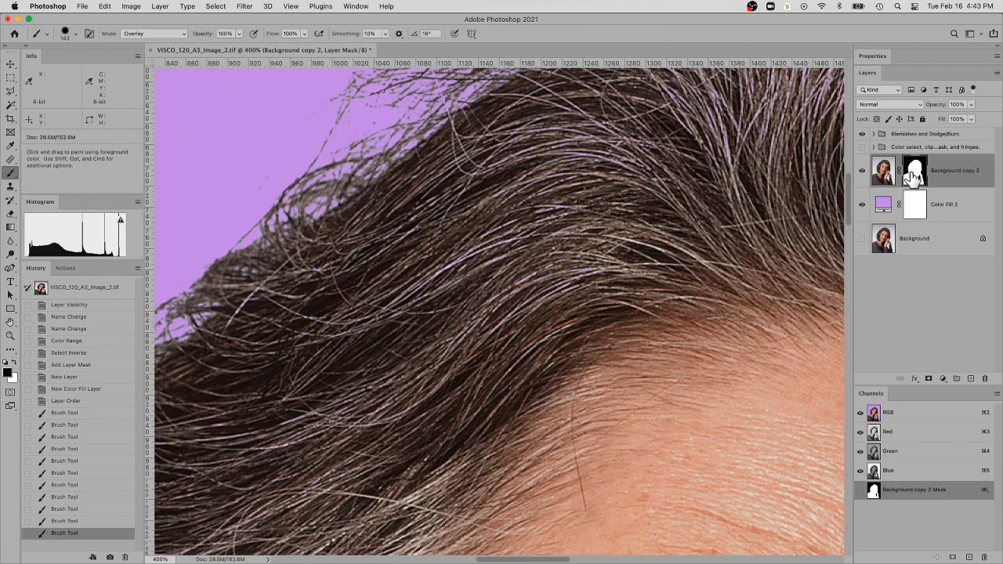
alt+click(914, 176)
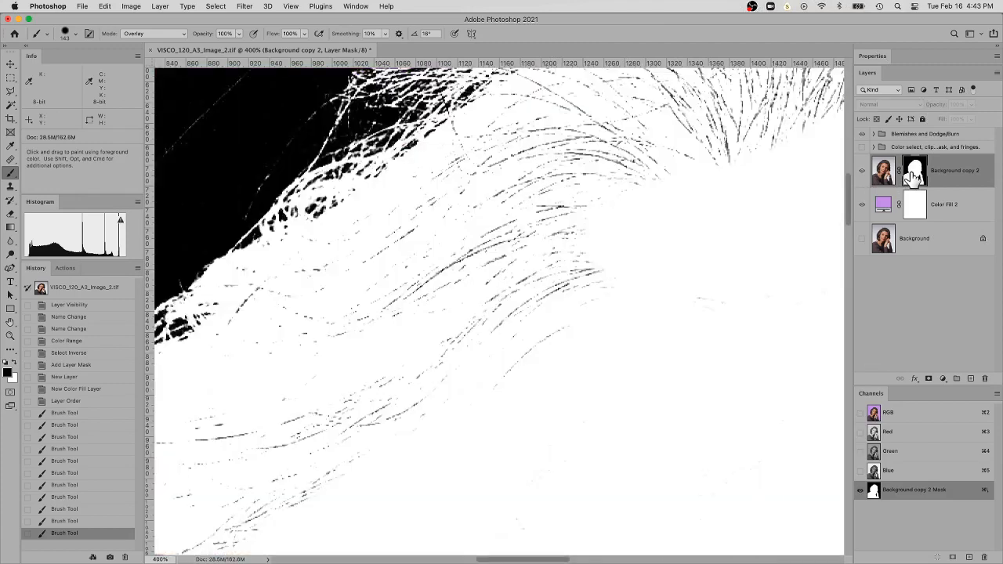
right_click(583, 324)
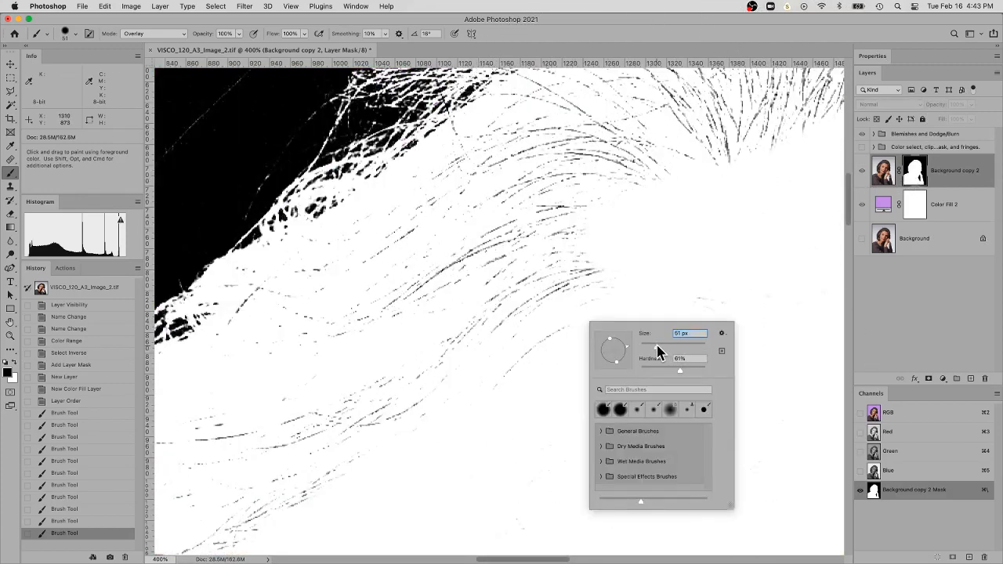
Undo a trial black stroke, paint white in Overlay mode over the mask's dark strand marks above the forehead, and return to the image view
mouse_move(602, 199)
mouse_down()
mouse_move(593, 191)
mouse_move(540, 226)
mouse_up()
key(super+z)
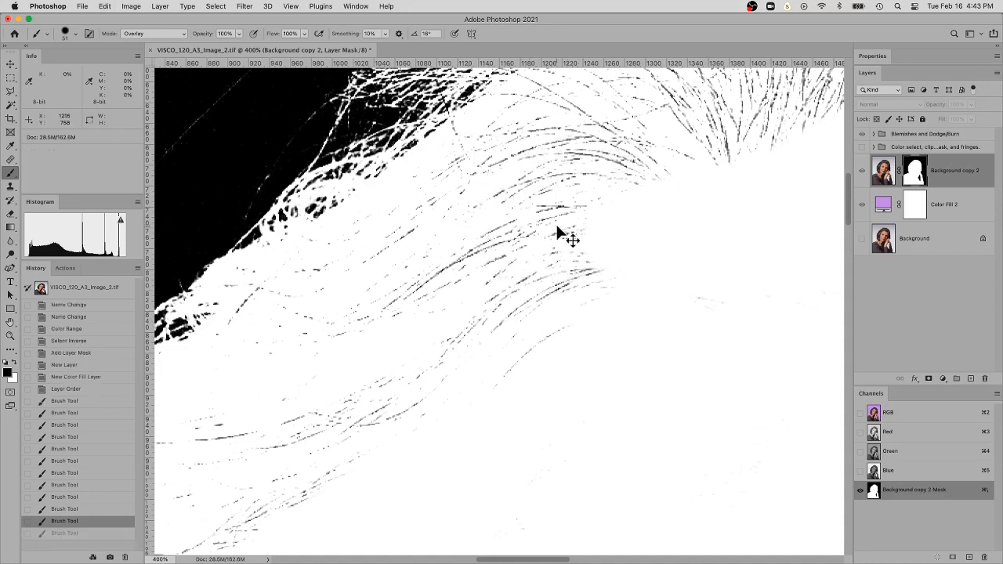
key(x)
mouse_move(572, 204)
mouse_down()
mouse_move(668, 179)
mouse_move(581, 161)
mouse_move(488, 212)
mouse_move(521, 247)
mouse_move(551, 244)
mouse_move(538, 309)
mouse_move(568, 335)
mouse_move(537, 317)
mouse_move(607, 245)
mouse_move(571, 211)
mouse_move(509, 279)
mouse_move(516, 301)
mouse_move(616, 264)
mouse_move(723, 300)
mouse_move(659, 330)
mouse_move(510, 286)
mouse_move(559, 259)
mouse_move(507, 263)
mouse_move(388, 303)
mouse_move(607, 231)
mouse_move(592, 265)
mouse_up()
alt+click(923, 177)
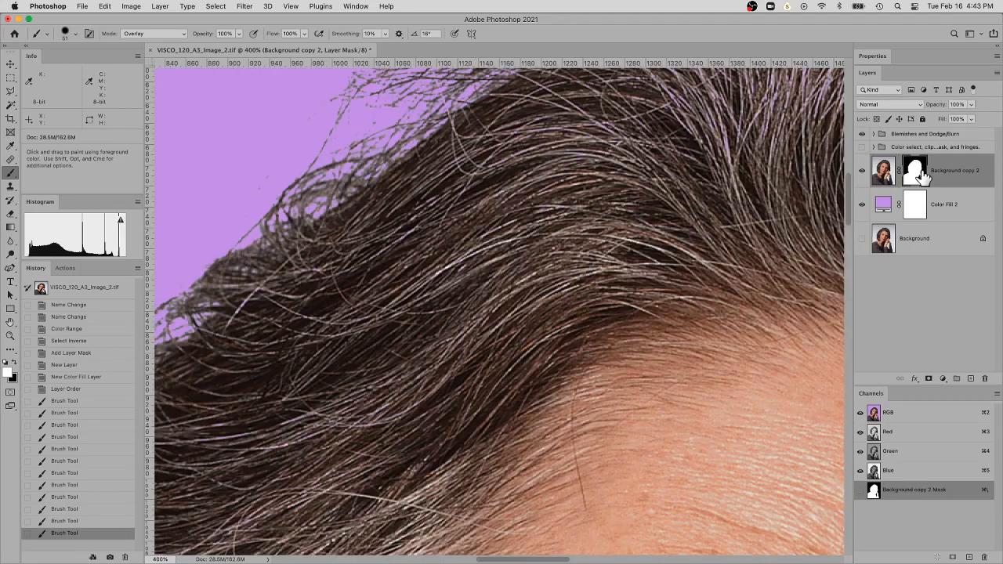
Add a new empty layer directly above the masked Background copy 2 layer
drag(656, 183, 532, 437)
drag(679, 285, 567, 351)
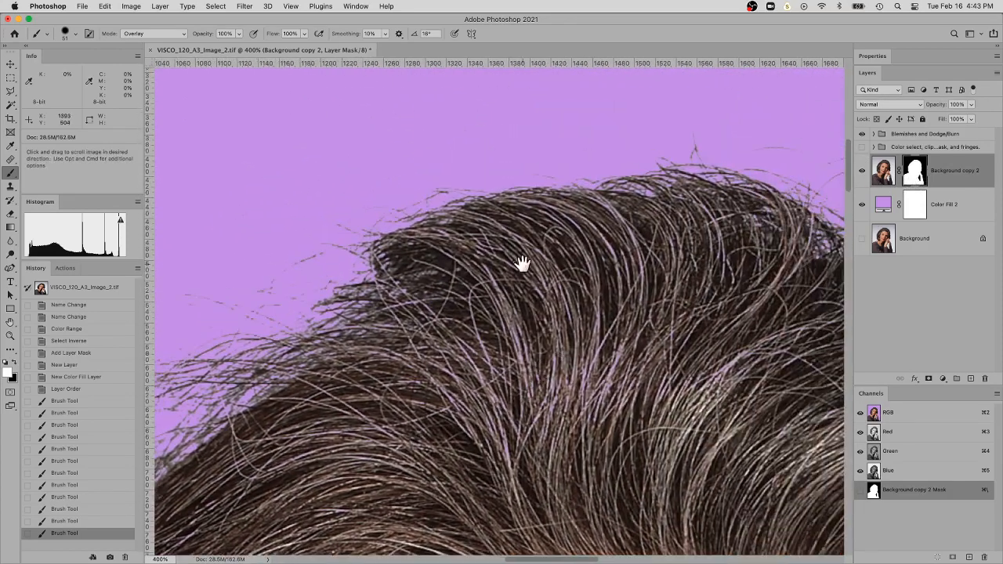
drag(520, 264, 663, 228)
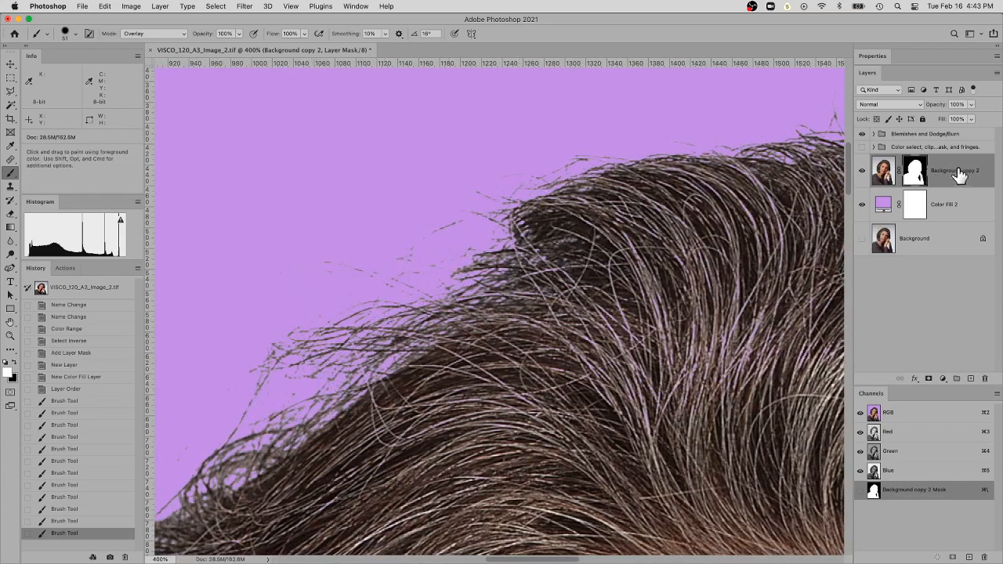
key(super+2)
click(971, 380)
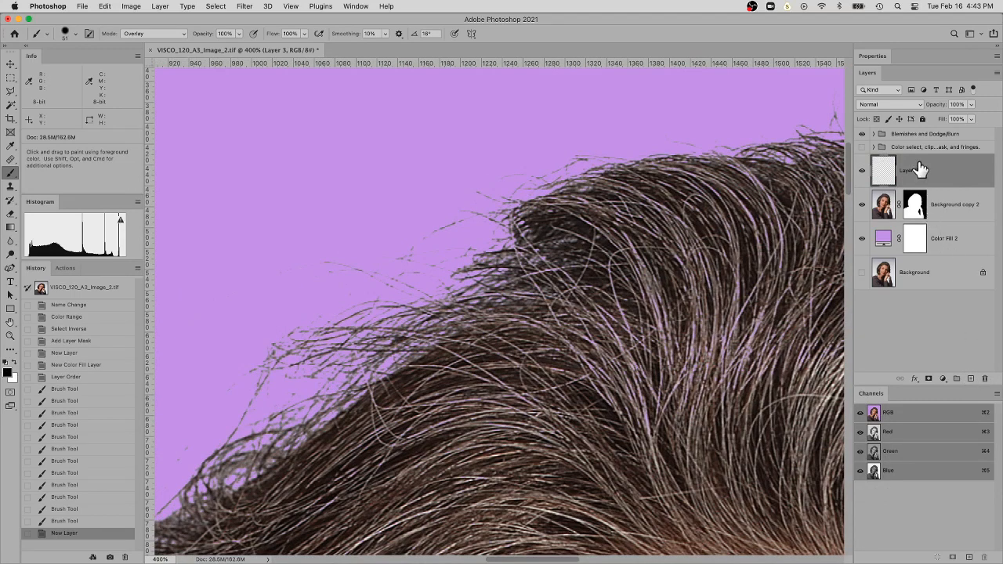
click(874, 135)
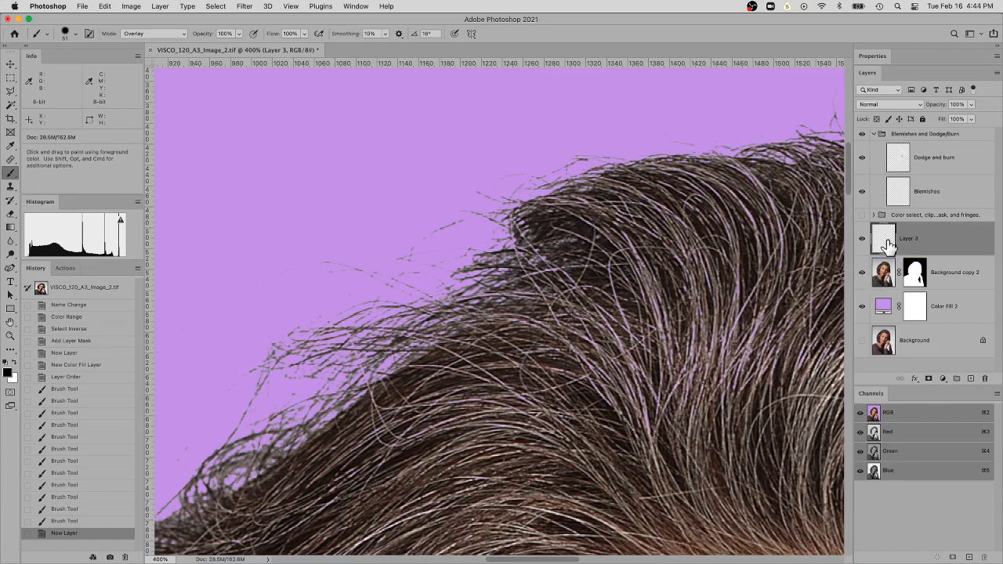
click(874, 134)
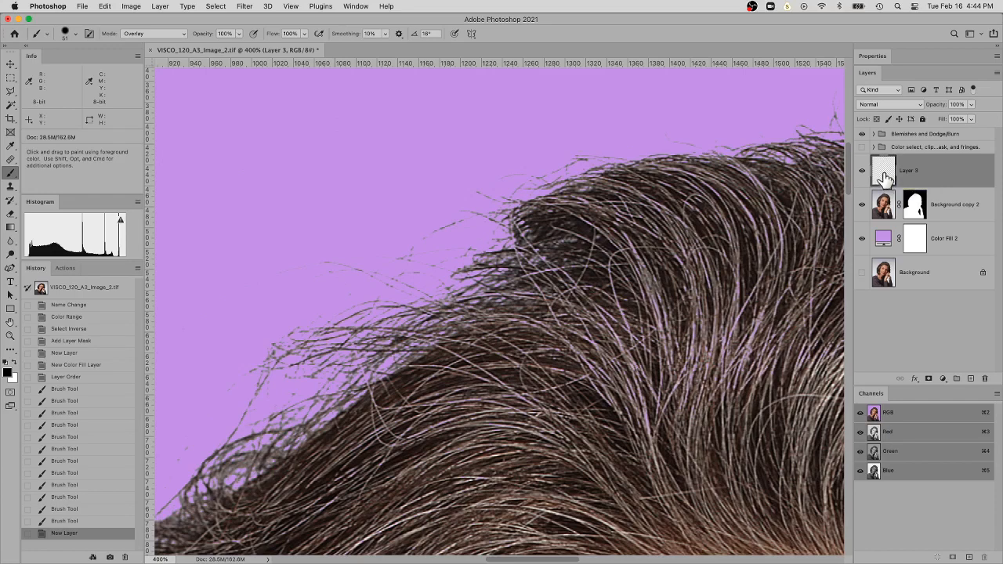
Clip the new empty layer to Background copy 2, undoing and reapplying the clipping mask once
key(super+0)
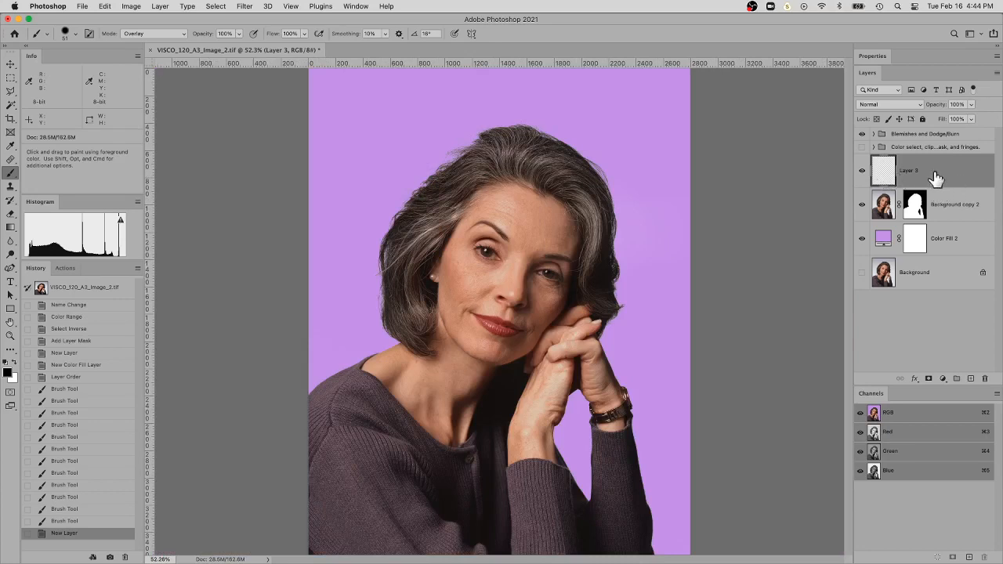
click(945, 210)
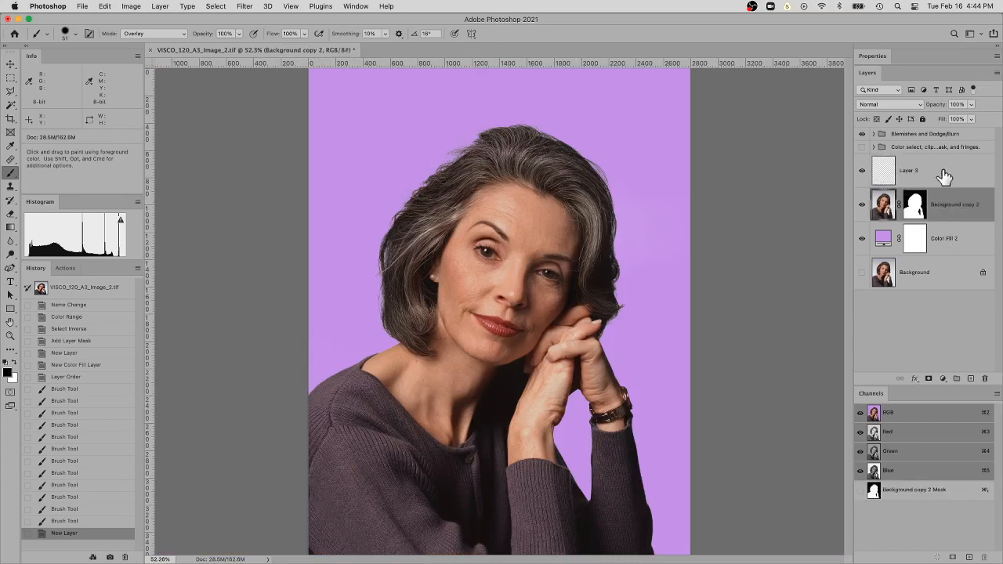
drag(949, 198, 946, 183)
alt+click(902, 184)
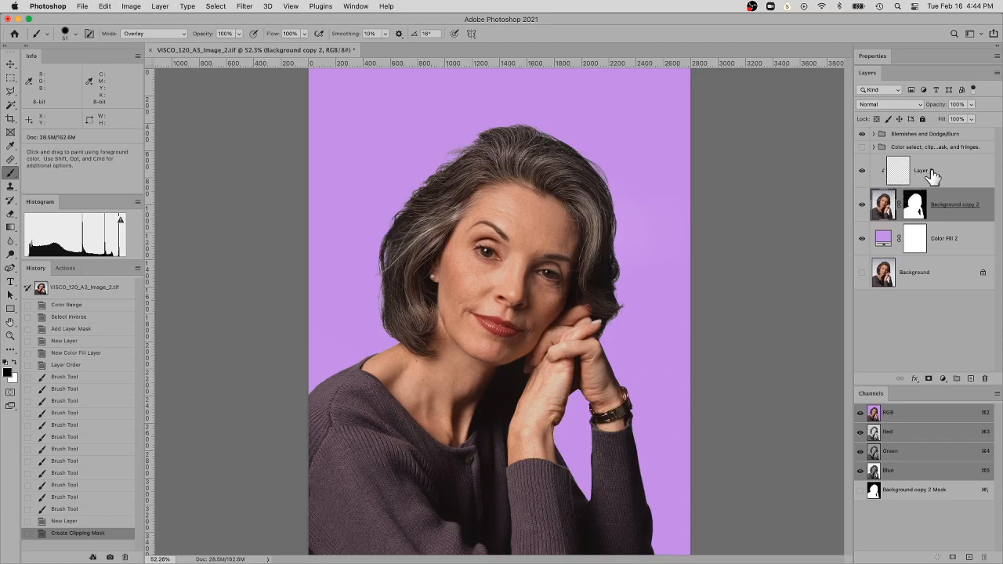
key(super+z)
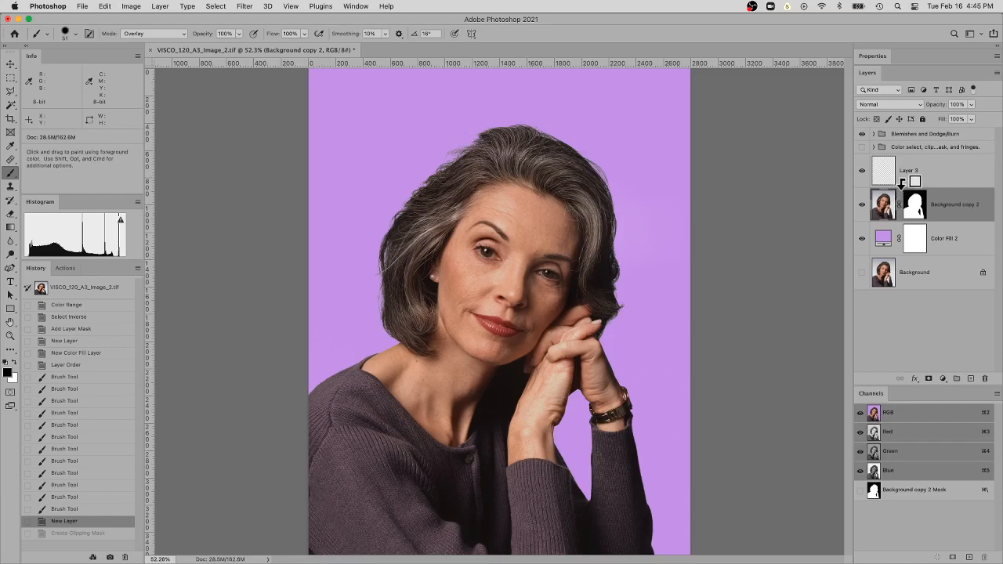
alt+click(905, 188)
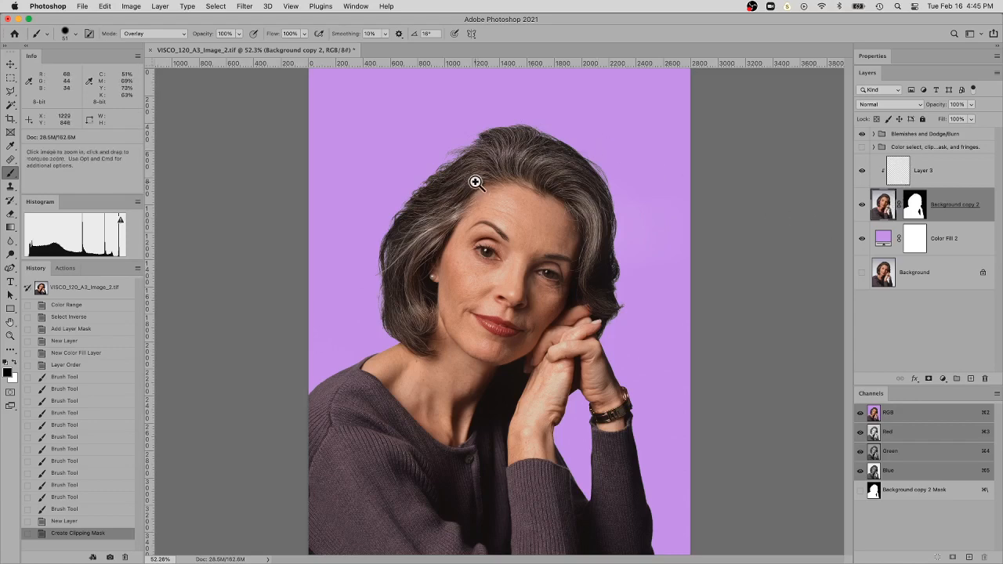
Rename the clipped layer as brush
scroll(475, 180, up, 1)
double_click(919, 173)
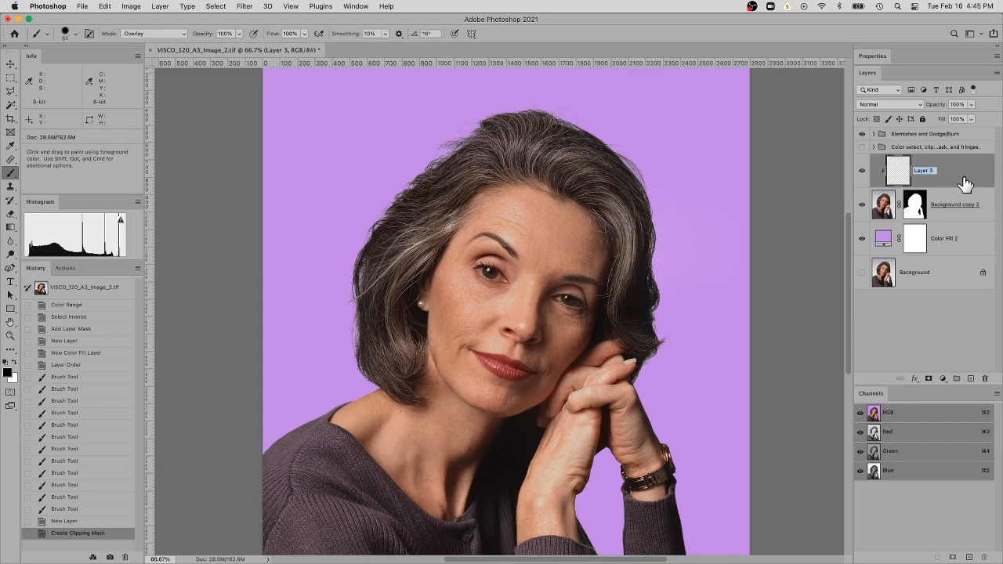
text(brush)
key(Return)
Move in on the hair's upper edge and check the Eyedropper's sample size options, keeping 3 by 3 Average
key(super+space)
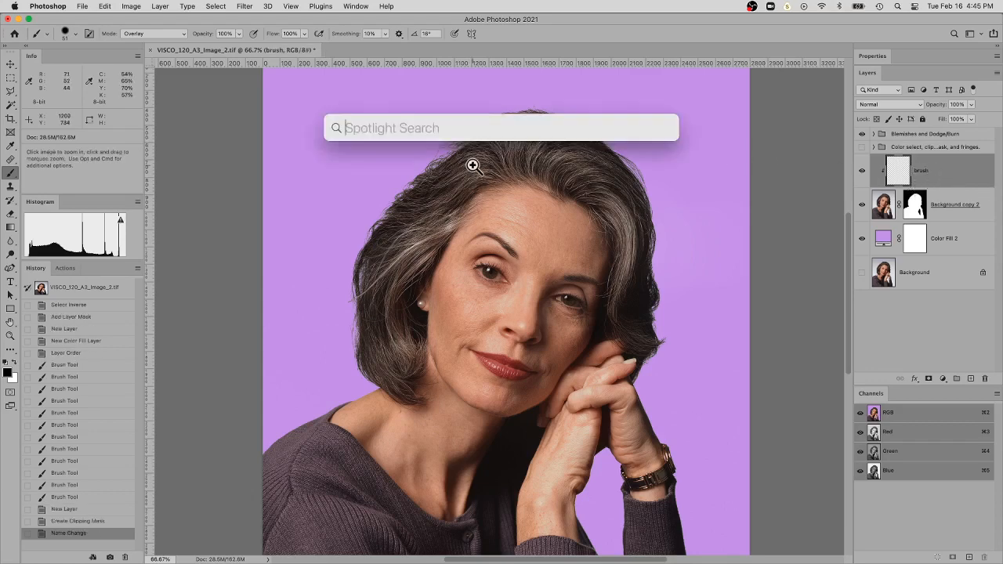
super+click(479, 161)
super+click(480, 161)
super+click(480, 159)
mouse_move(482, 152)
mouse_down()
mouse_move(520, 372)
mouse_move(517, 436)
mouse_up()
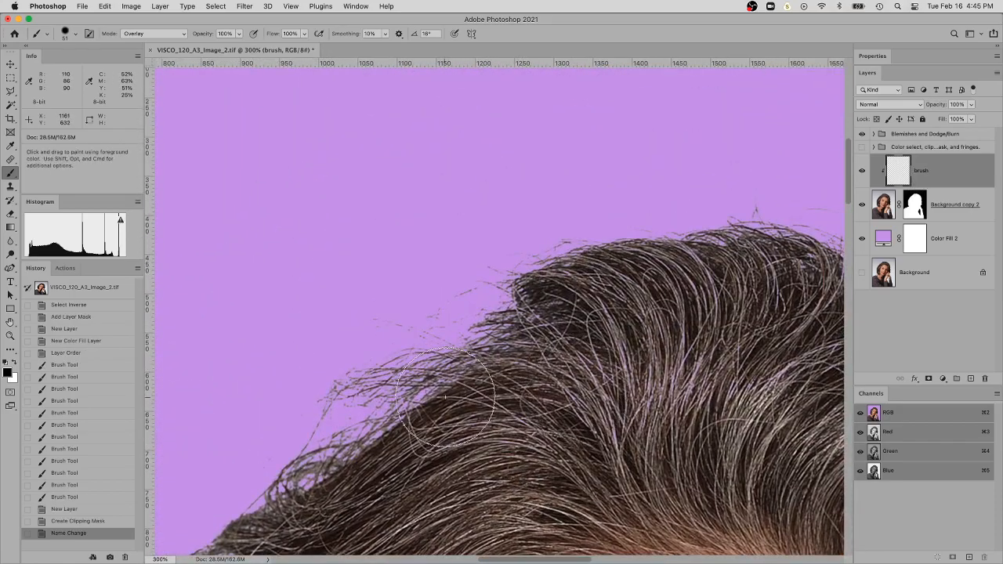
click(12, 145)
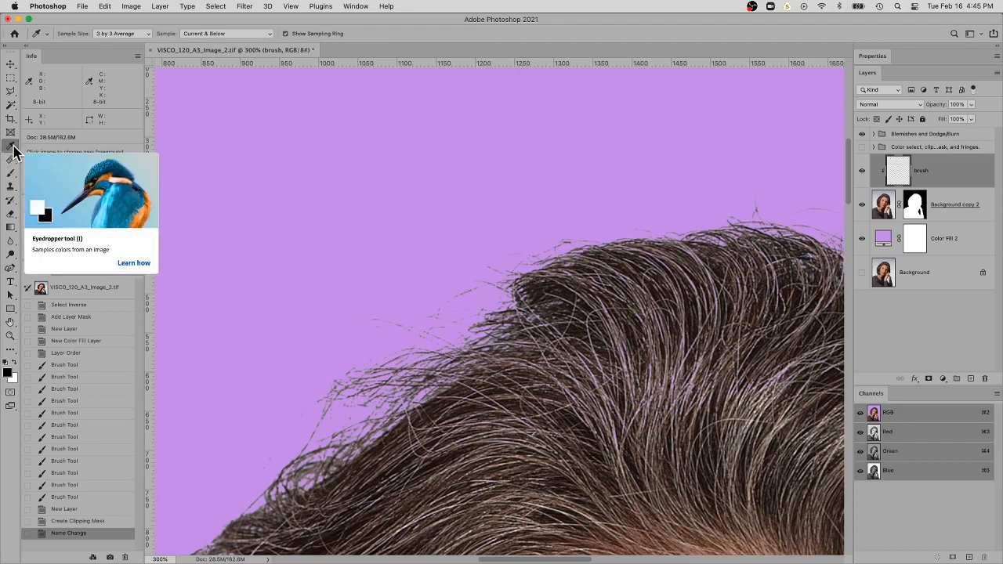
click(133, 34)
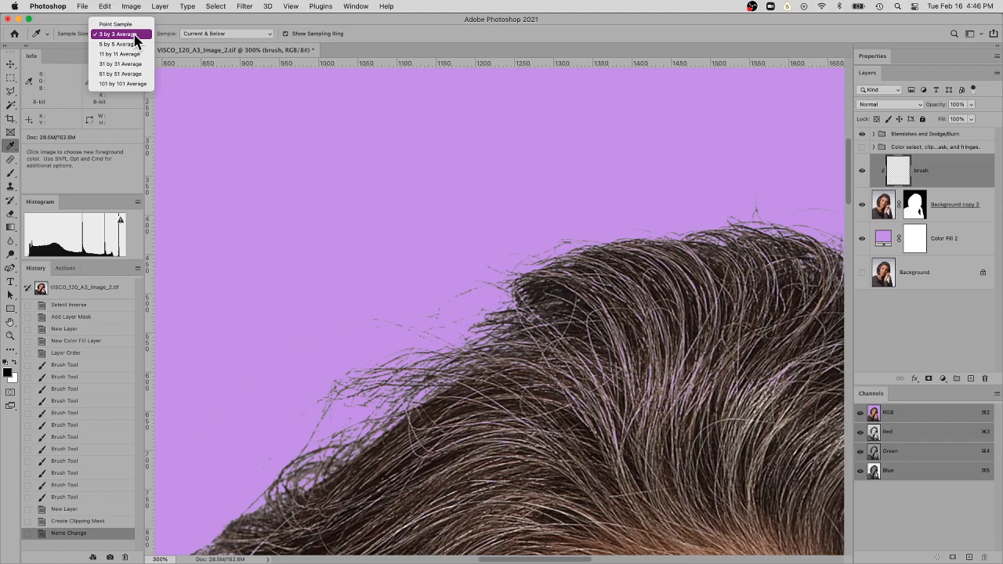
click(131, 3)
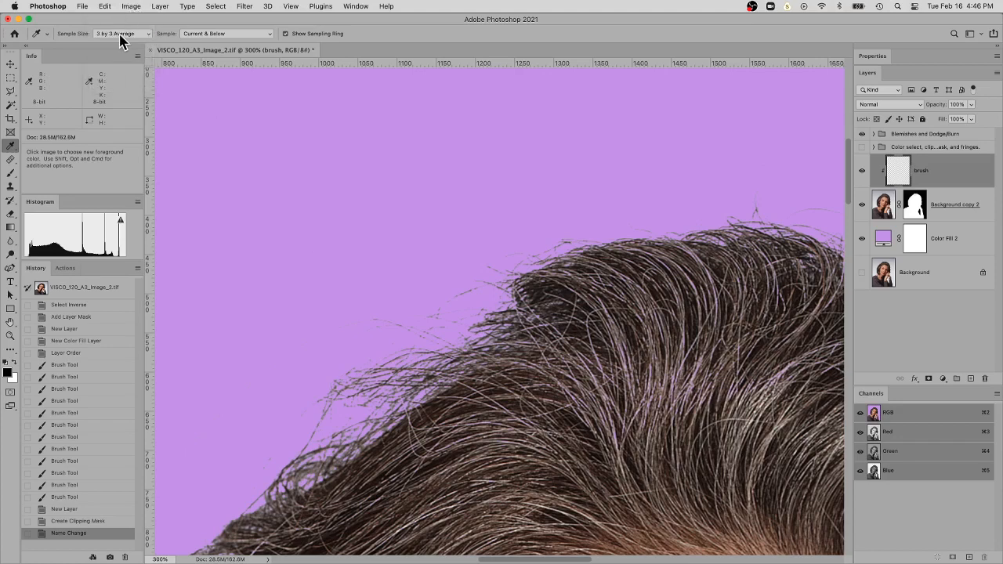
Return to the Brush tool and set its size to 20 px for the fine hair edge
click(11, 174)
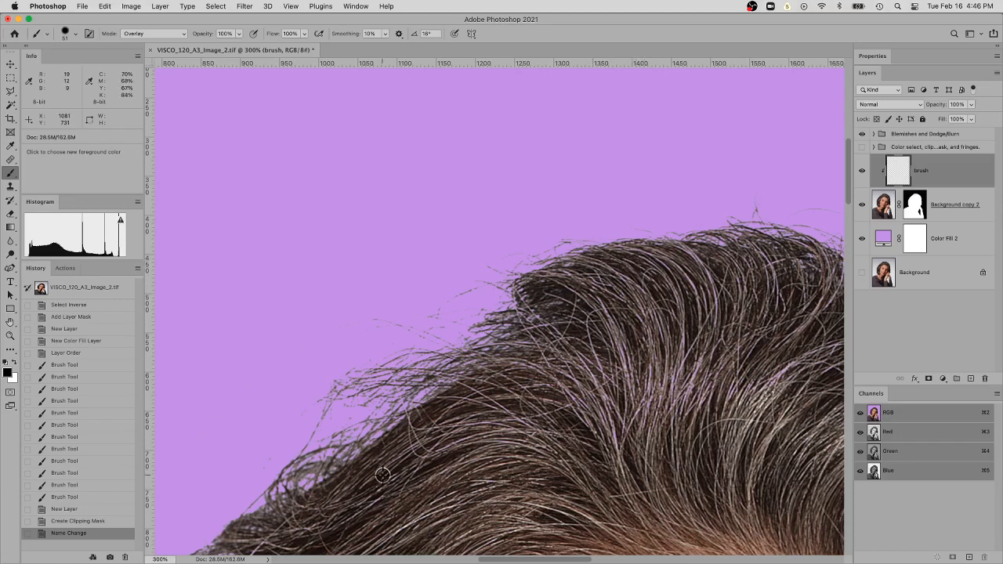
right_click(423, 386)
drag(496, 402, 486, 404)
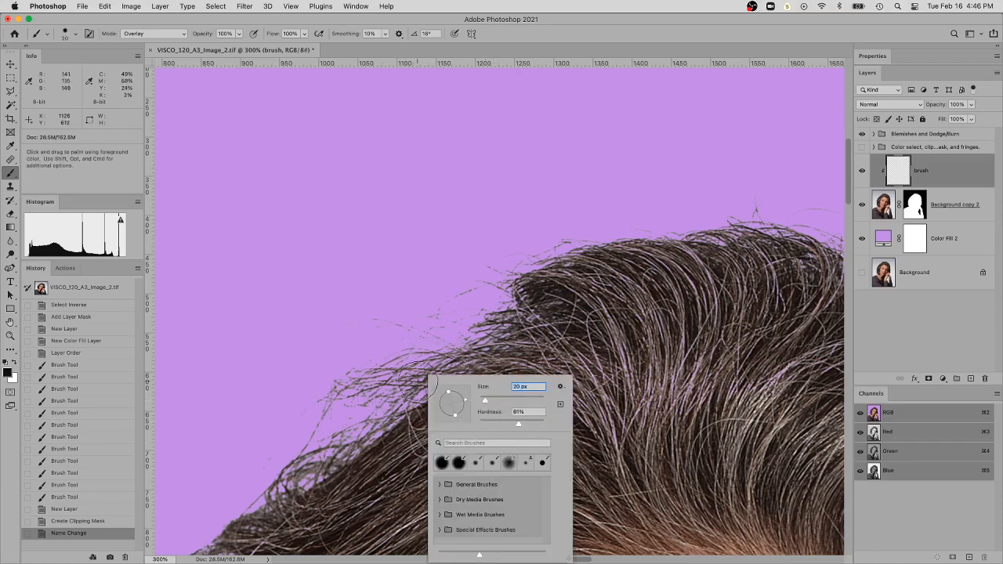
Try black Overlay strokes at 100% flow on the wispy hair edge, compare them using undo and redo, and remove them
mouse_move(424, 379)
mouse_down()
mouse_move(401, 413)
mouse_move(450, 382)
mouse_move(364, 437)
mouse_move(404, 418)
mouse_move(394, 426)
mouse_move(335, 447)
mouse_up()
mouse_move(368, 428)
mouse_down()
mouse_move(316, 460)
mouse_move(376, 435)
mouse_up()
key(super+z)
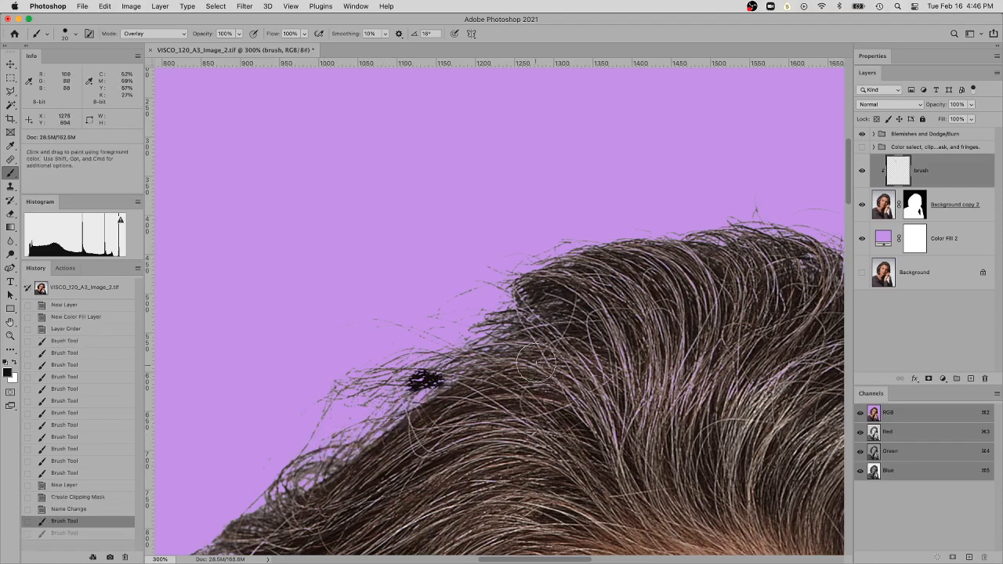
key(super+shift+z)
key(super+z)
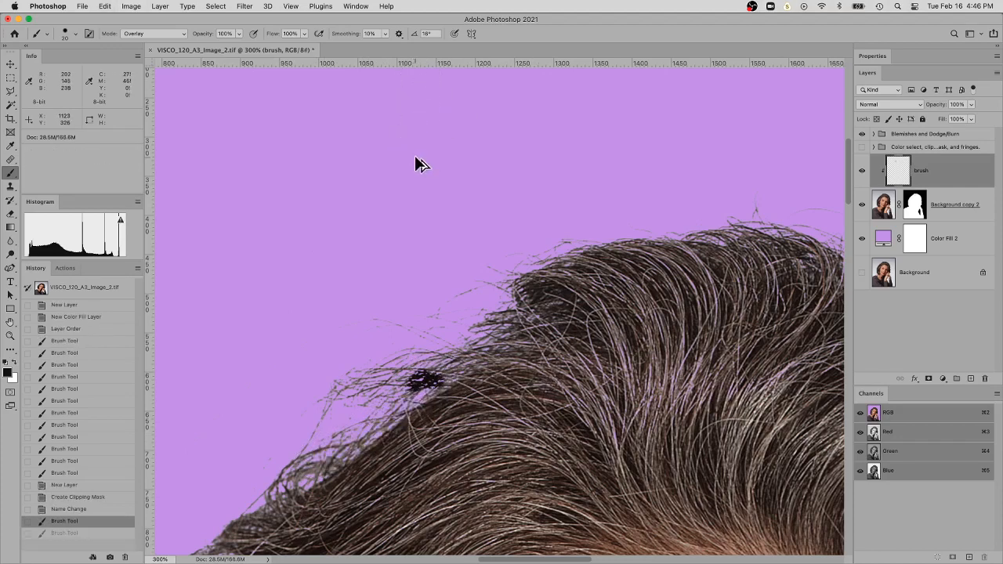
key(super+shift+z)
key(super+z)
key(super+z)
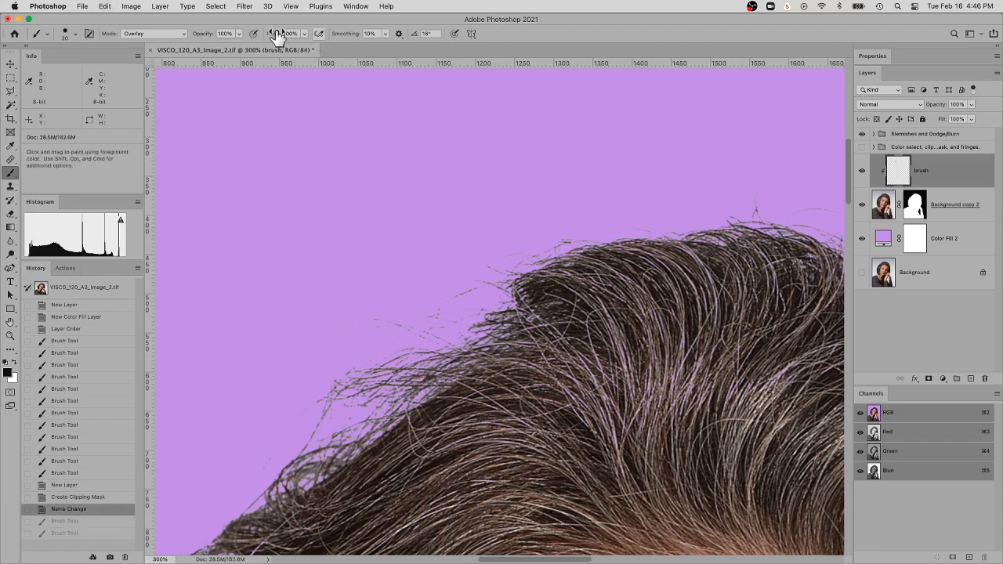
Lower the brush flow to 16%, try a black stroke on the wispy hair edge, and undo it
click(305, 36)
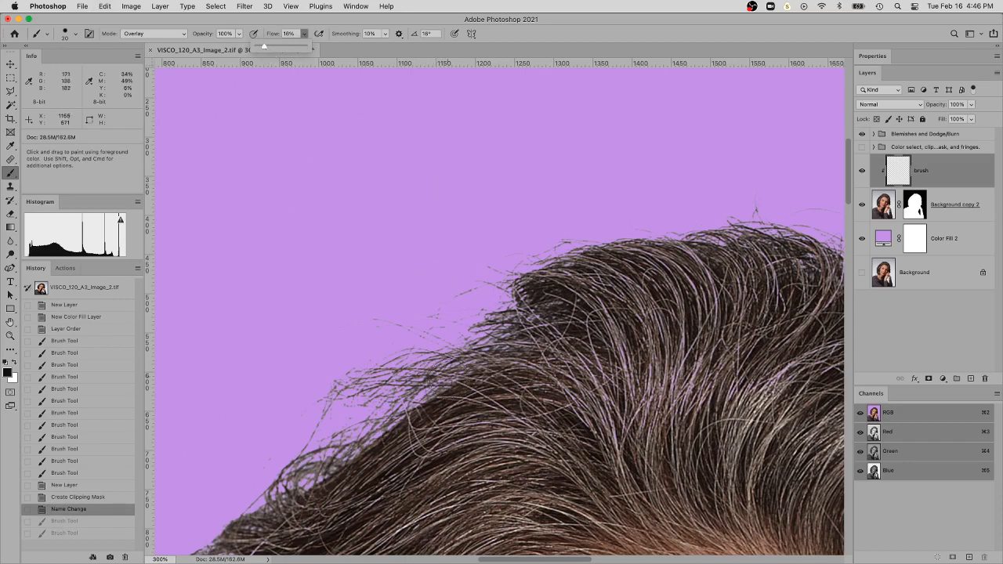
click(432, 368)
mouse_move(432, 369)
mouse_down()
mouse_move(427, 377)
mouse_move(450, 376)
mouse_move(407, 396)
mouse_up()
key(super+z)
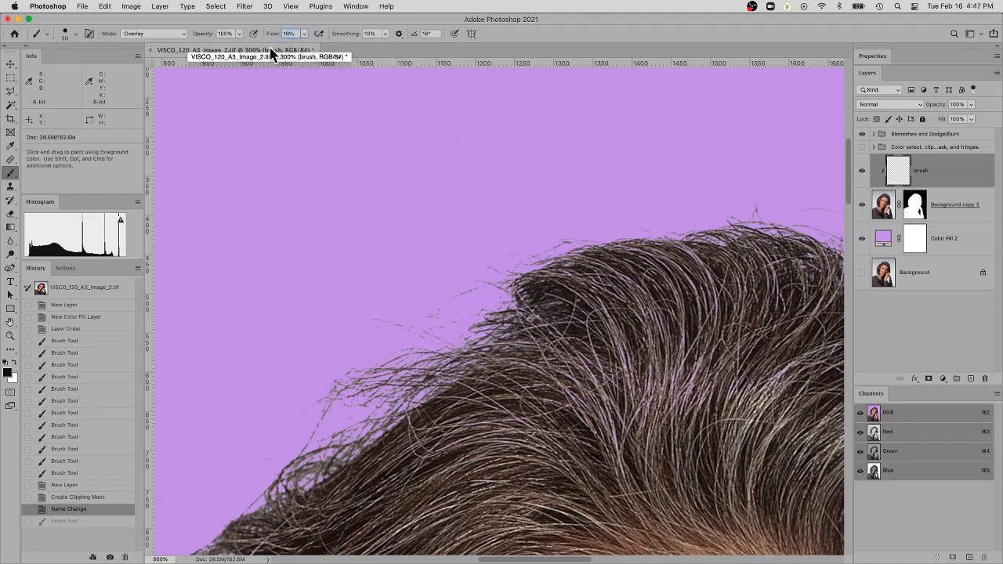
Set the brush flow to 8% and paint black in Overlay mode along the light wispy strands at the hair's upper edge
text(8)
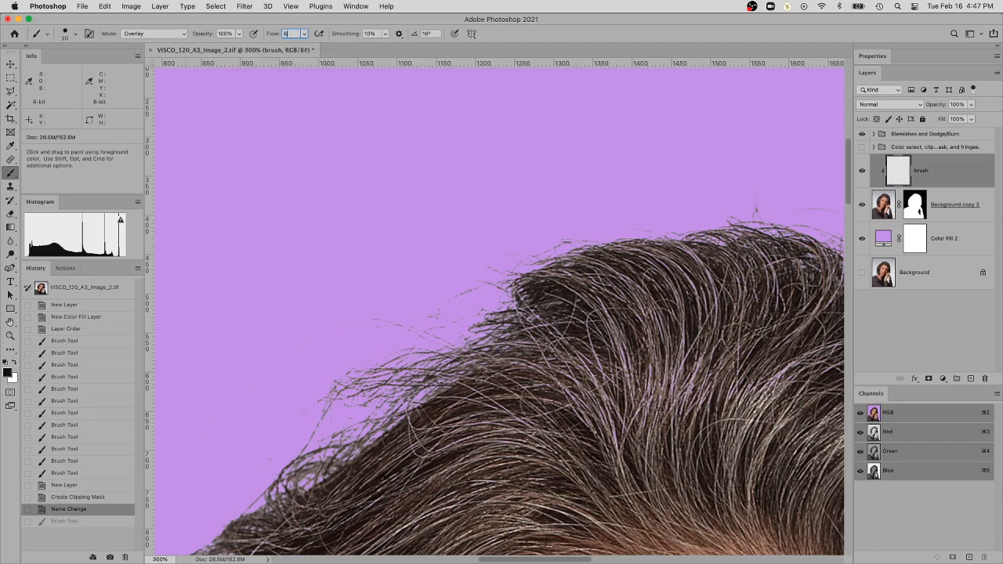
key(Return)
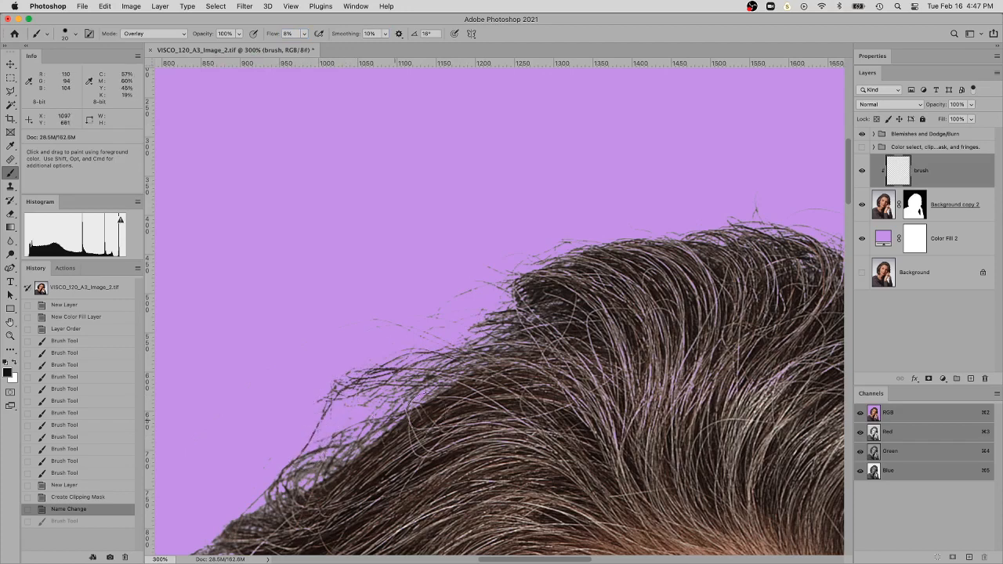
mouse_move(363, 421)
mouse_down()
mouse_move(313, 446)
mouse_move(362, 451)
mouse_move(321, 464)
mouse_move(384, 446)
mouse_up()
drag(466, 401, 653, 269)
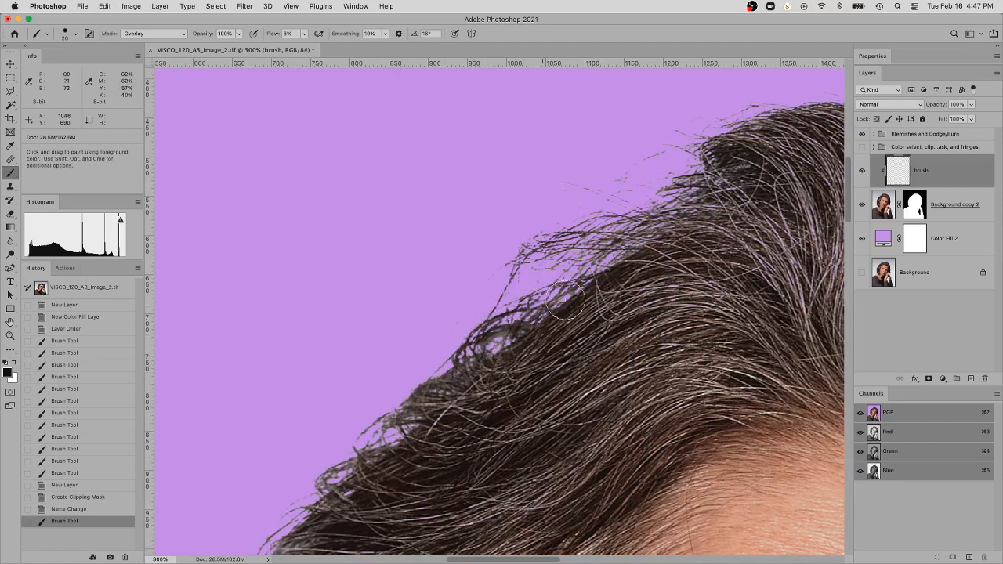
drag(566, 278, 491, 331)
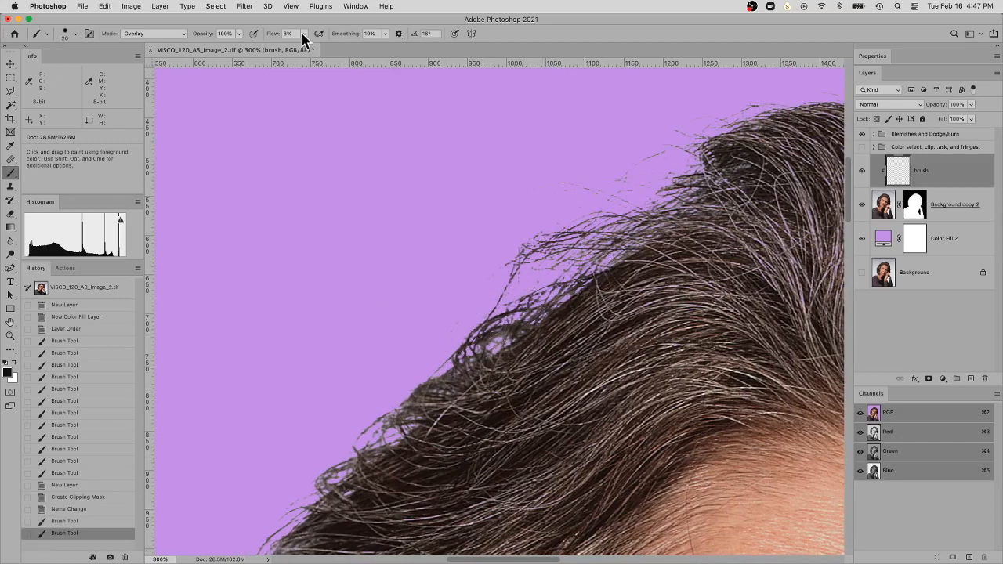
Lower the brush flow to 5% and paint black in Overlay mode over the light strands along the hair's upper edge and crown
text(5)
key(Return)
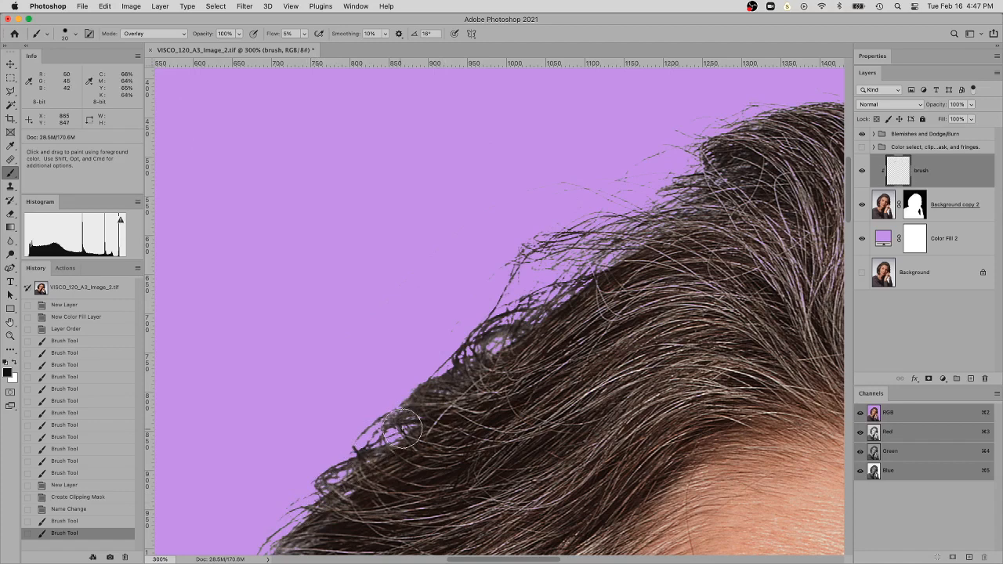
mouse_move(622, 246)
mouse_down()
mouse_move(582, 252)
mouse_move(533, 283)
mouse_up()
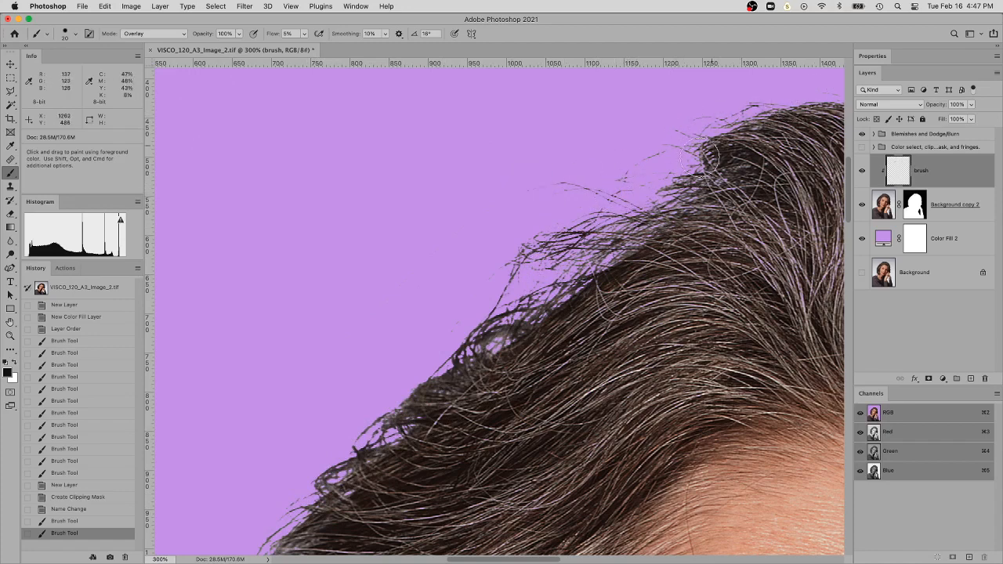
drag(499, 353, 431, 411)
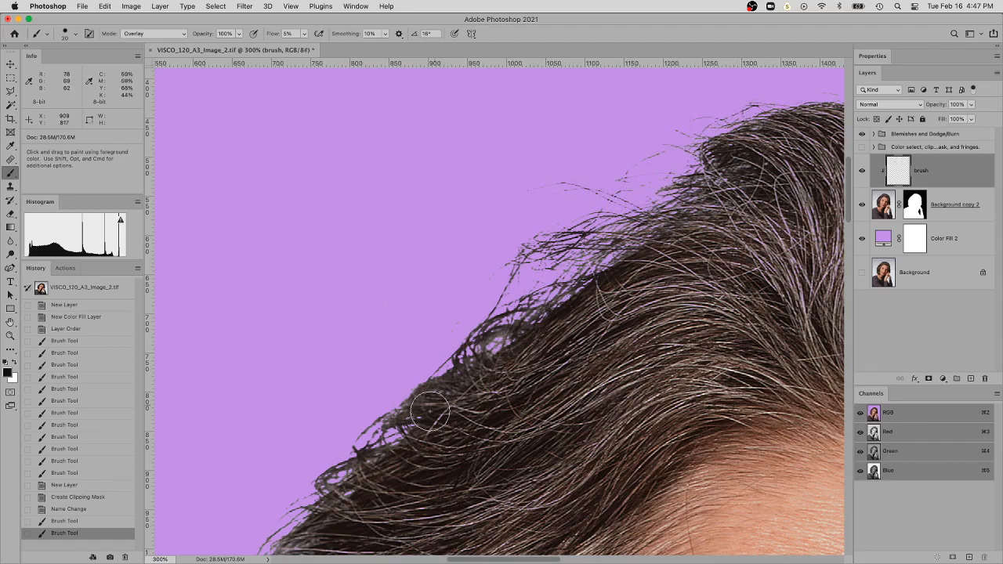
mouse_move(676, 293)
mouse_down()
mouse_move(644, 290)
mouse_move(358, 381)
mouse_up()
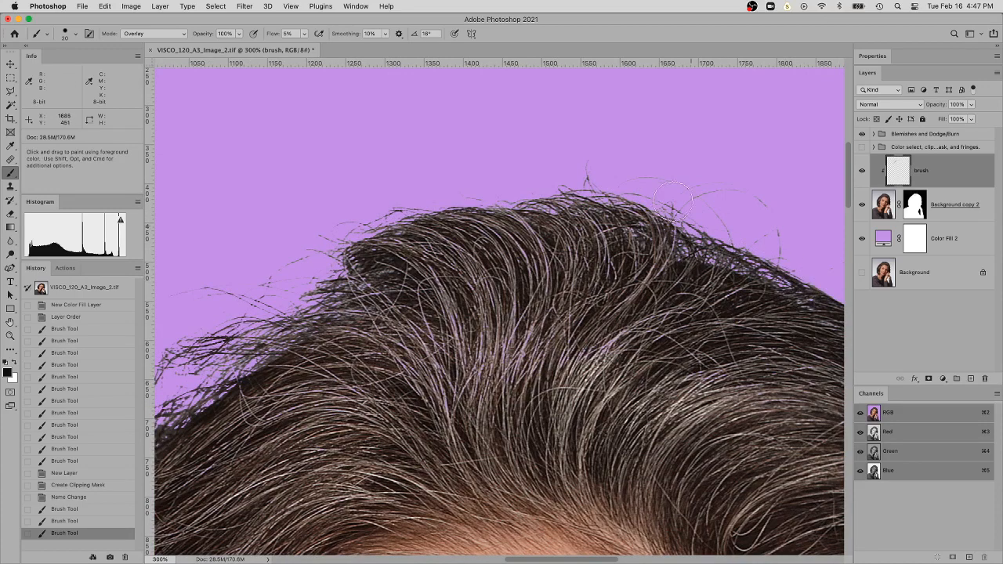
click(780, 252)
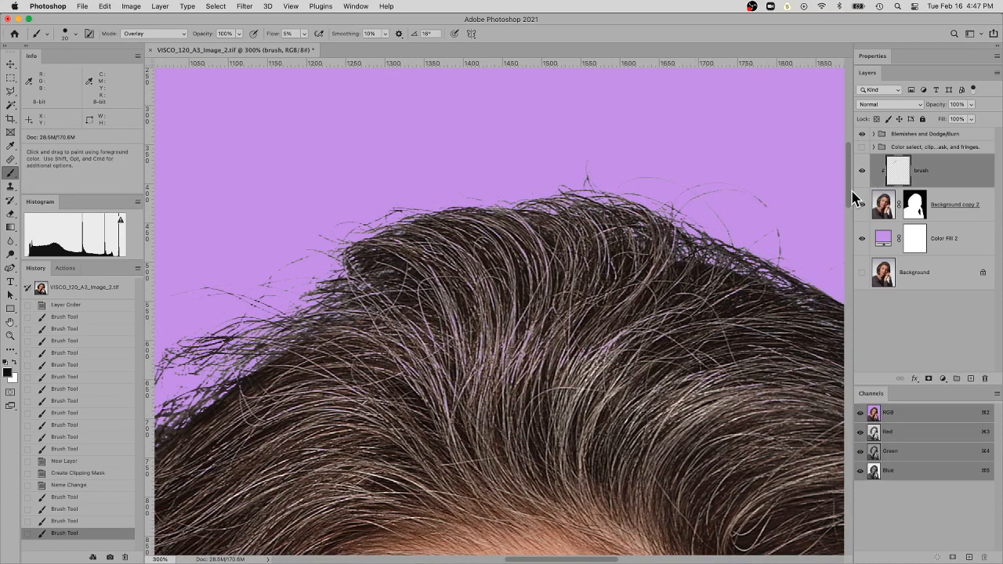
Add a new empty layer above the brush layer and clip it to the masked portrait layer
key(super+0)
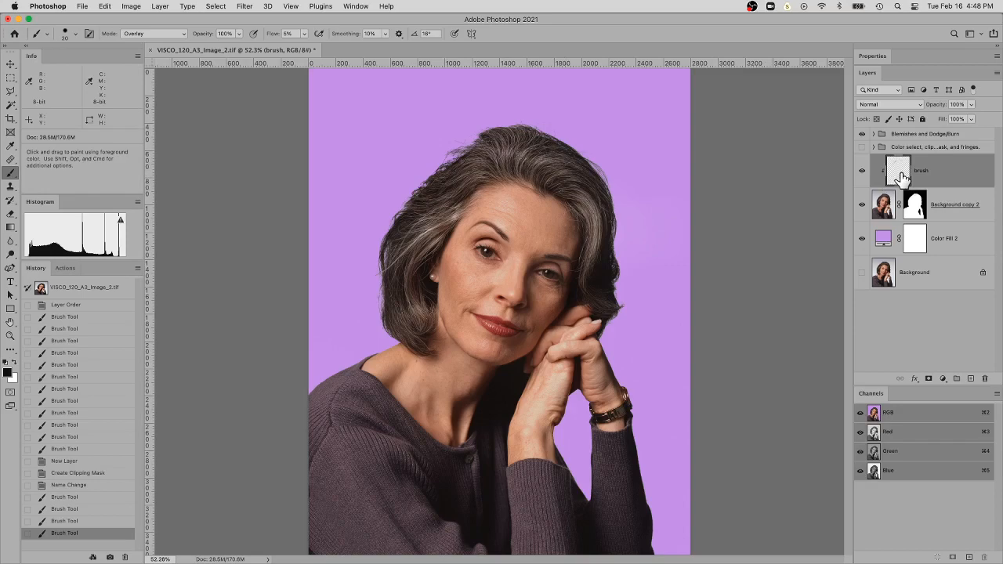
super+click(481, 159)
super+click(475, 153)
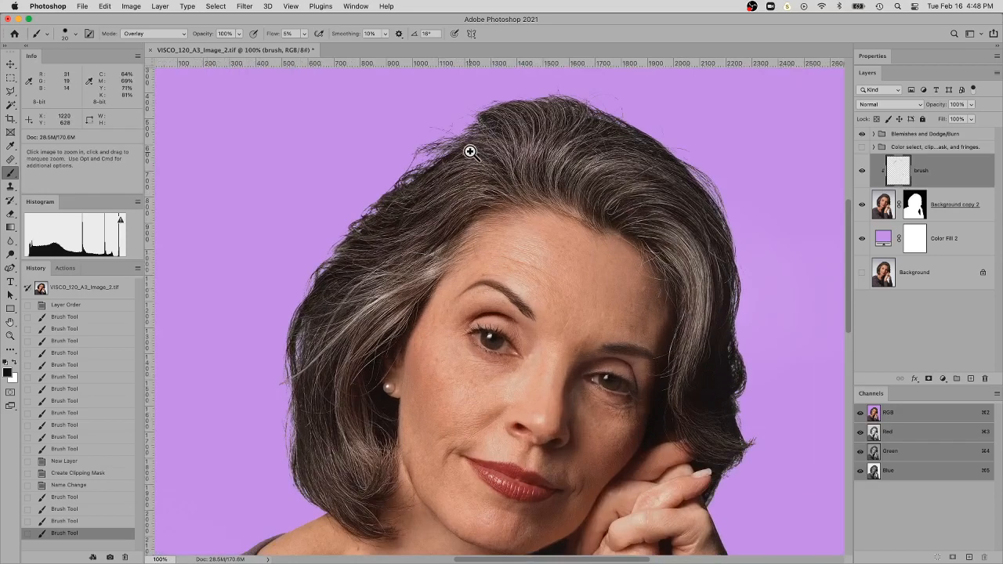
super+click(470, 151)
drag(460, 148, 441, 238)
drag(569, 217, 465, 227)
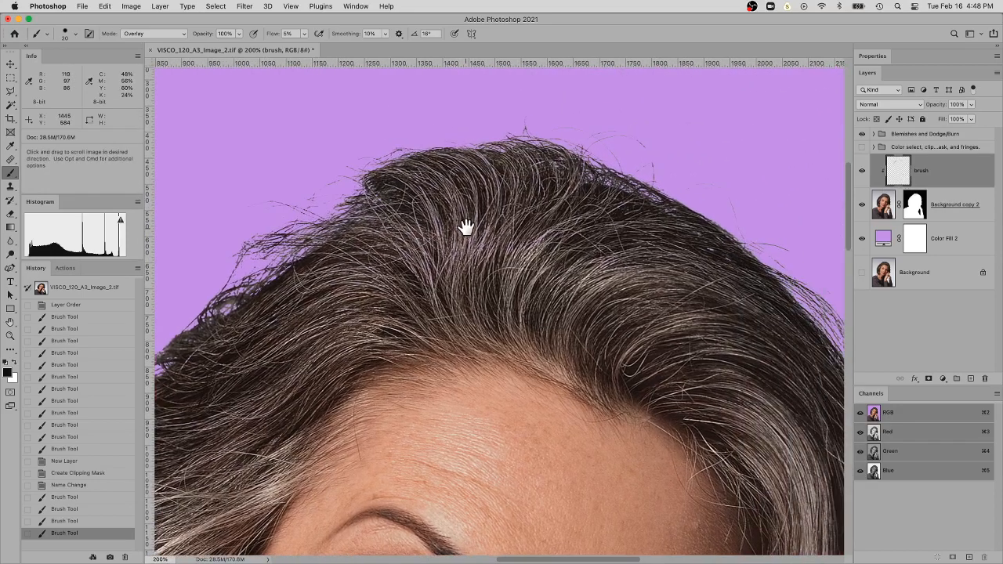
click(970, 380)
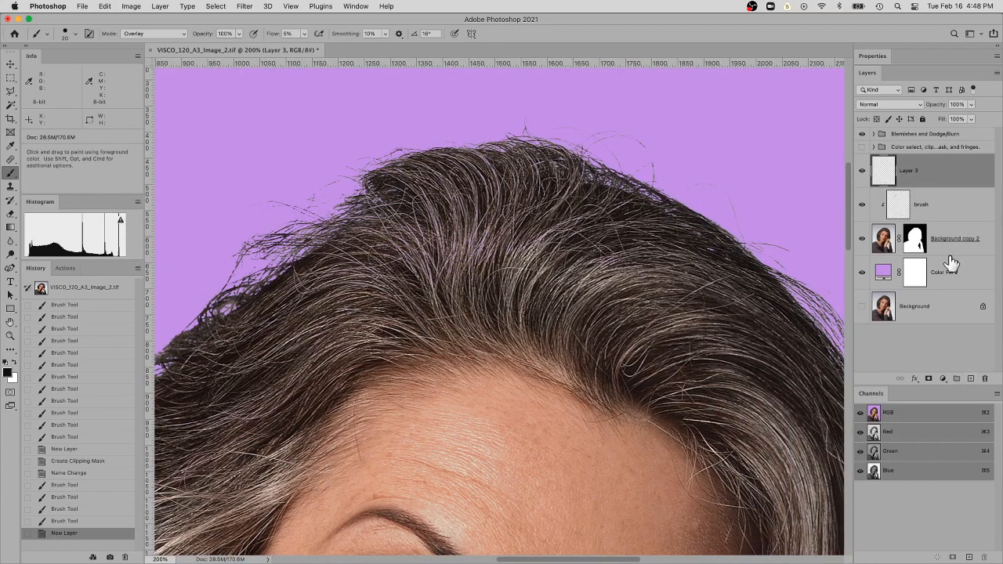
alt+click(923, 183)
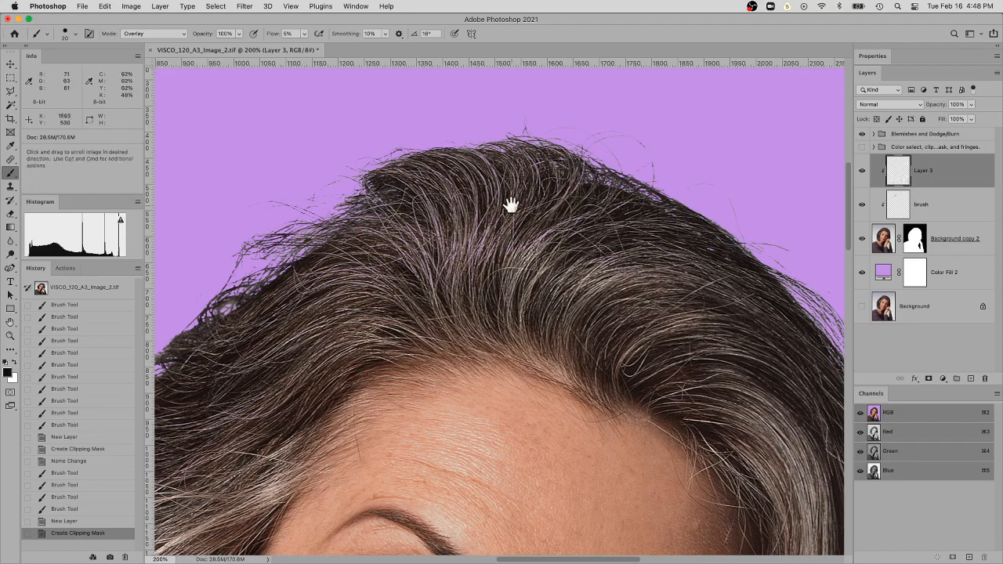
Switch to the Clone Stamp tool and check that its sampling covers Current & Below
drag(470, 211, 595, 232)
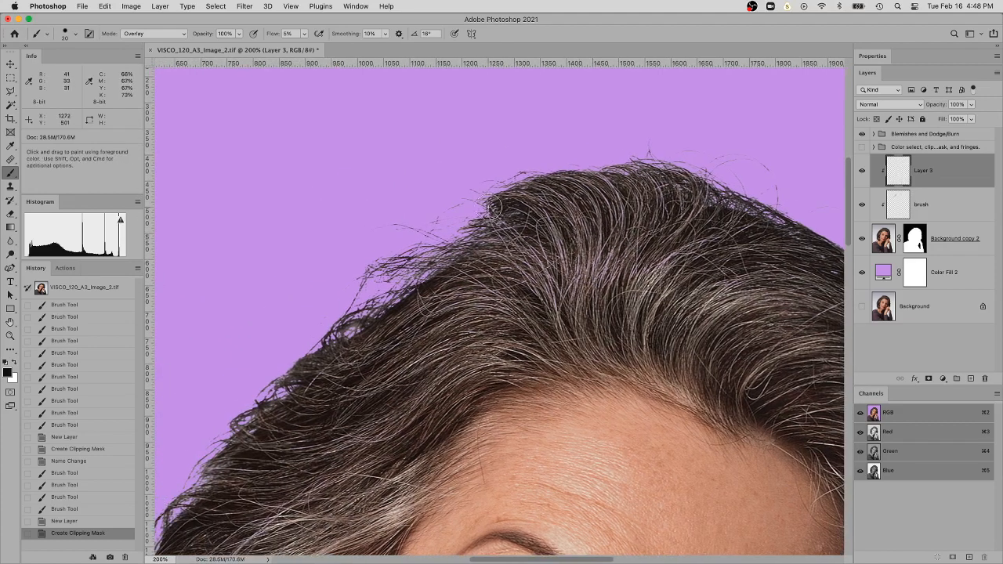
click(11, 188)
click(11, 187)
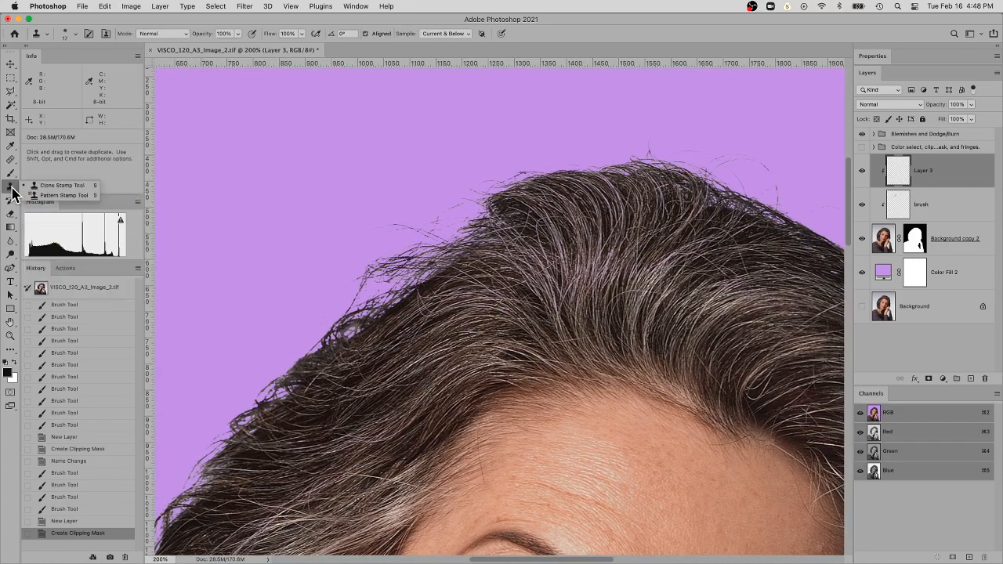
click(47, 185)
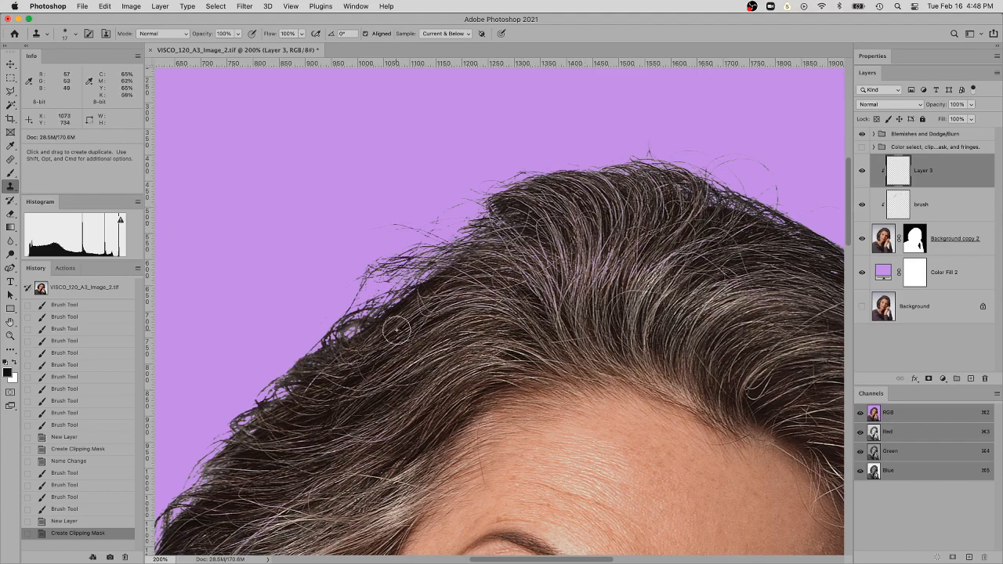
drag(428, 305, 473, 262)
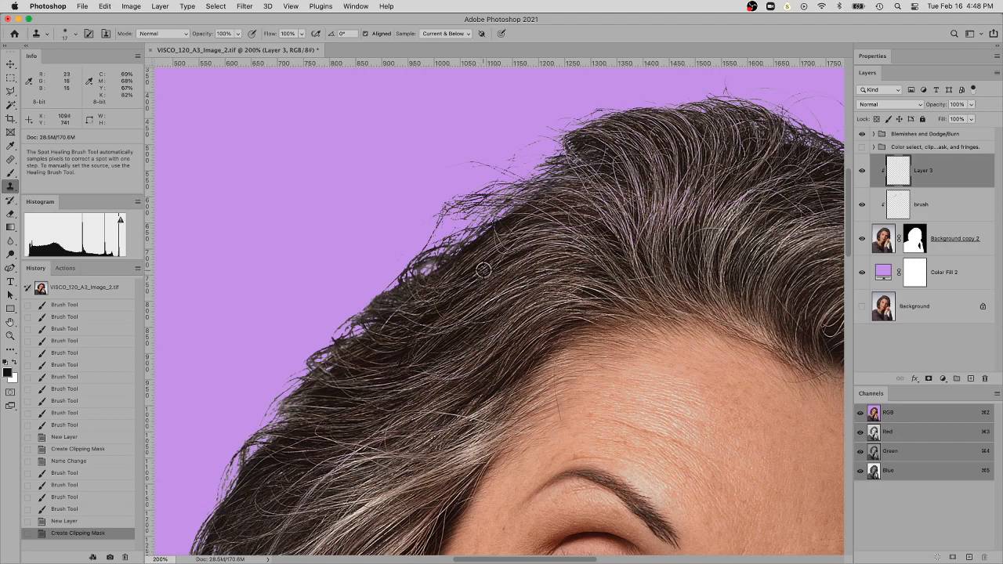
click(456, 35)
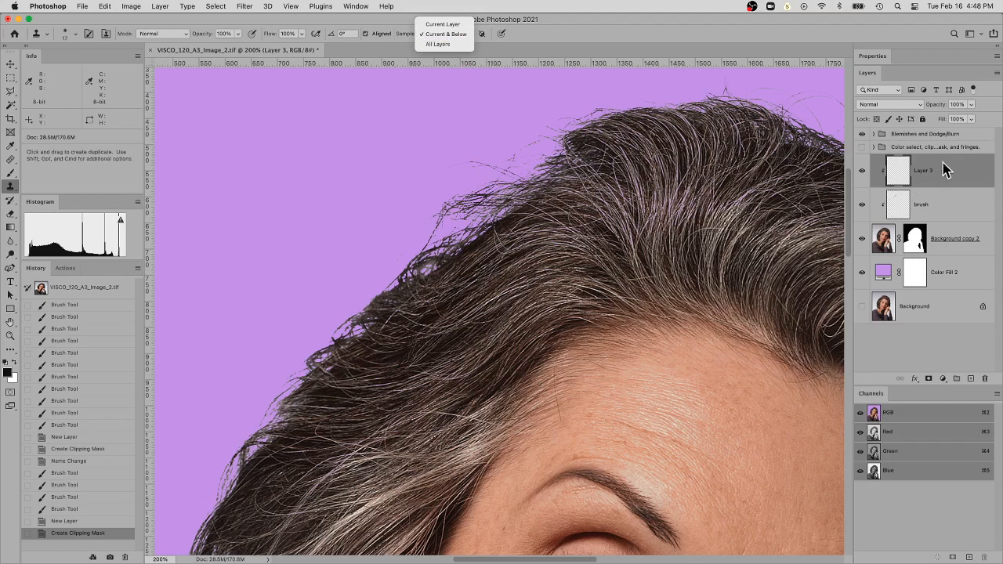
click(483, 267)
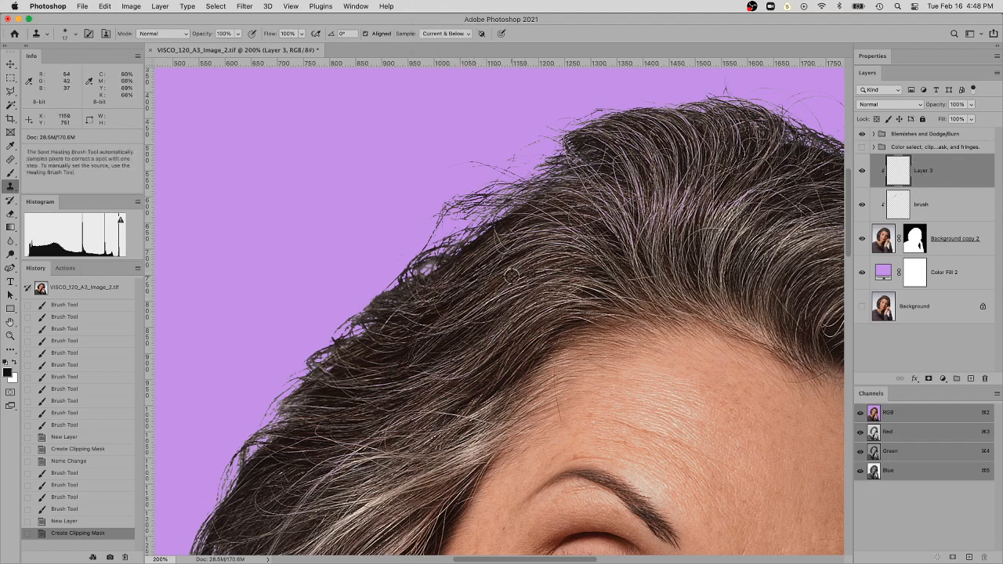
Try cloning sampled dark hair onto the light hair edge at 100% flow, compare it using undo and redo, and remove it
alt+click(488, 266)
mouse_move(521, 209)
mouse_down()
mouse_move(491, 219)
mouse_move(556, 186)
mouse_move(519, 189)
mouse_move(505, 215)
mouse_move(482, 231)
mouse_move(474, 224)
mouse_move(486, 221)
mouse_move(478, 235)
mouse_up()
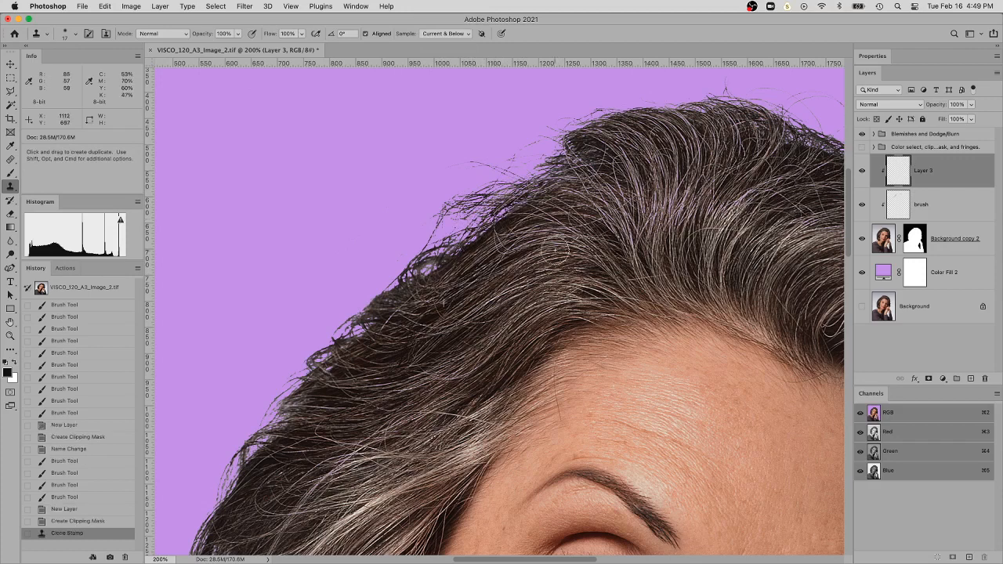
key(super+z)
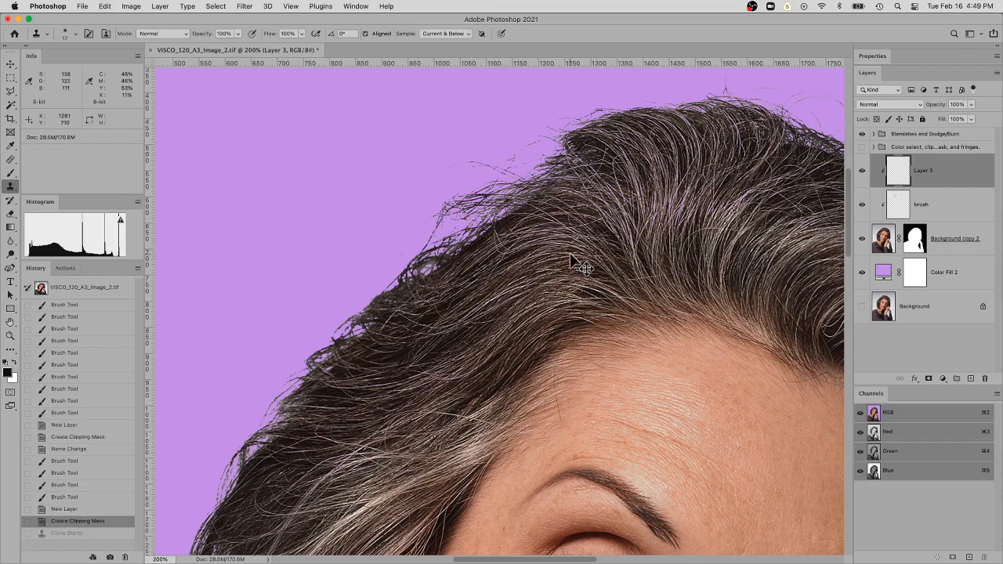
key(super+z)
key(super+z)
key(super+shift+z)
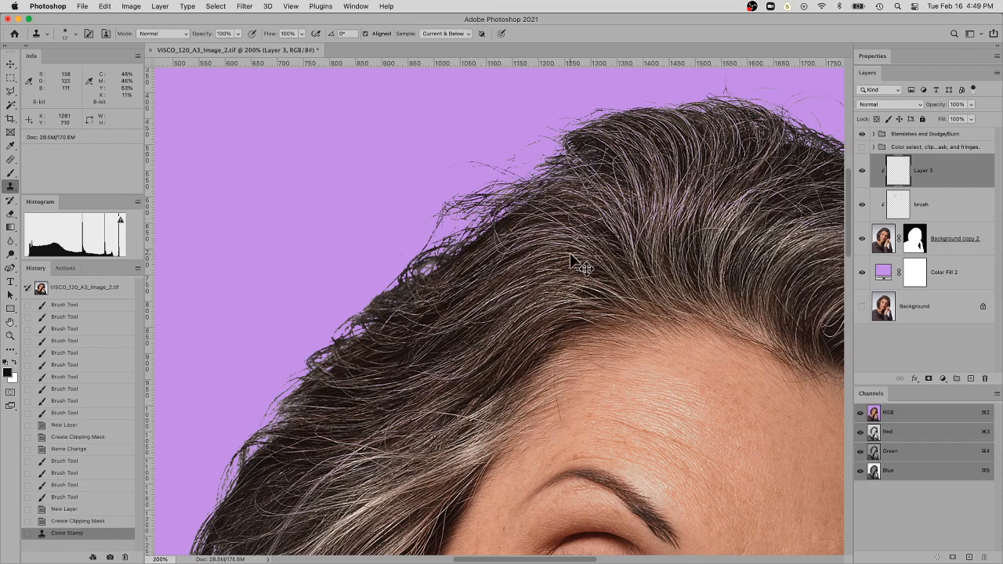
key(super+z)
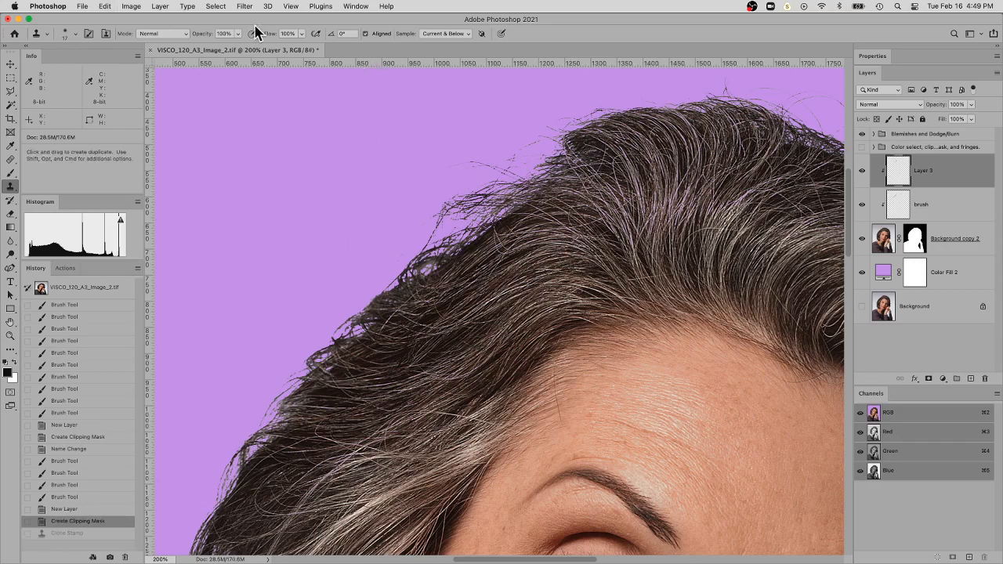
Set the Clone Stamp flow to 25% and clone sampled dark hair over the light fringes along the upper hair edge
click(301, 35)
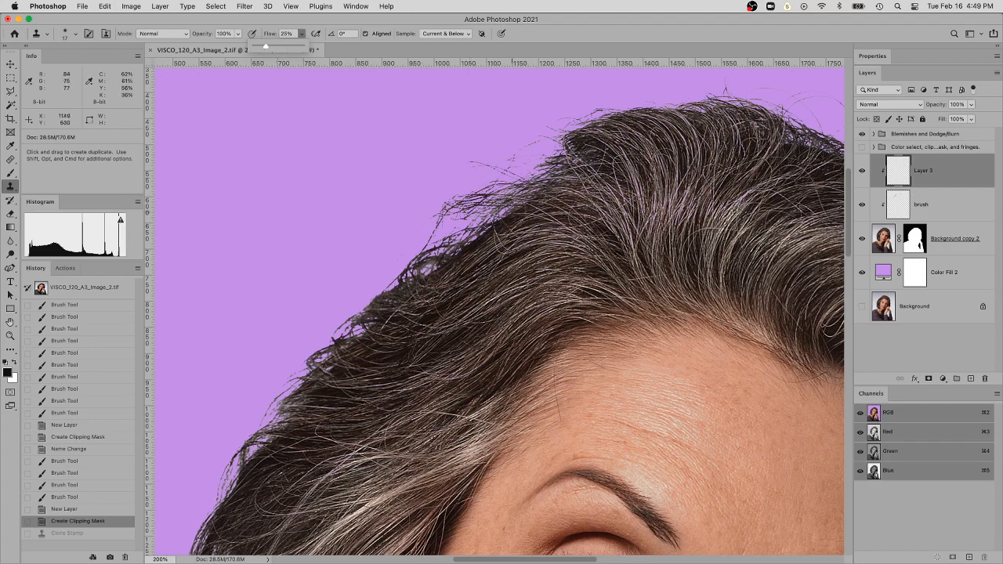
click(512, 212)
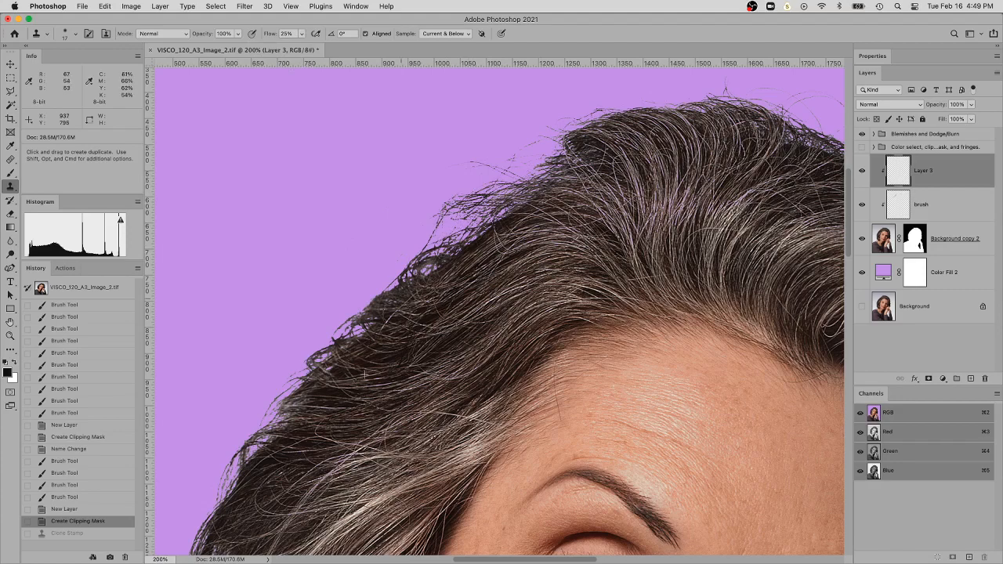
drag(402, 298, 419, 271)
drag(503, 284, 560, 227)
mouse_move(423, 234)
mouse_down()
mouse_move(494, 243)
mouse_move(418, 272)
mouse_move(424, 256)
mouse_move(403, 263)
mouse_move(406, 279)
mouse_move(444, 275)
mouse_move(404, 294)
mouse_move(407, 283)
mouse_move(388, 278)
mouse_move(408, 263)
mouse_move(462, 271)
mouse_up()
drag(470, 288, 554, 233)
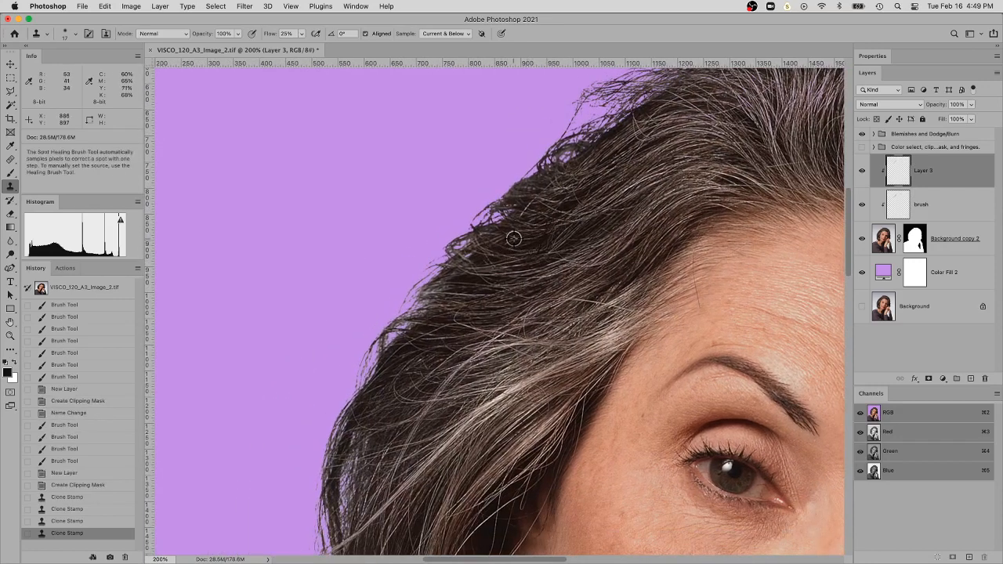
Resample dark hair and clone it over the light fringes farther down the hair's outer edge and near the crown
alt+click(514, 238)
drag(455, 246, 418, 277)
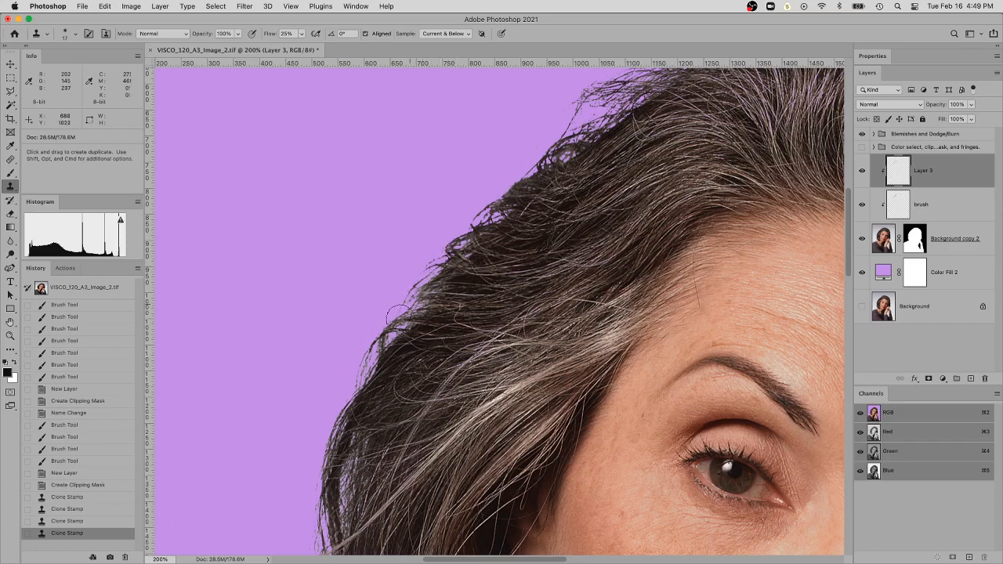
mouse_move(397, 312)
mouse_down()
mouse_move(419, 284)
mouse_move(350, 395)
mouse_move(383, 330)
mouse_move(424, 303)
mouse_move(438, 276)
mouse_up()
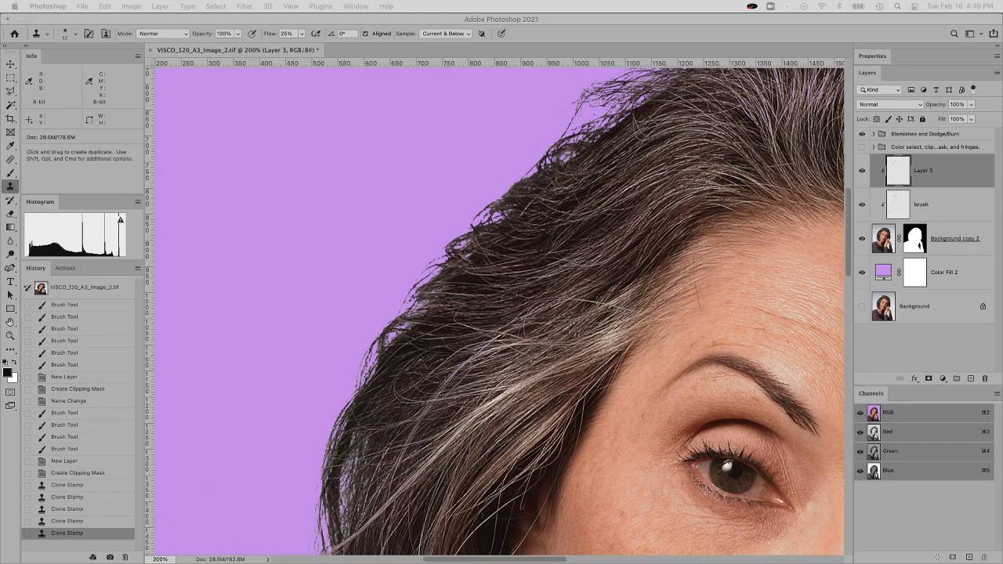
click(729, 210)
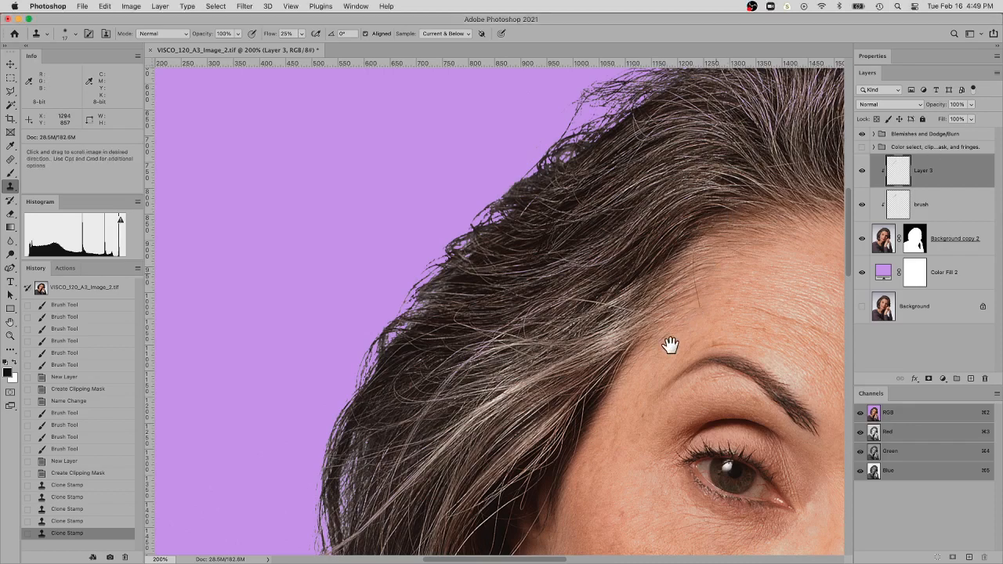
drag(662, 136, 511, 274)
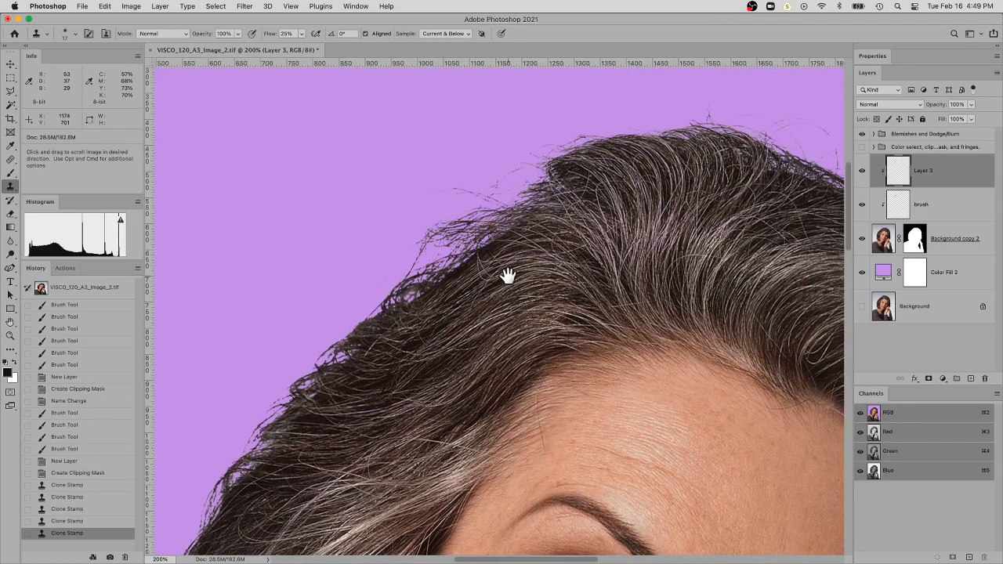
click(583, 141)
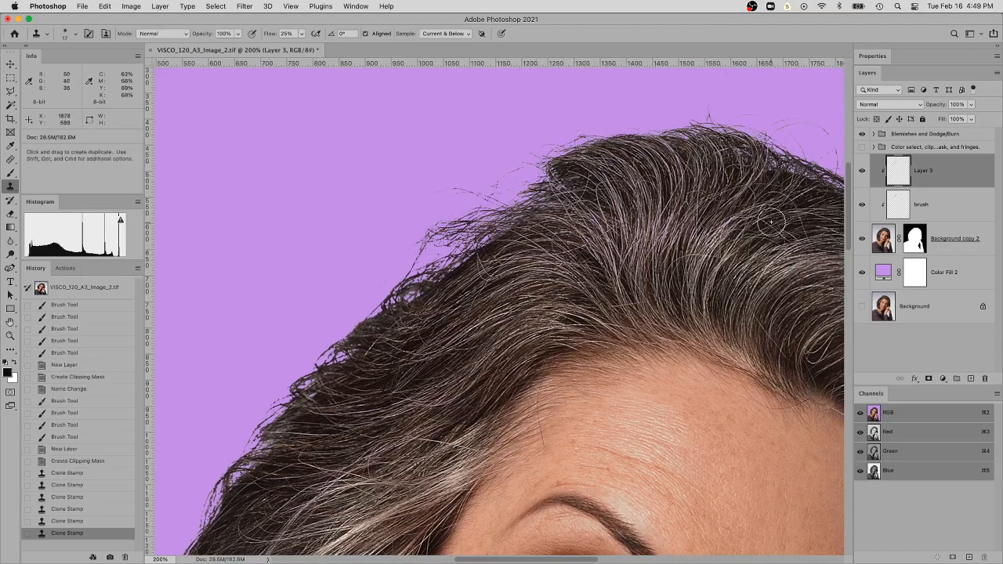
Clone dark hair over the light outer hair edge level with the earring, around the stray pale strand
key(super+minus)
key(super+minus)
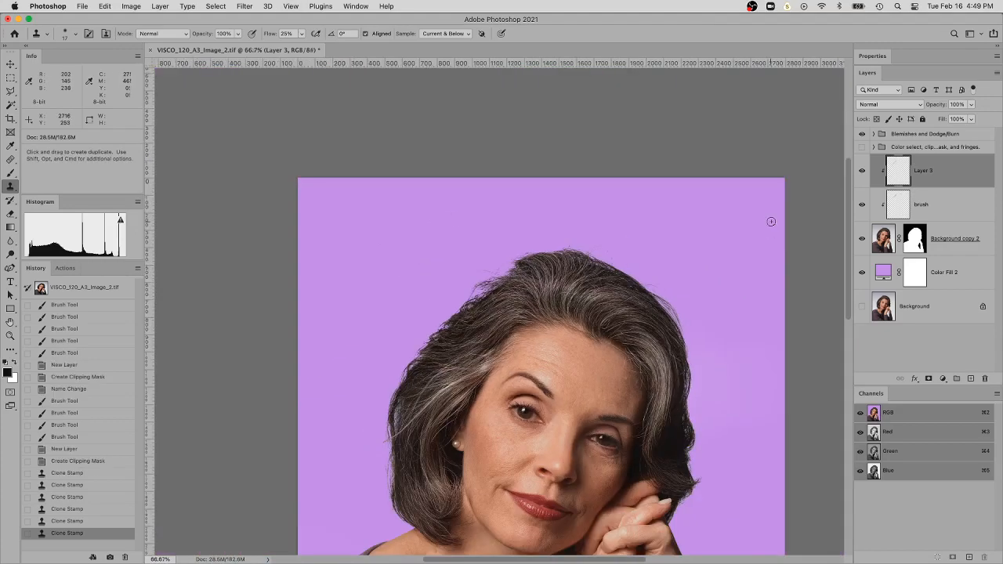
drag(643, 336, 651, 214)
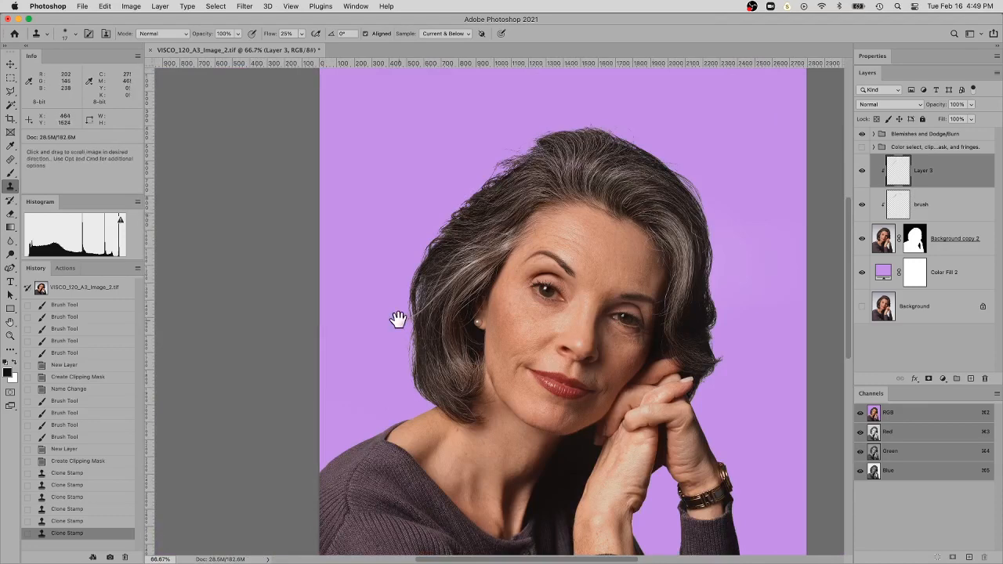
scroll(415, 311, up, 4)
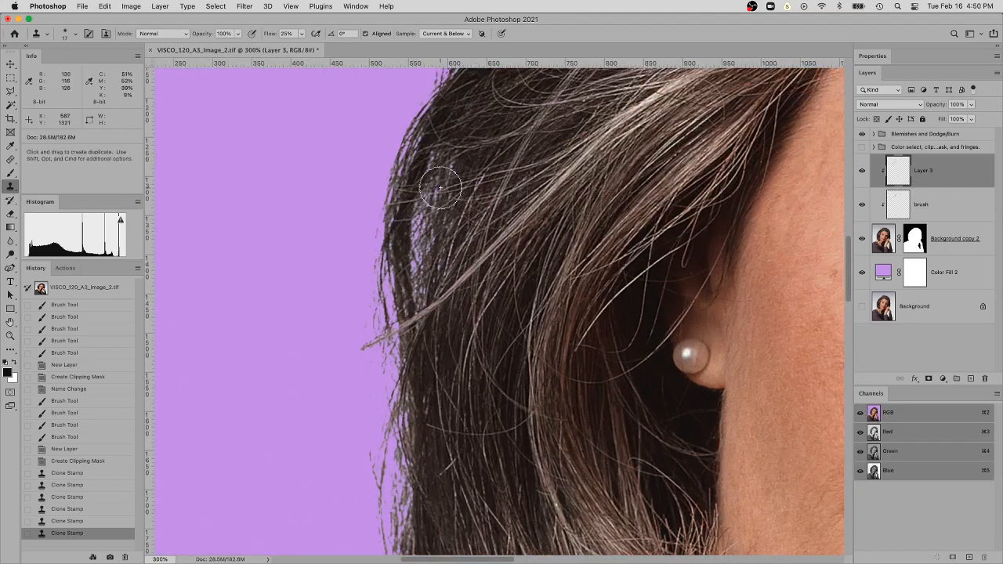
alt+click(475, 157)
mouse_move(413, 165)
mouse_down()
mouse_move(395, 190)
mouse_move(372, 264)
mouse_up()
mouse_move(382, 308)
mouse_down()
mouse_move(400, 227)
mouse_move(384, 292)
mouse_move(380, 402)
mouse_move(393, 352)
mouse_move(396, 403)
mouse_move(391, 365)
mouse_up()
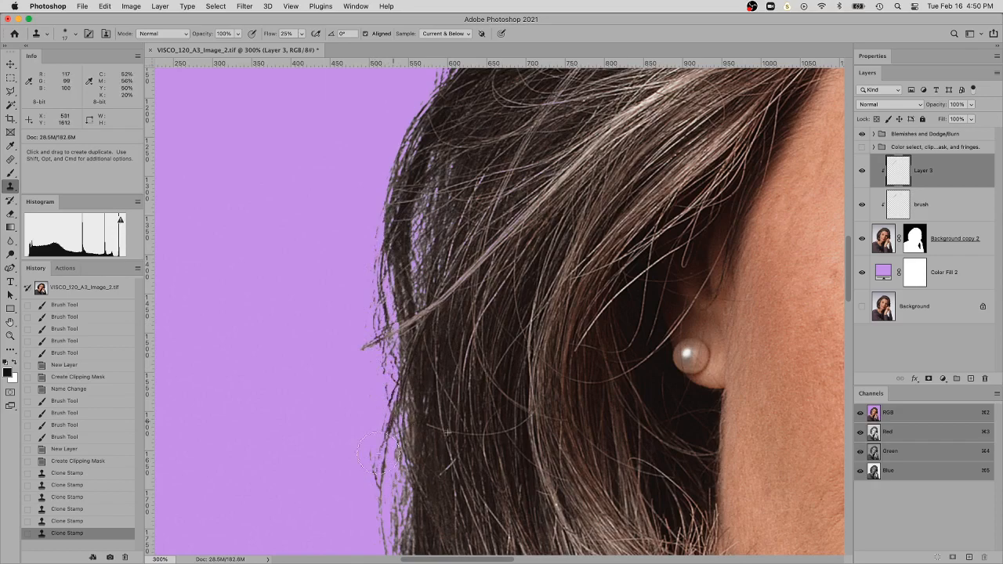
drag(384, 432, 394, 456)
Make Background copy 2 the active layer and clone dark hair over the light outer edge below the stray pale strand
drag(472, 365, 576, 203)
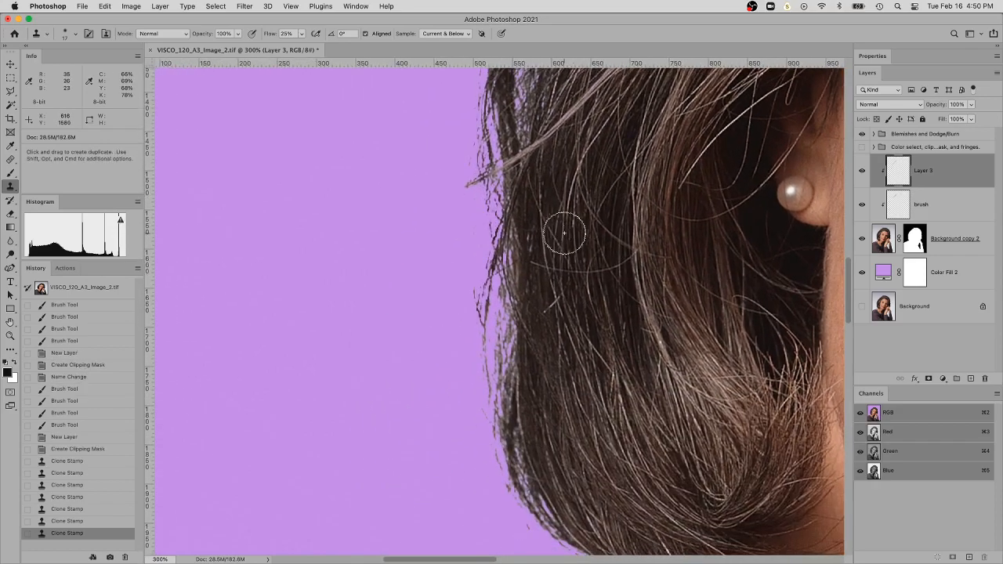
super+click(584, 276)
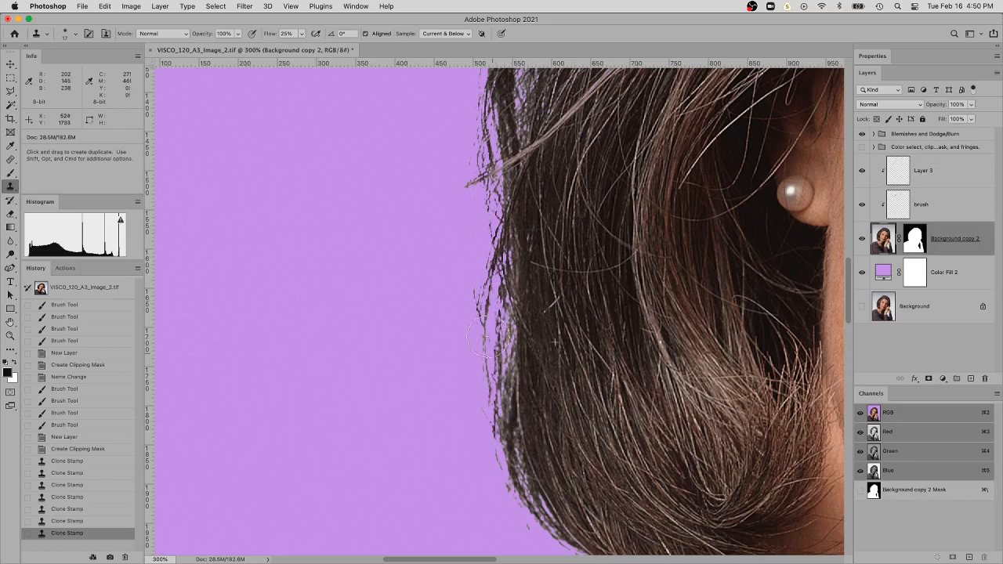
mouse_move(486, 315)
mouse_down()
mouse_move(506, 260)
mouse_move(533, 280)
mouse_up()
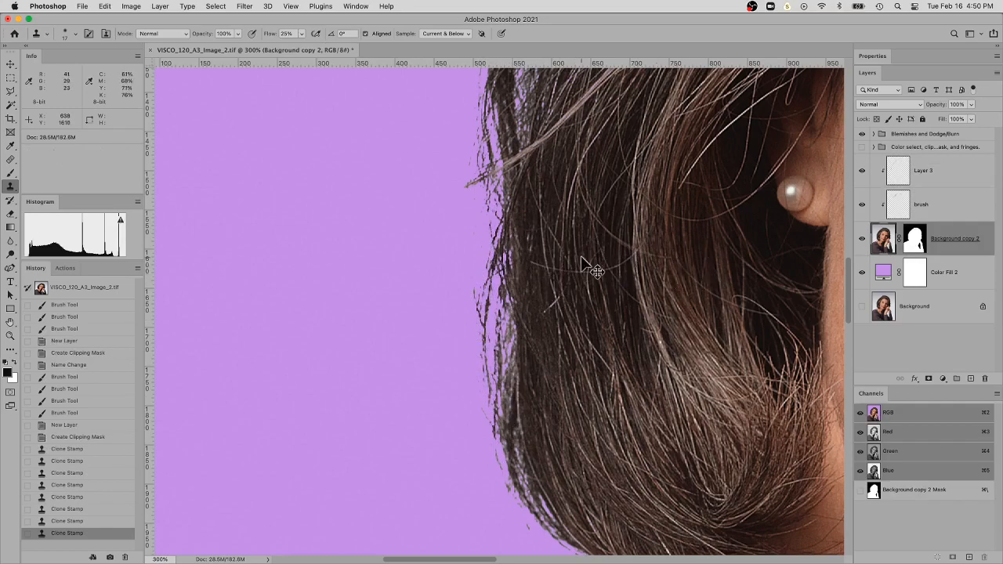
Compare the whole hair edge before and after the fringe cleanup by switching between the earliest listed and latest history states
key(super+1)
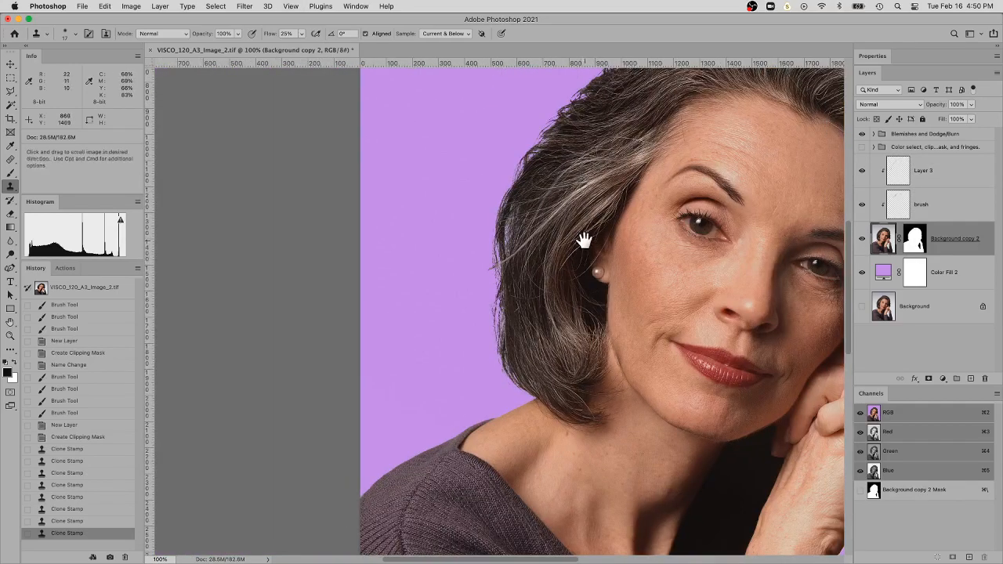
drag(583, 240, 528, 335)
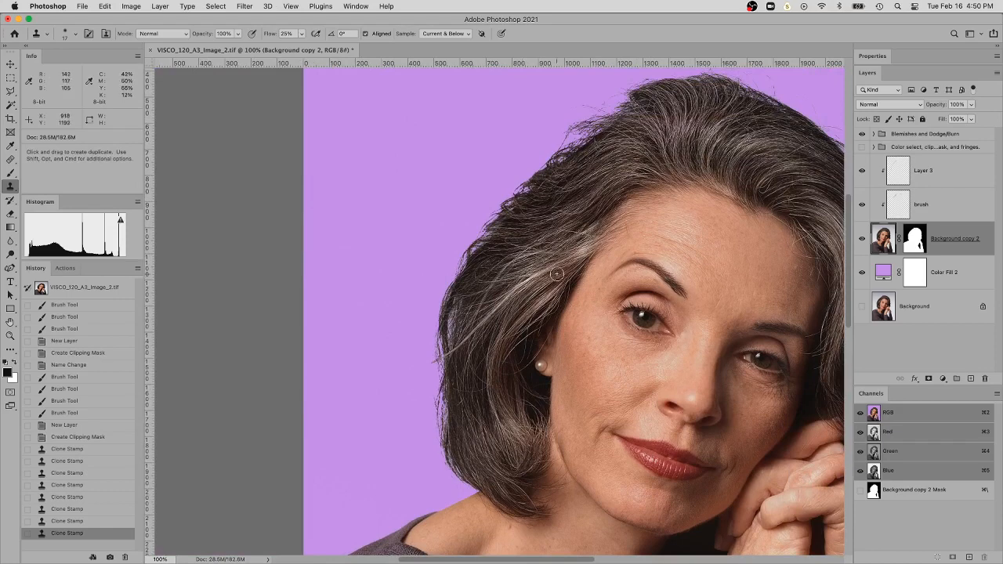
drag(698, 208, 544, 215)
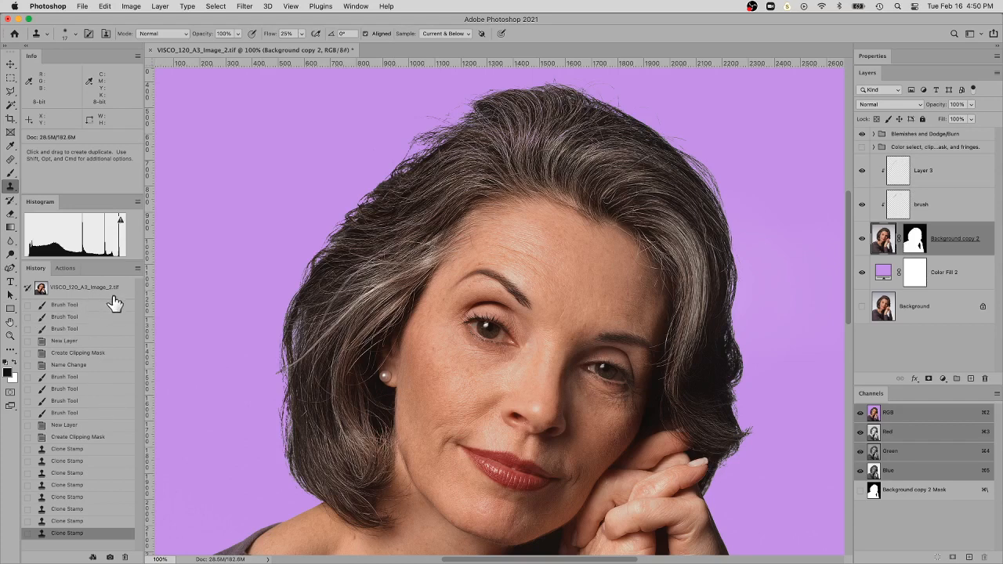
click(65, 305)
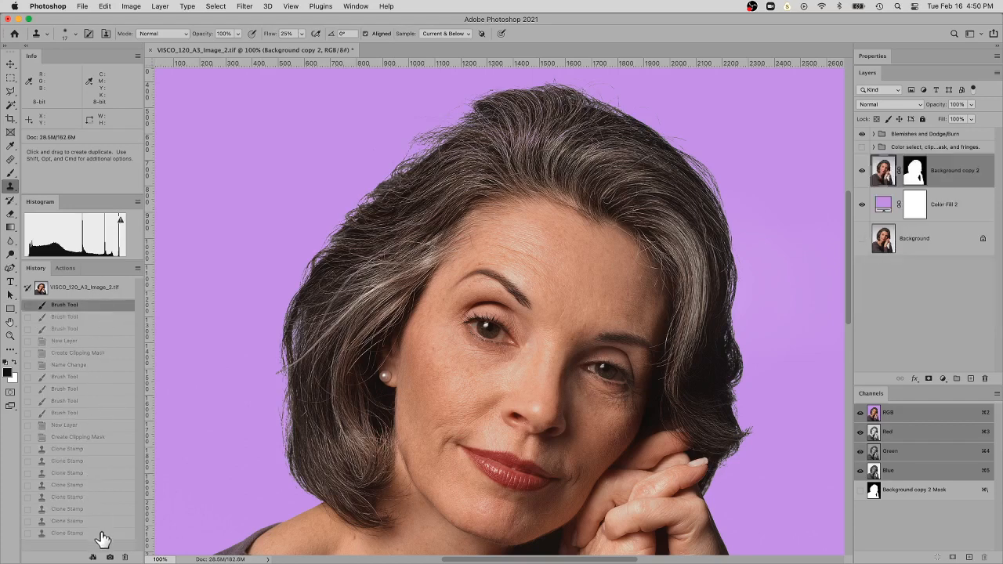
click(67, 533)
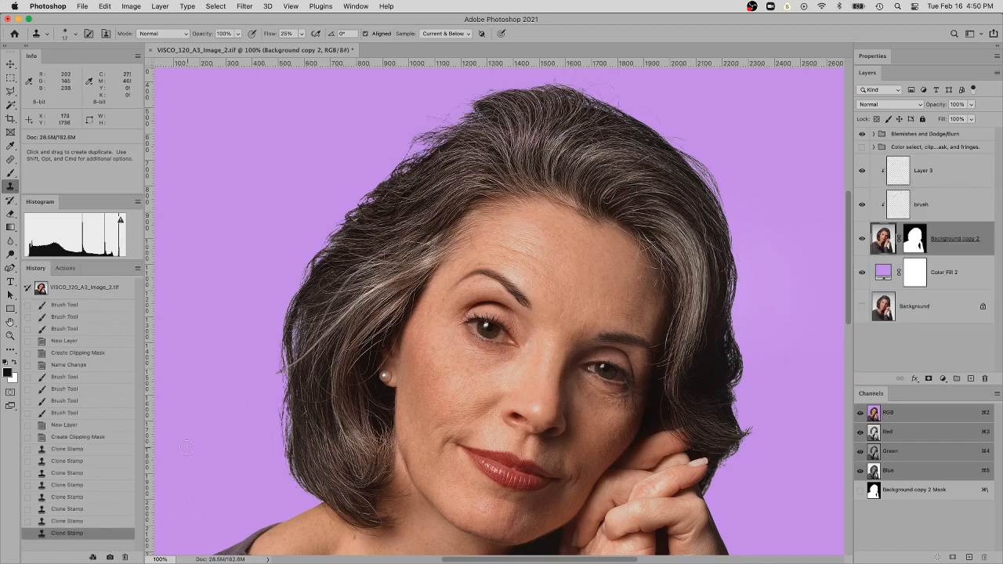
click(64, 305)
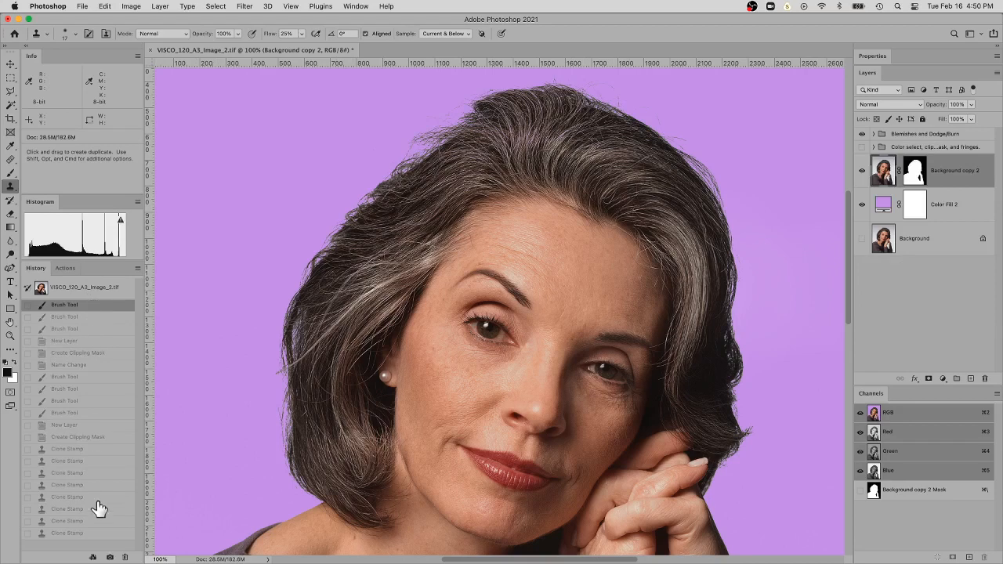
click(100, 537)
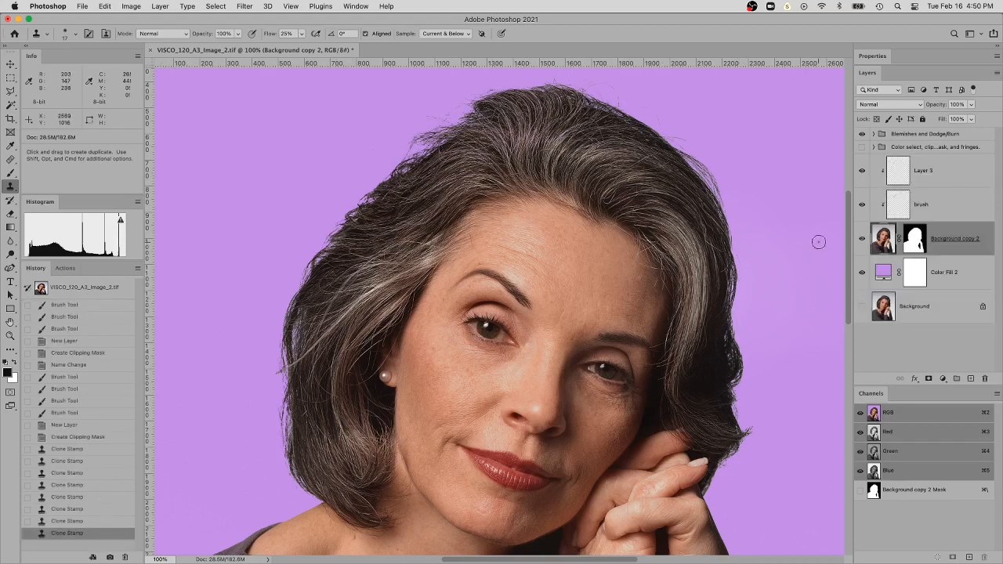
Rename the clipped Layer 3 above the brush layer as Clone
click(937, 175)
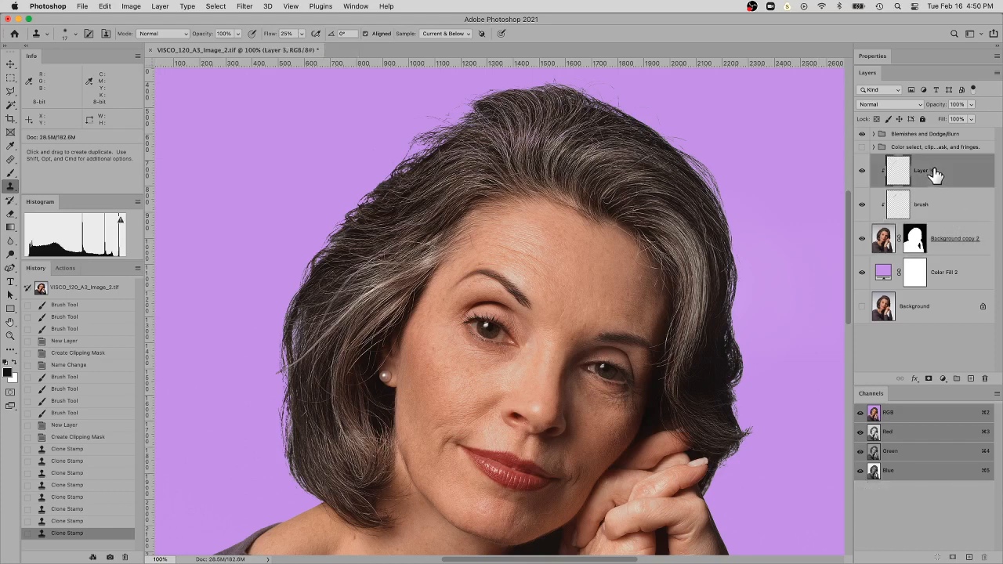
click(914, 245)
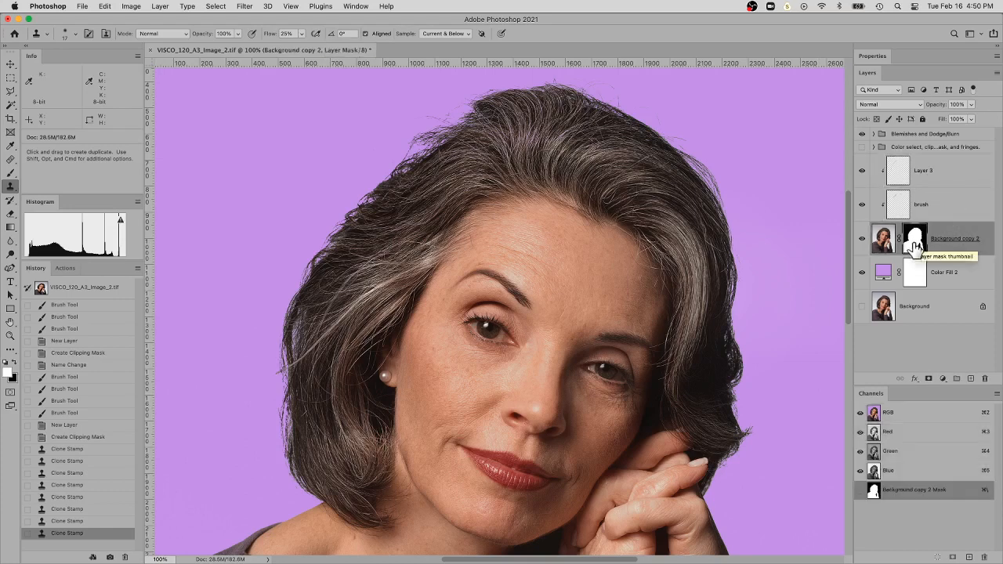
click(927, 175)
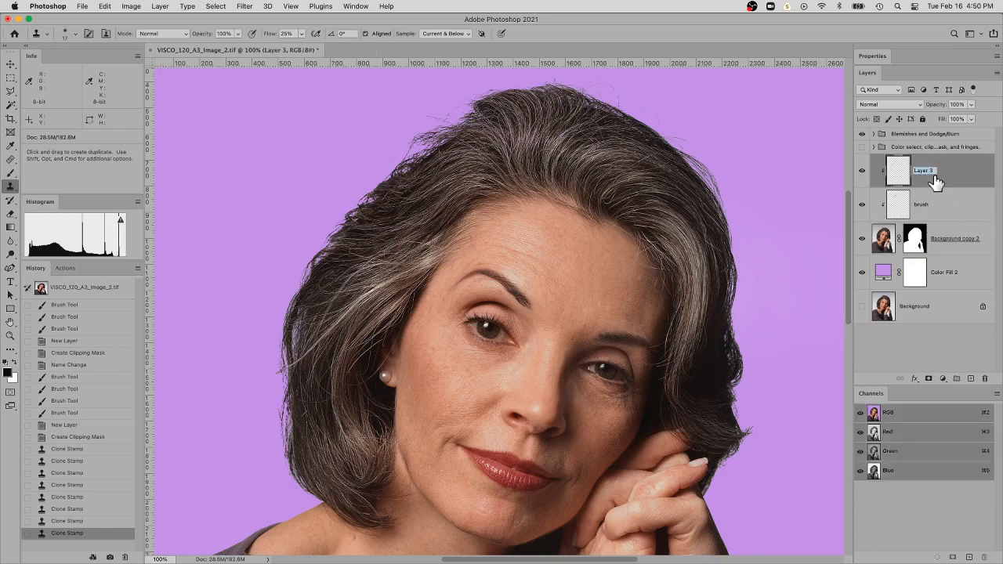
key(Return)
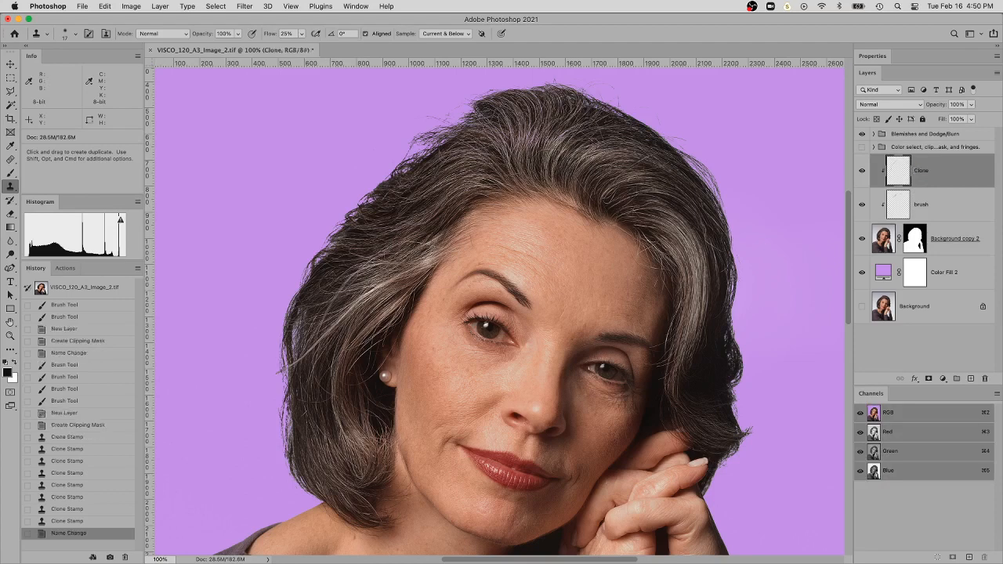
Make the layer mask of Background copy 2 active and choose the Blur tool for the upper hair edge
click(917, 239)
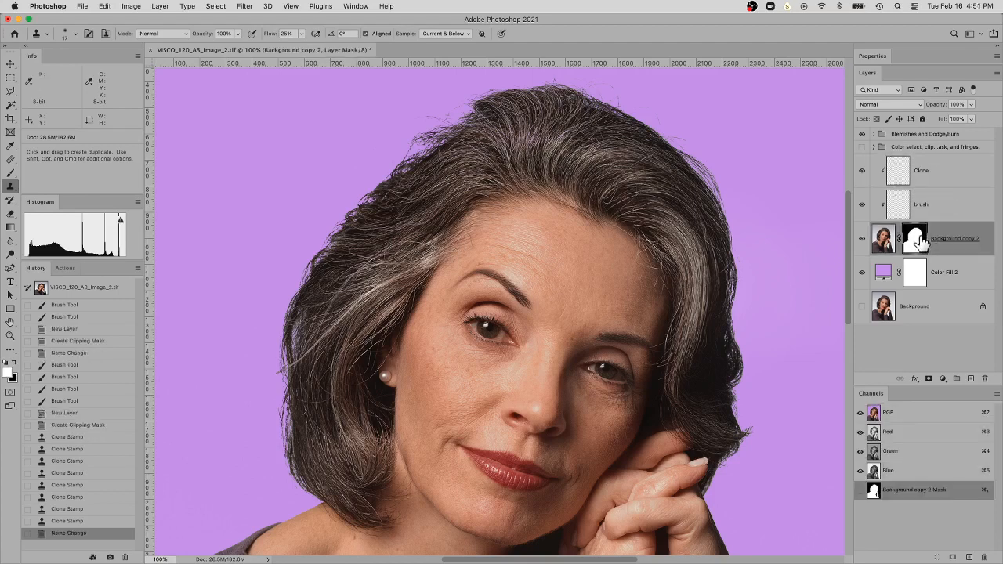
super+click(461, 156)
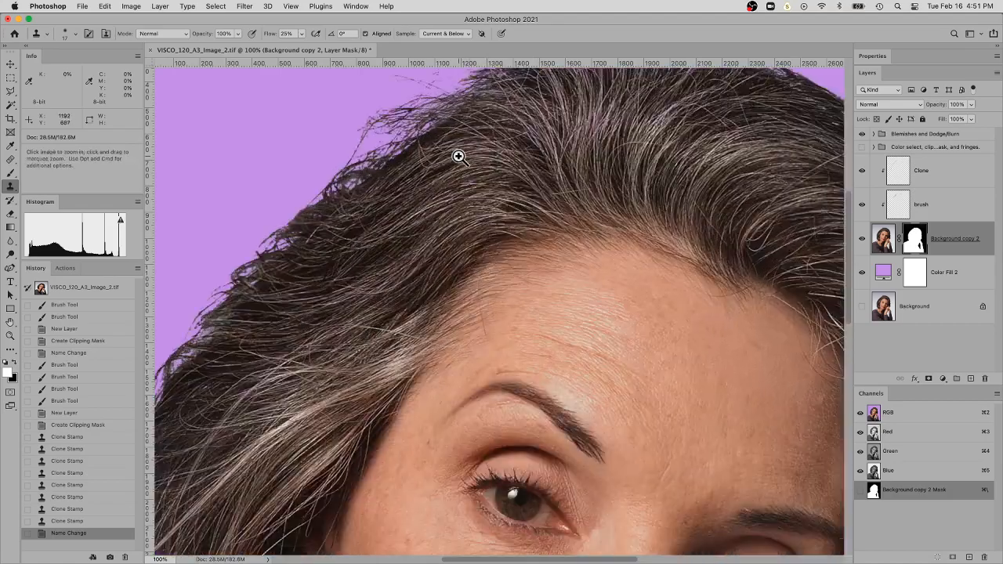
super+click(461, 154)
drag(461, 153, 479, 273)
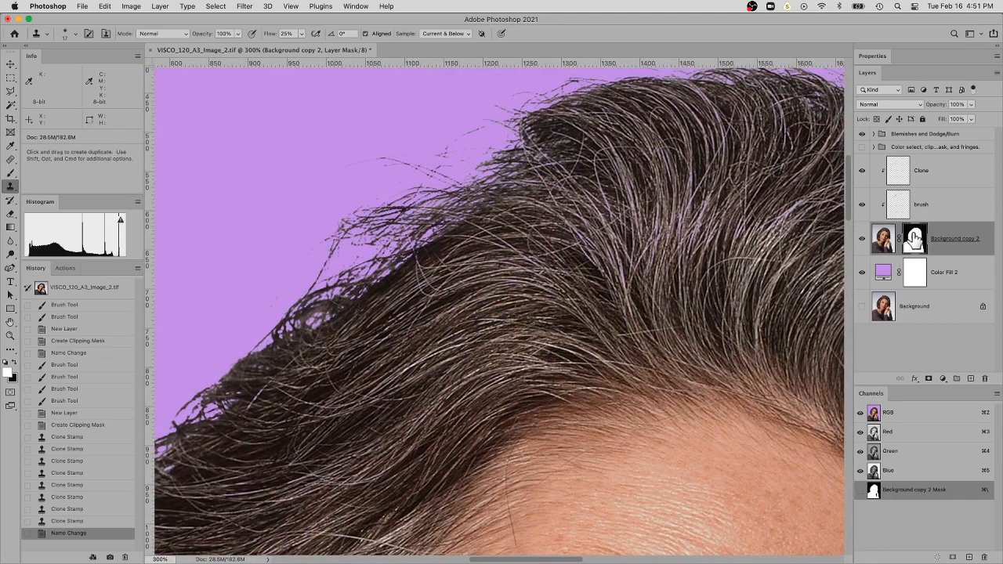
click(13, 243)
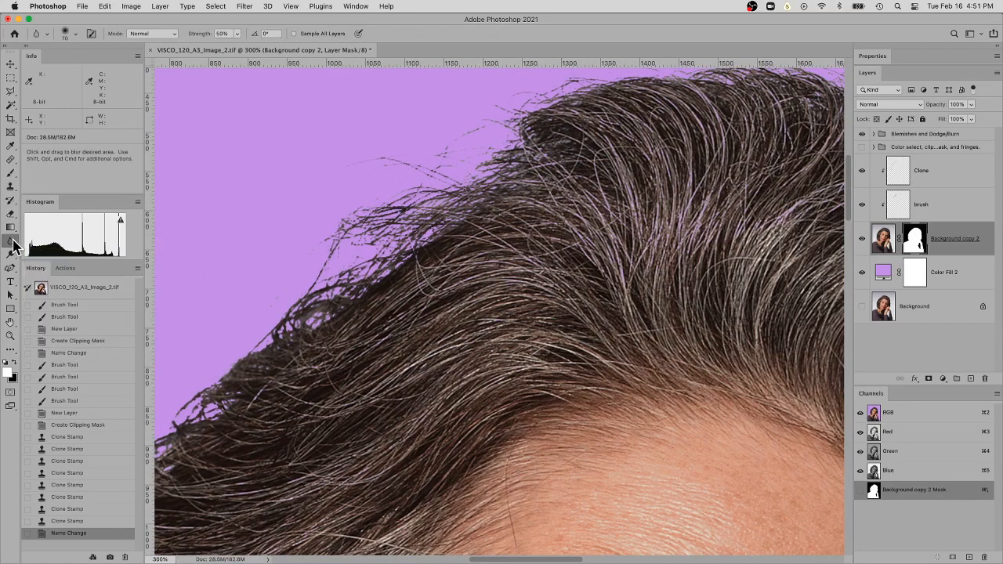
click(14, 243)
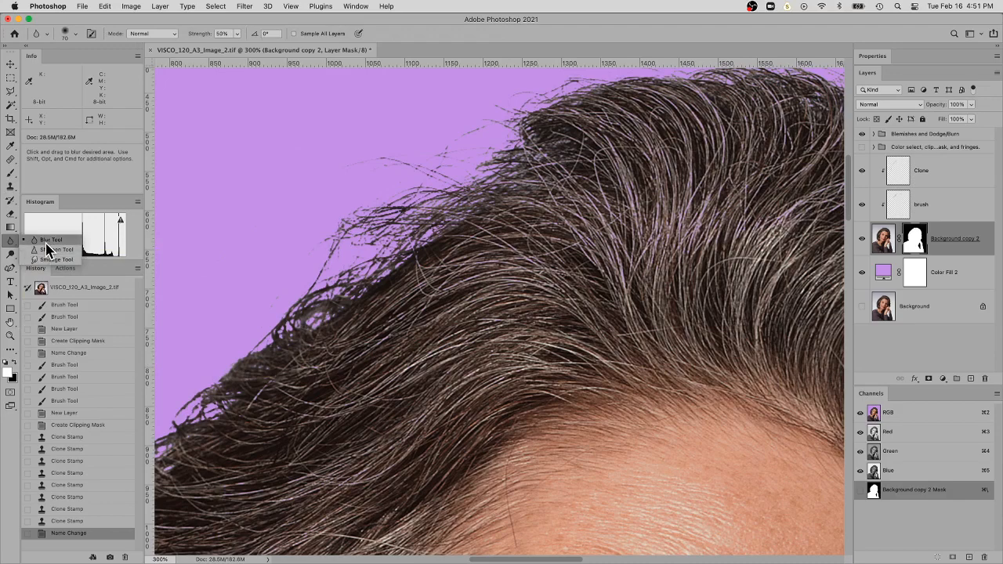
click(48, 241)
Try blurring the mask over the stray strands near the crown at 50% strength and again at 100%, undoing each stroke
key(space)
drag(333, 208, 607, 108)
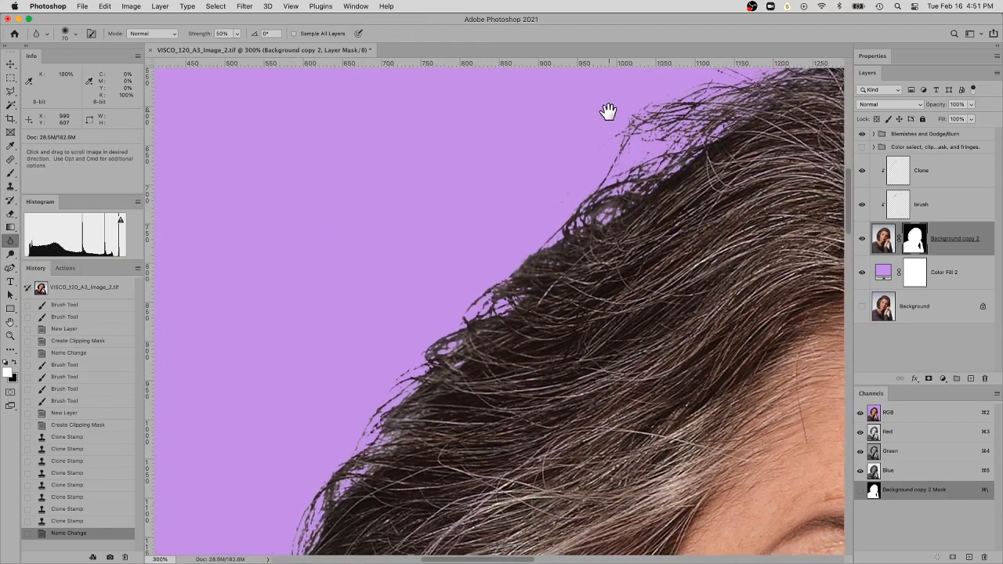
key(space)
mouse_move(617, 145)
mouse_down()
mouse_move(410, 274)
mouse_move(447, 222)
mouse_up()
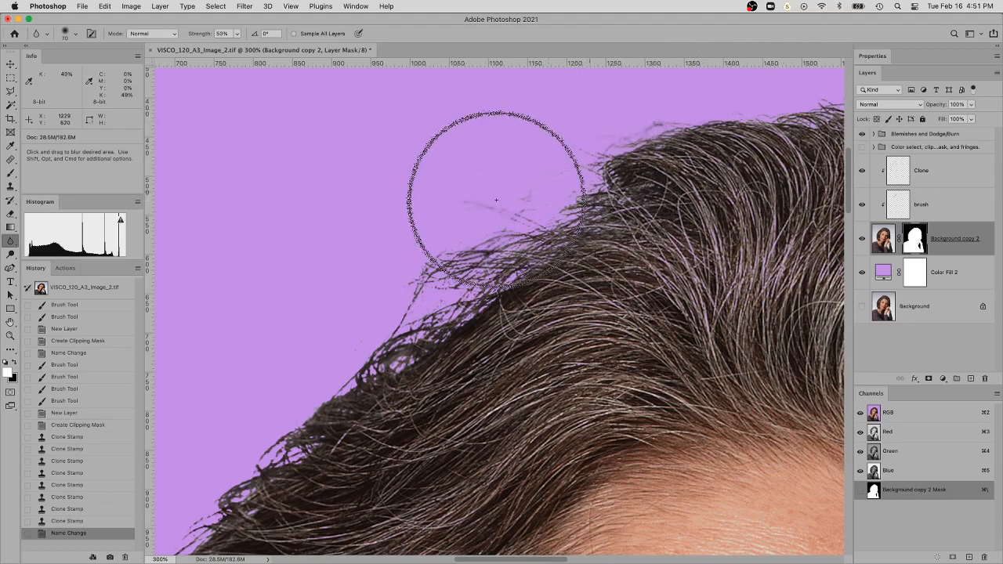
drag(496, 200, 495, 202)
key(super+z)
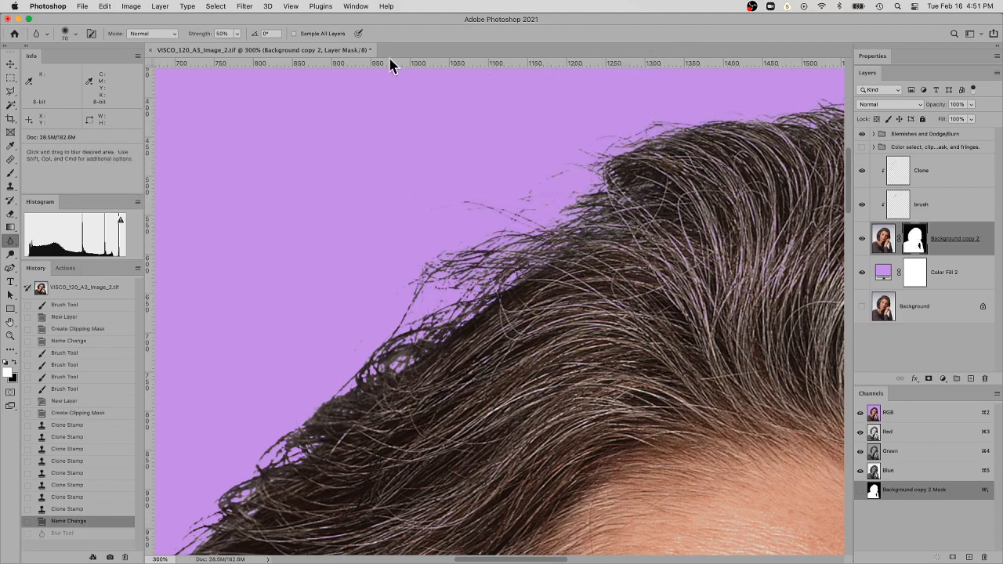
click(238, 36)
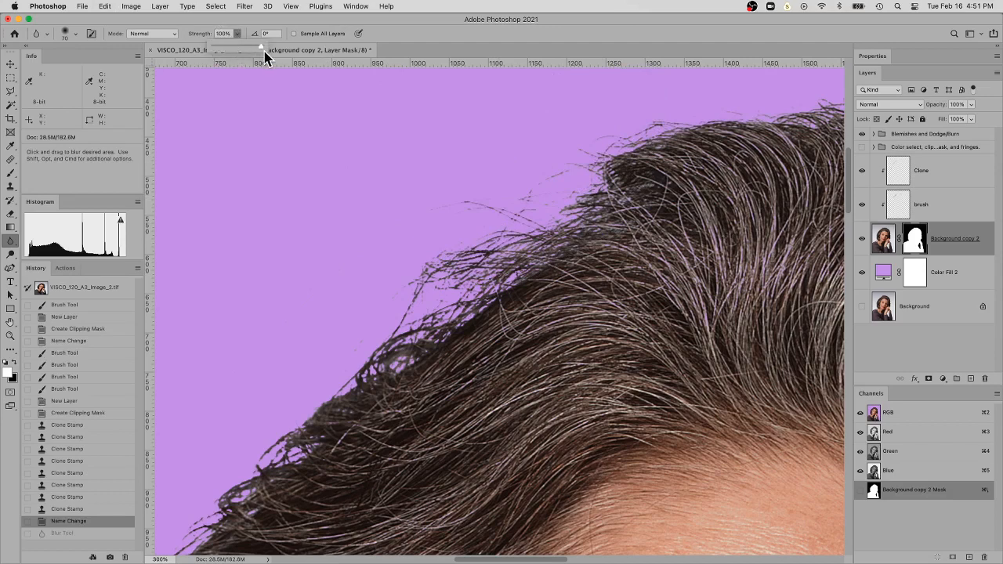
mouse_move(537, 174)
mouse_down()
mouse_move(470, 215)
mouse_move(534, 222)
mouse_move(462, 204)
mouse_move(454, 172)
mouse_move(487, 200)
mouse_up()
key(super+z)
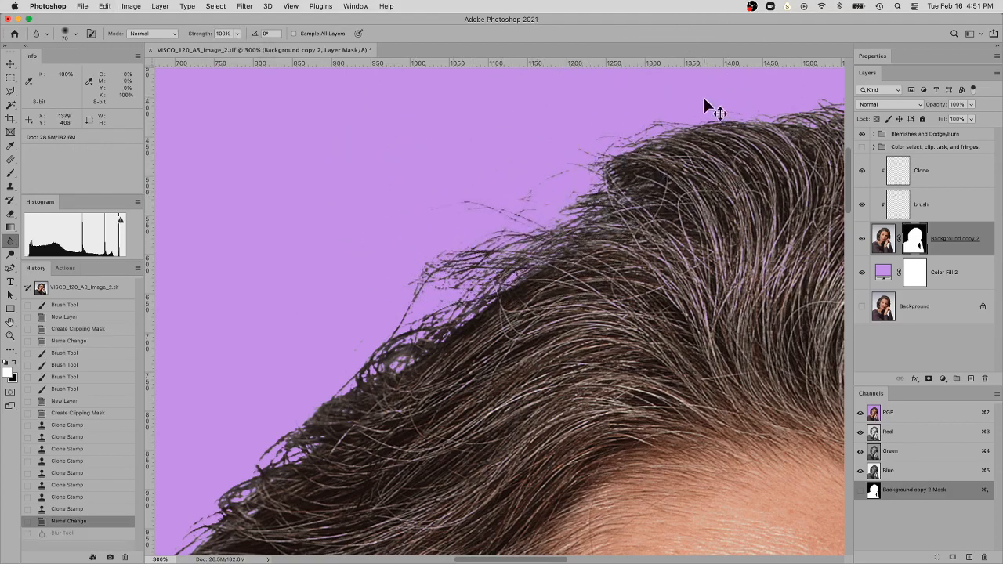
Set the Blur tool strength to 14% and soften the mask along the stray strands and upper hair edge
click(236, 34)
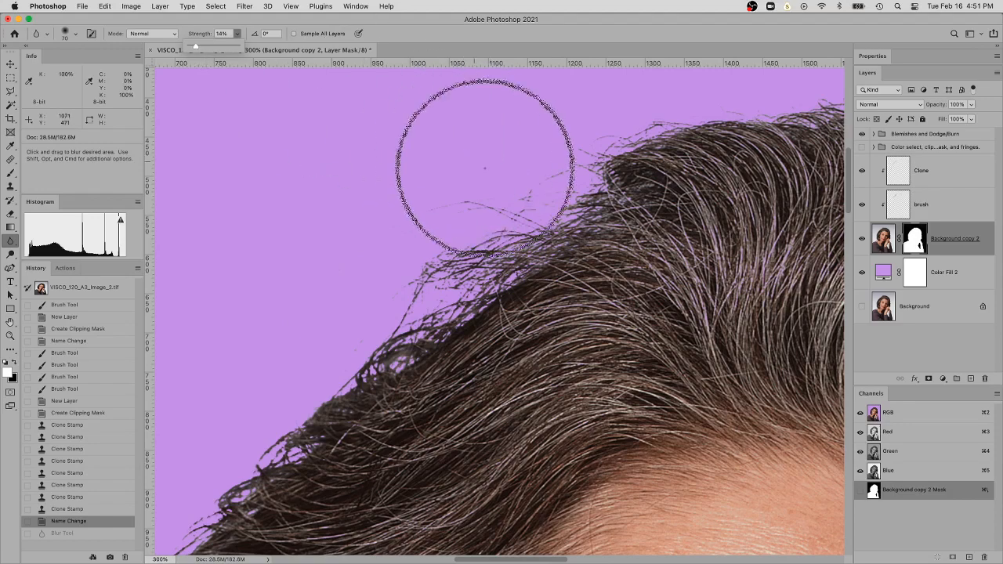
mouse_move(492, 190)
mouse_down()
mouse_move(453, 215)
mouse_move(517, 182)
mouse_move(522, 246)
mouse_move(535, 232)
mouse_move(524, 216)
mouse_move(454, 199)
mouse_up()
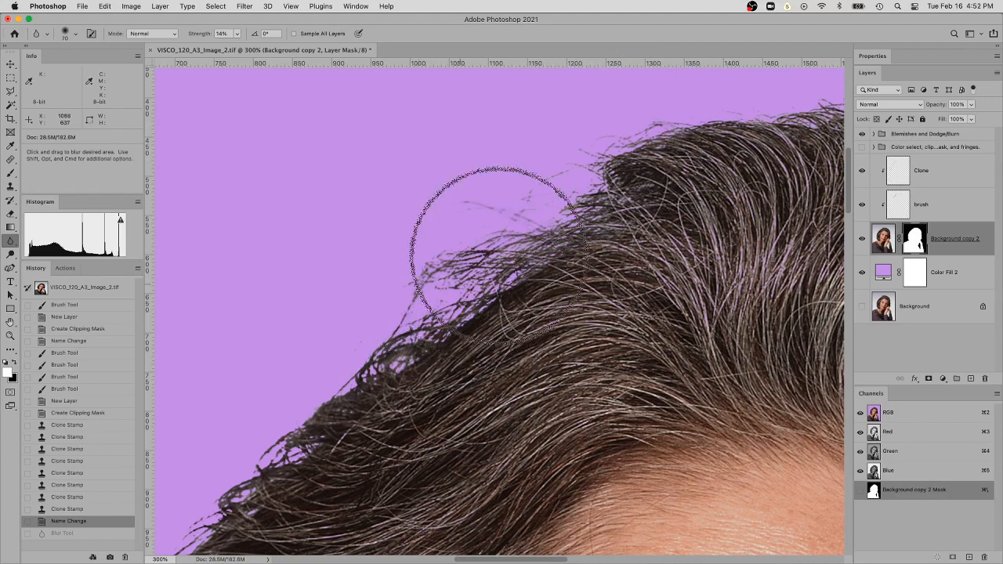
mouse_move(511, 276)
mouse_down()
mouse_move(515, 234)
mouse_move(520, 267)
mouse_up()
click(698, 296)
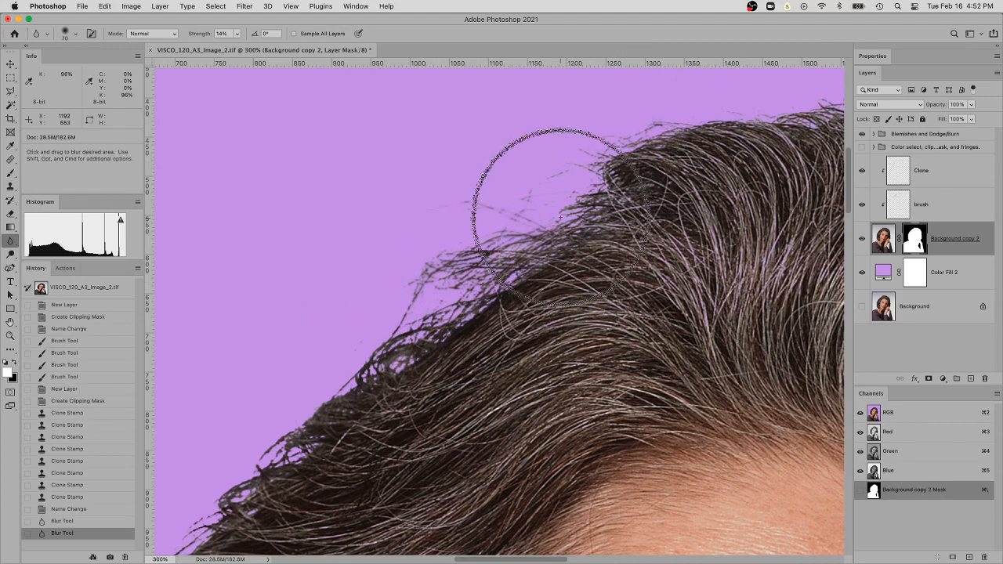
key(super+z)
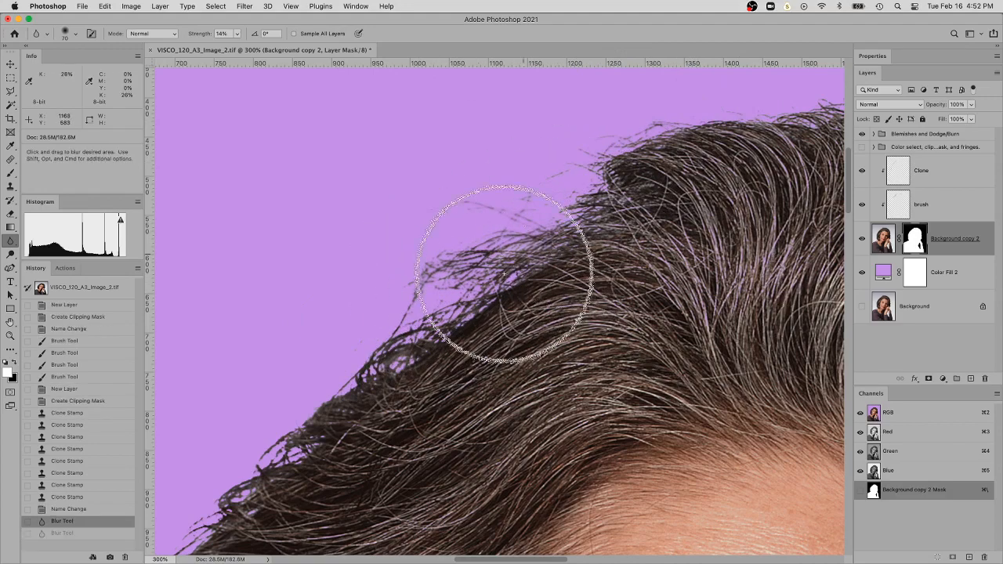
click(355, 341)
mouse_move(468, 309)
mouse_down()
mouse_move(399, 376)
mouse_move(500, 264)
mouse_up()
Blur the mask farther down the hair's outer edge, from the curled strands below the crown toward the temple
key(space)
drag(634, 225, 679, 169)
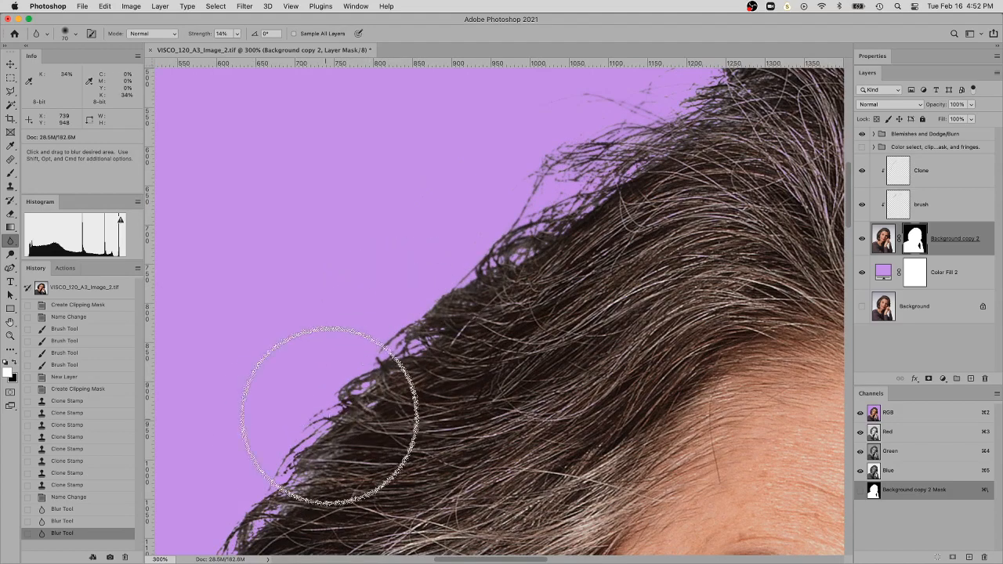
drag(310, 413, 326, 415)
drag(341, 404, 455, 283)
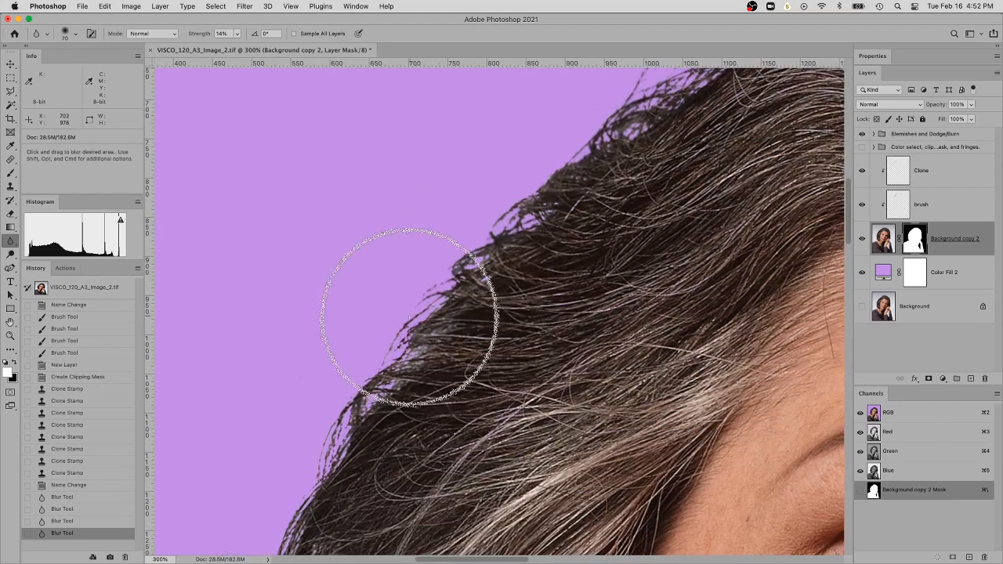
mouse_move(339, 406)
mouse_down()
mouse_move(322, 438)
mouse_move(340, 394)
mouse_up()
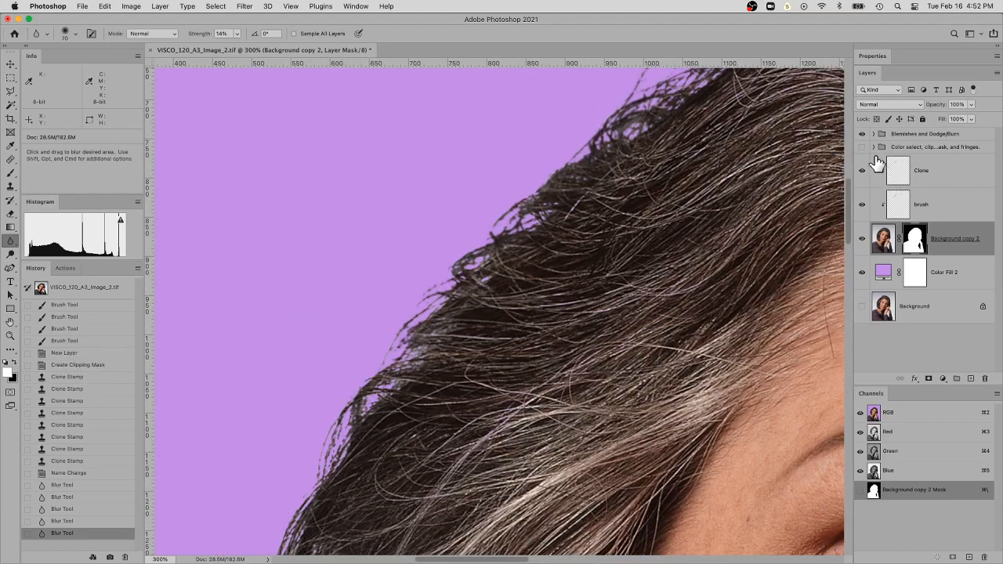
Compare the whole portrait with the color select, clipping mask and fringes group shown and hidden
key(super+minus)
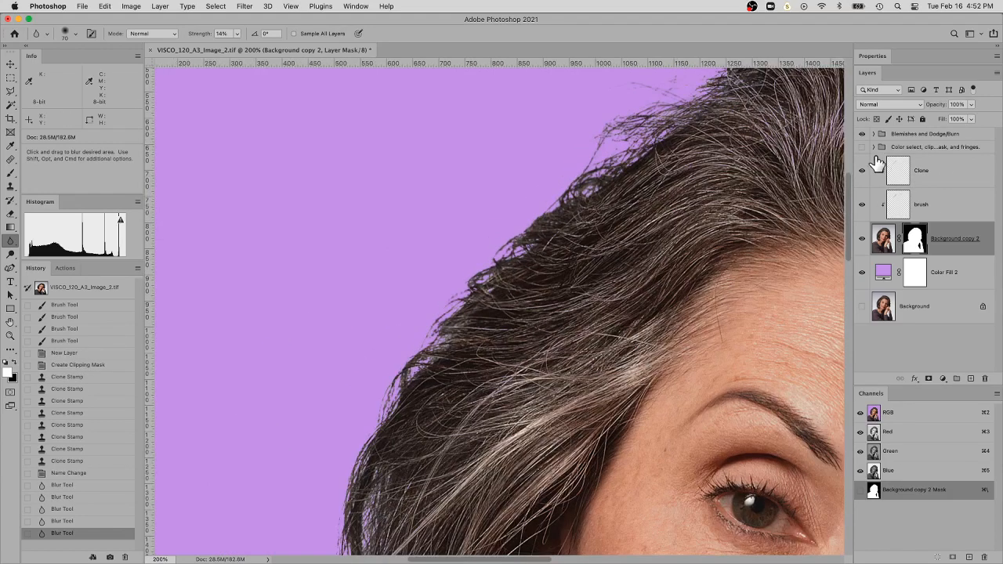
key(super+minus)
key(super+minus)
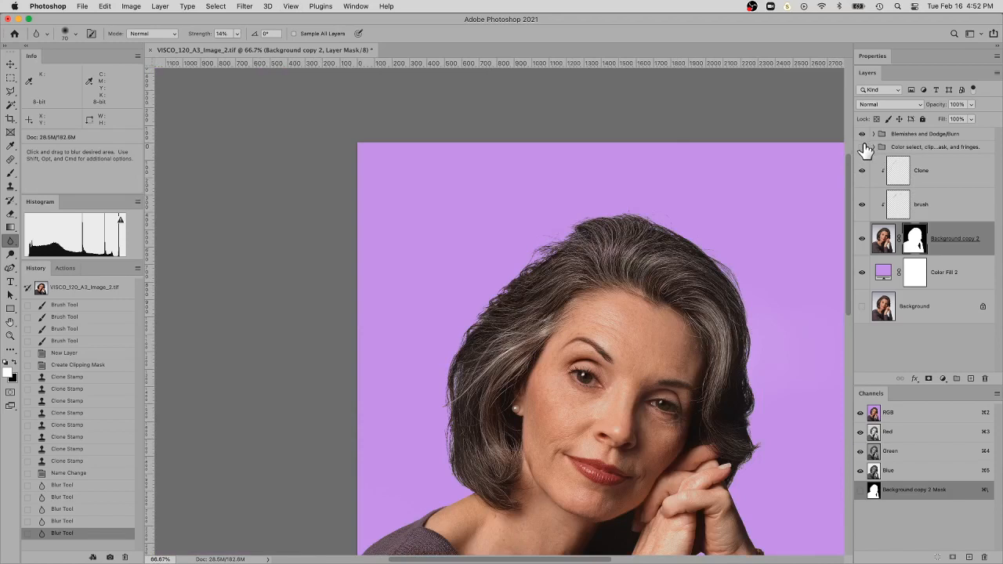
click(863, 148)
click(863, 147)
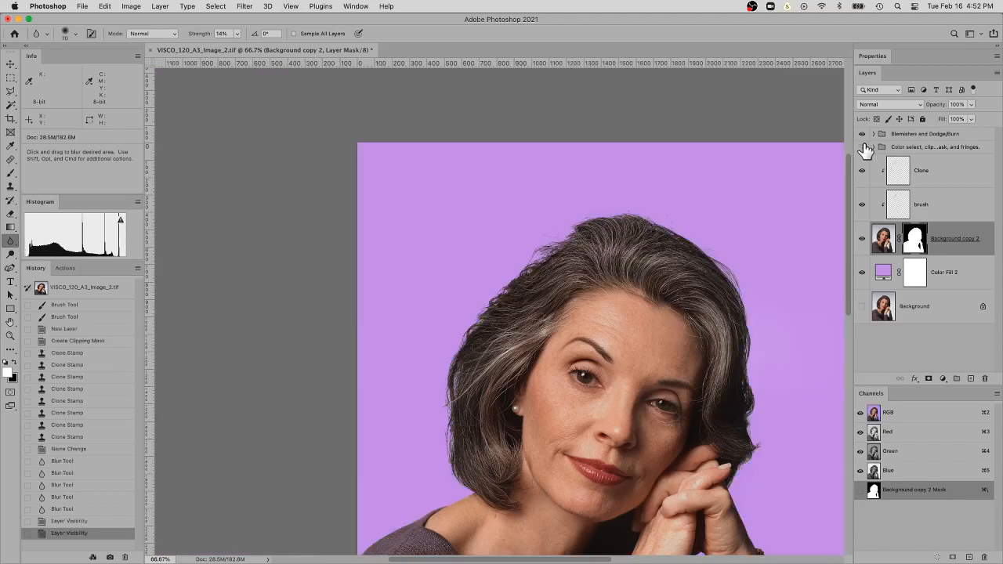
click(865, 148)
Blur the mask along the lower hair edge where the hair meets the bare shoulder
scroll(651, 168, down, 5)
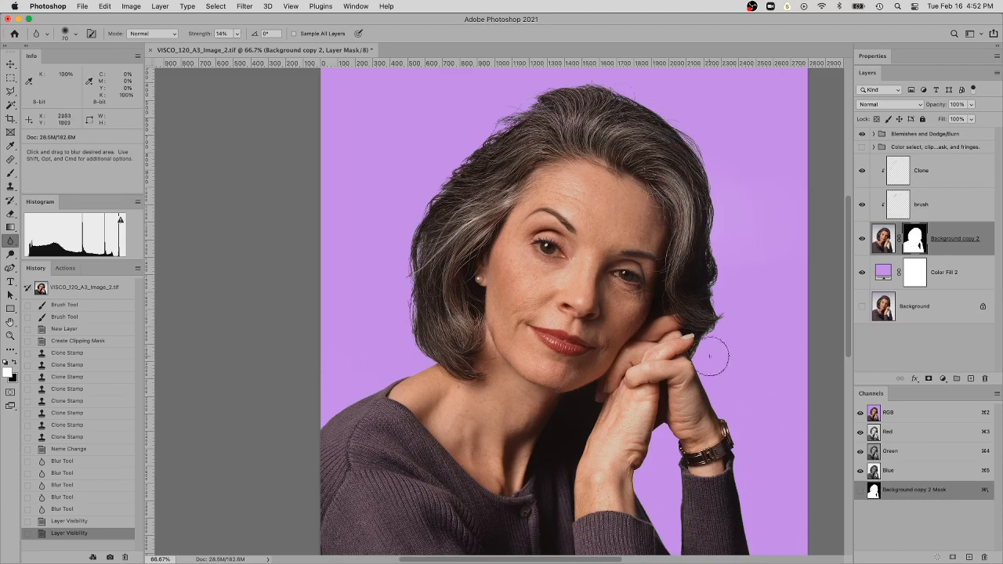
key(super+space)
super+click(428, 374)
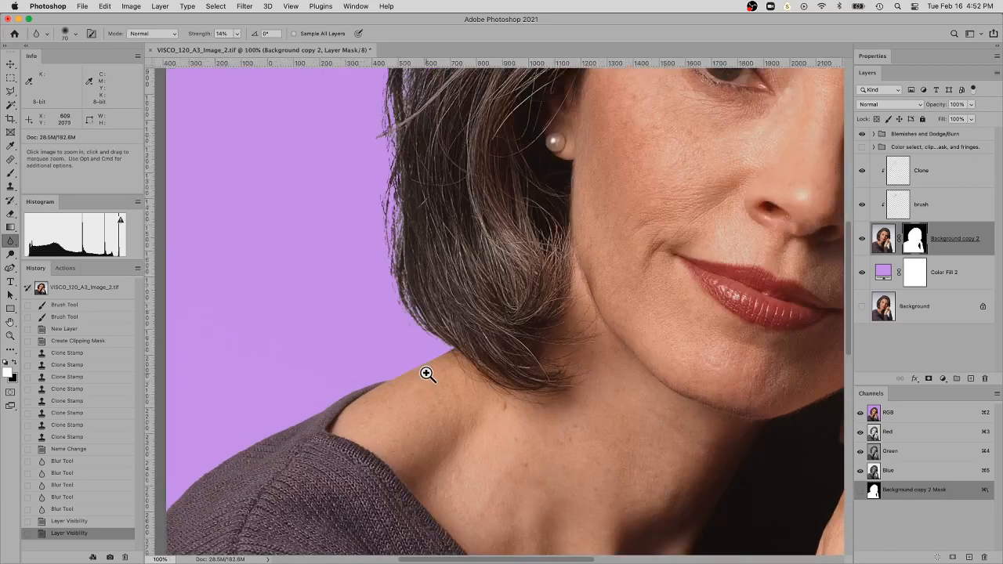
super+click(427, 375)
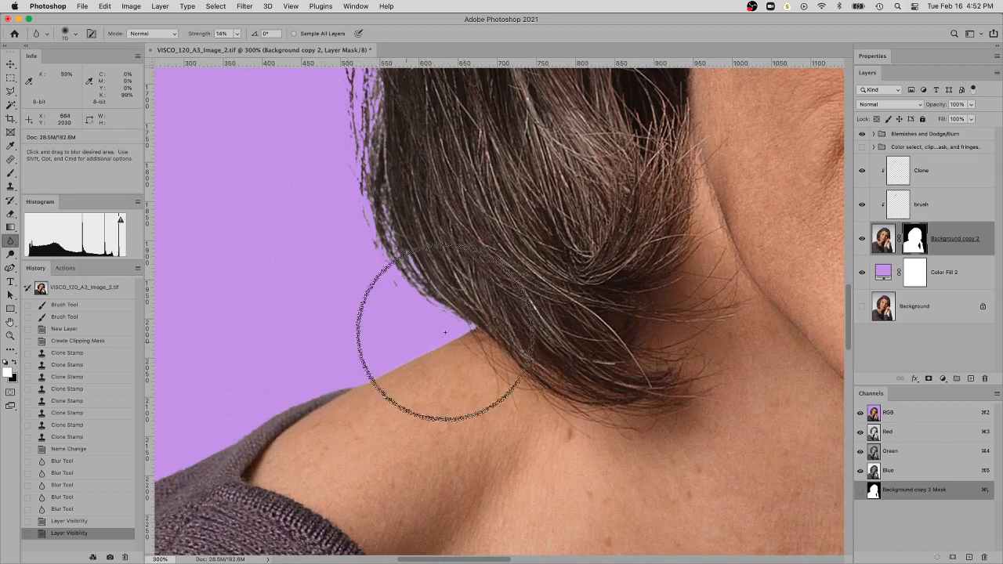
mouse_move(467, 335)
mouse_down()
mouse_move(464, 324)
mouse_move(498, 312)
mouse_up()
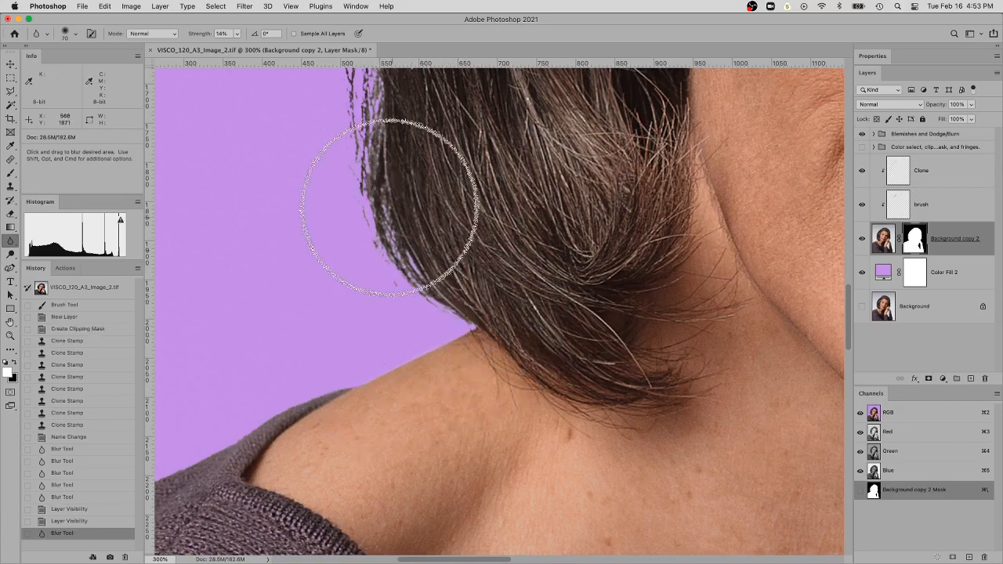
Blur the mask at the lower hair edge once more and paint over the outer hair fringe on the brush layer in Overlay mode
drag(361, 150, 359, 155)
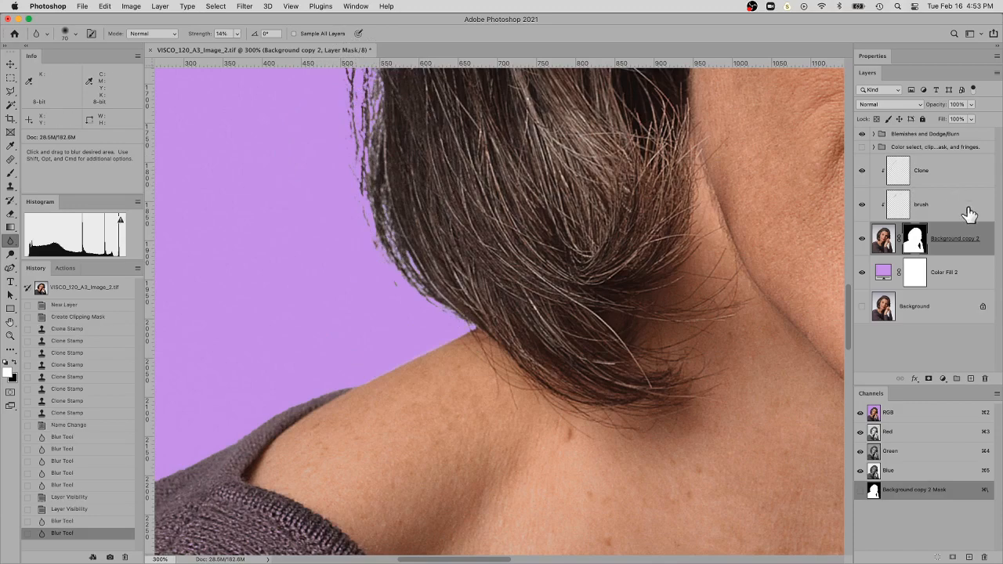
click(903, 208)
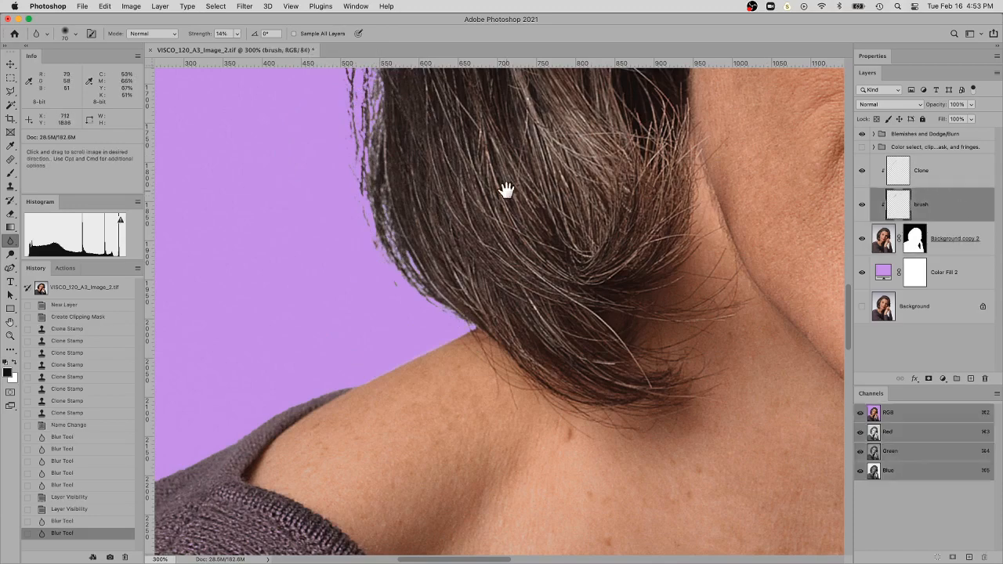
drag(506, 191, 538, 358)
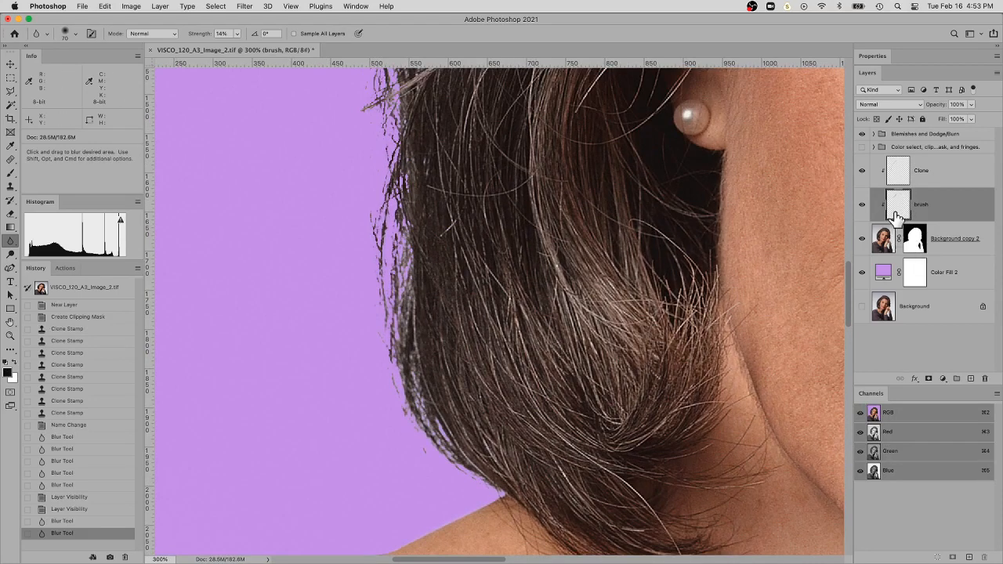
key(b)
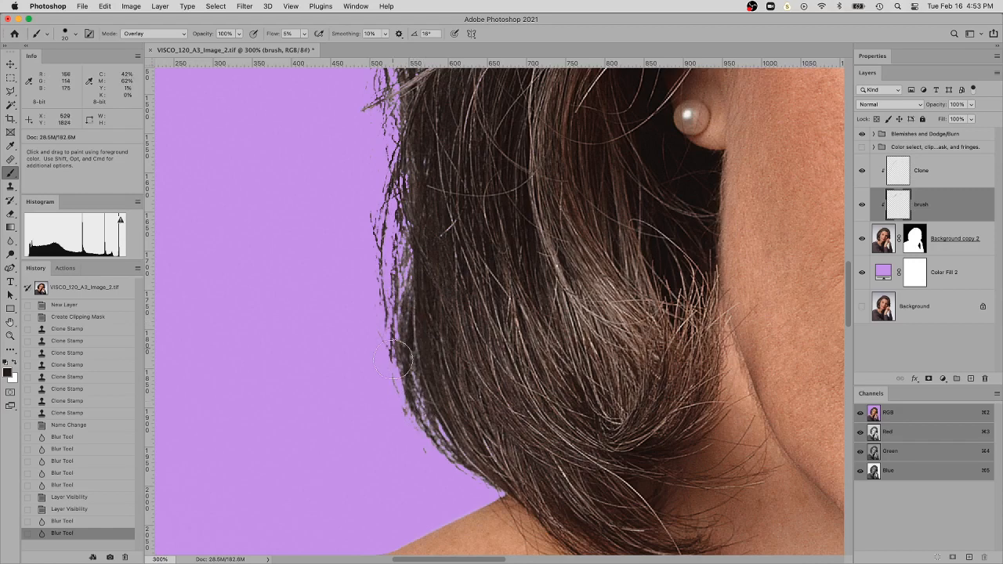
mouse_move(425, 449)
mouse_down()
mouse_move(393, 316)
mouse_move(409, 171)
mouse_up()
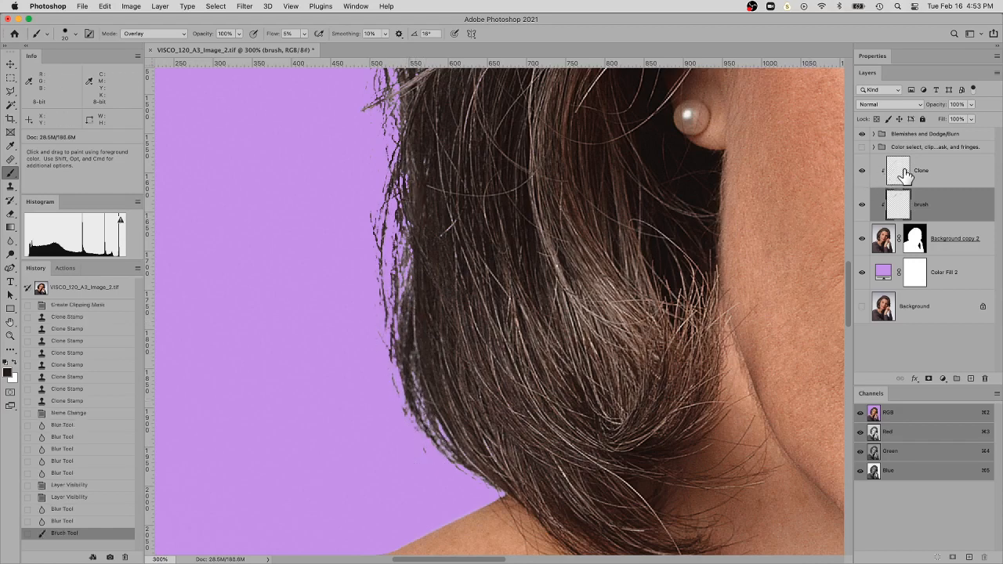
Blur the Background copy 2 layer mask along the outer hair edge from the lower curve up toward ear level
click(913, 239)
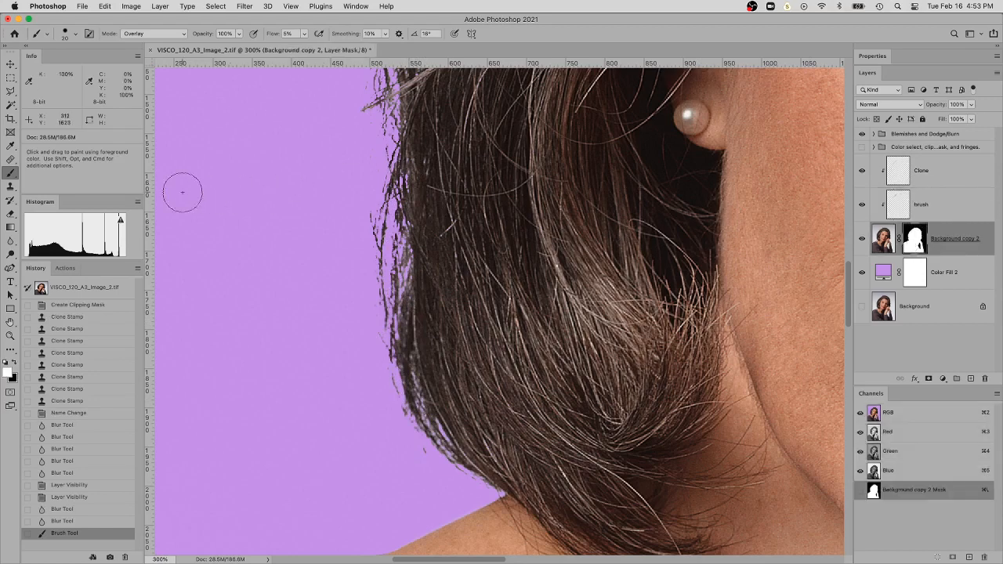
click(11, 239)
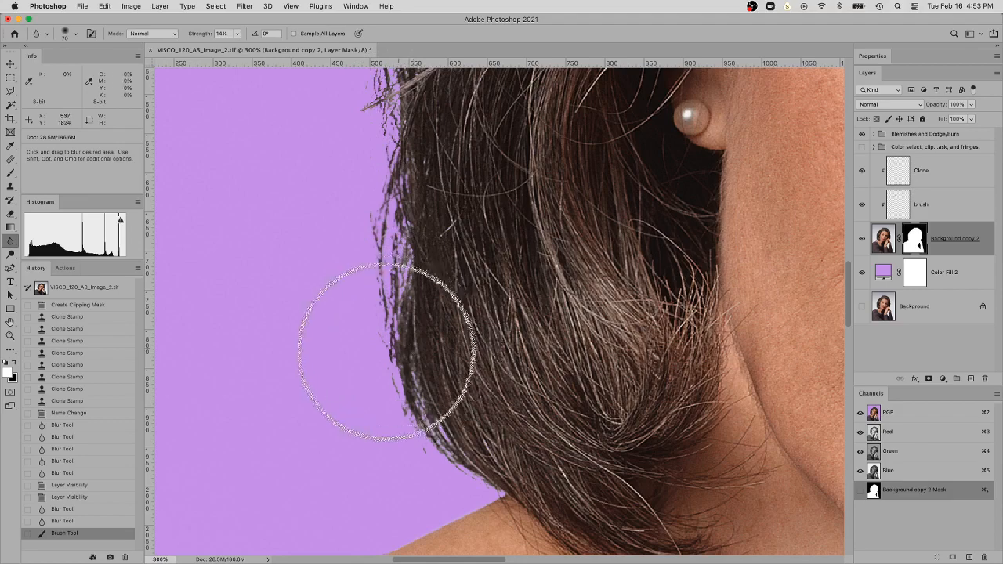
mouse_move(428, 447)
mouse_down()
mouse_move(375, 407)
mouse_move(415, 324)
mouse_move(386, 218)
mouse_move(406, 118)
mouse_move(488, 200)
mouse_up()
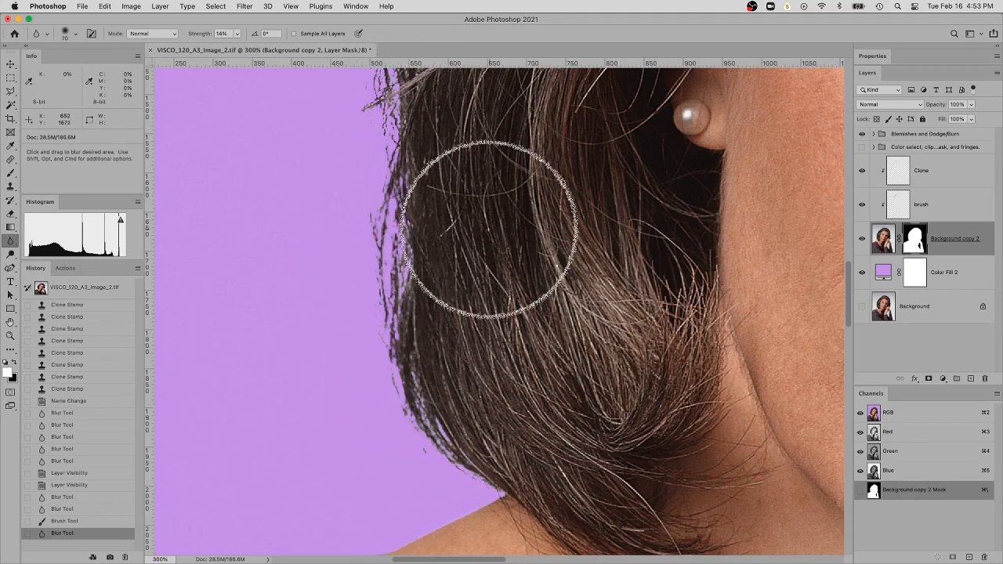
Reduce the Blur tool size to 36 px and soften the mask along the stray strands on the upper outer hair edge
right_click(449, 251)
drag(522, 268, 505, 268)
drag(392, 228, 400, 145)
right_click(460, 171)
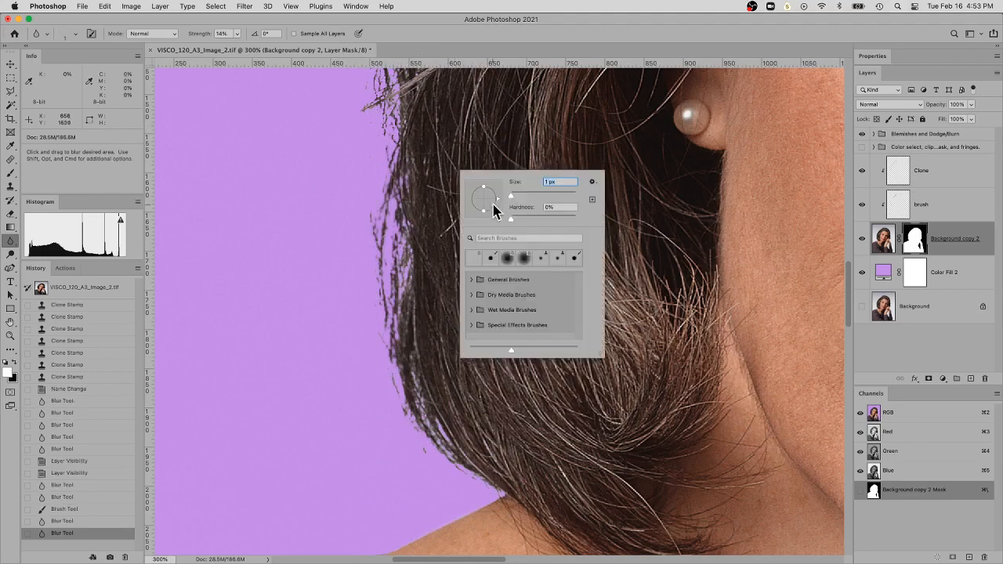
drag(514, 195, 522, 195)
key(Return)
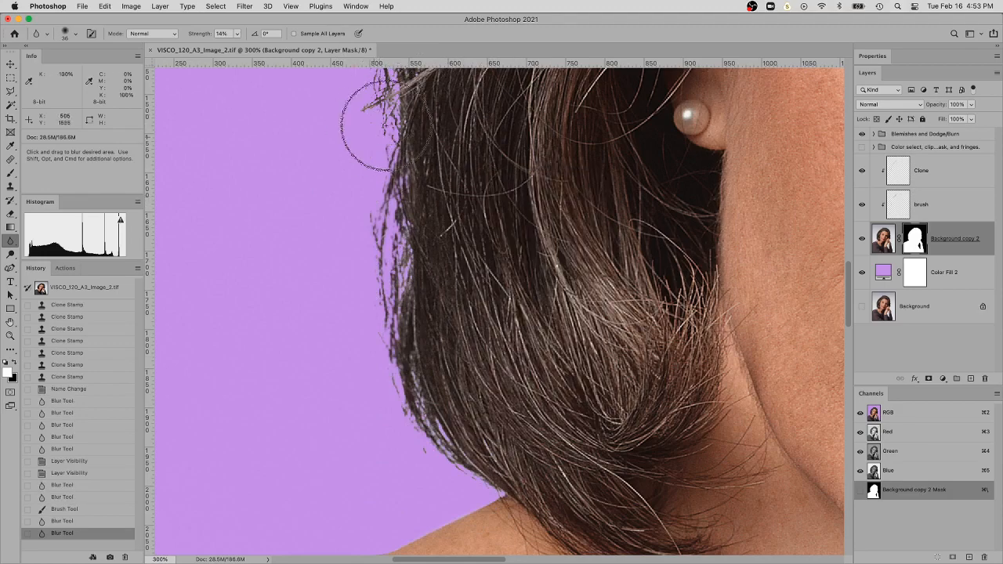
click(410, 106)
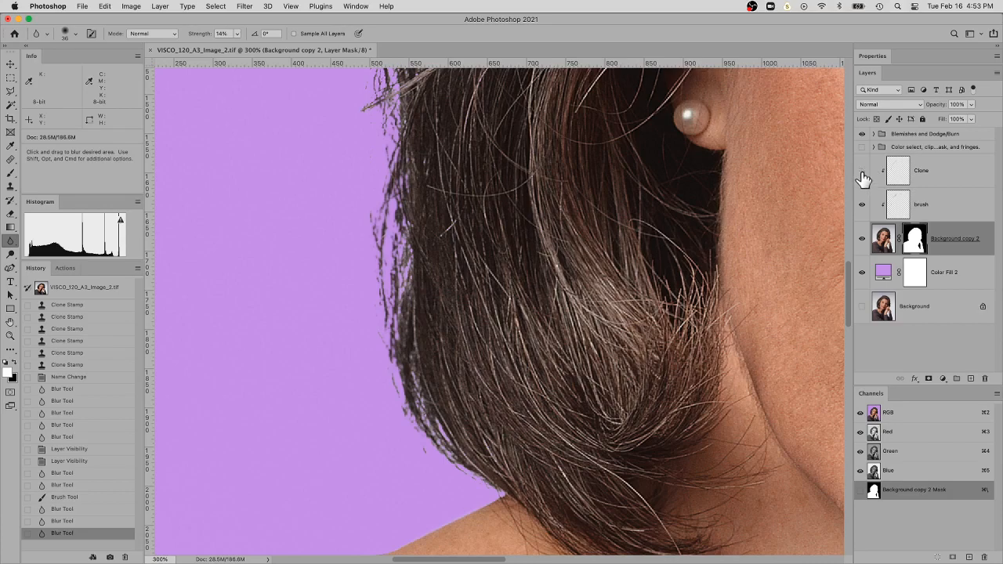
Compare the cutout with the Clone, brush, Background copy 2 and Color Fill 2 layers hidden and shown
drag(865, 264, 863, 179)
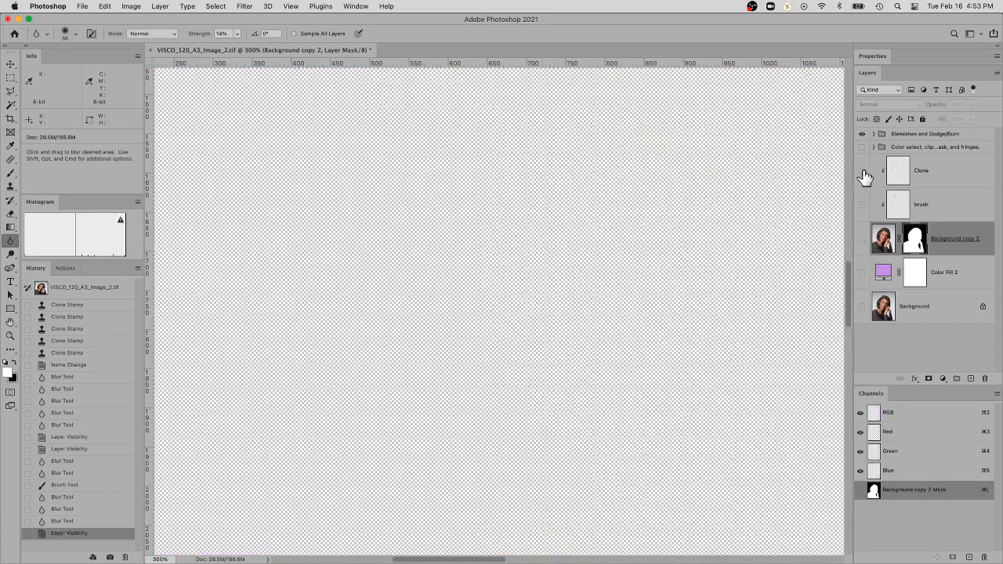
click(863, 254)
click(862, 273)
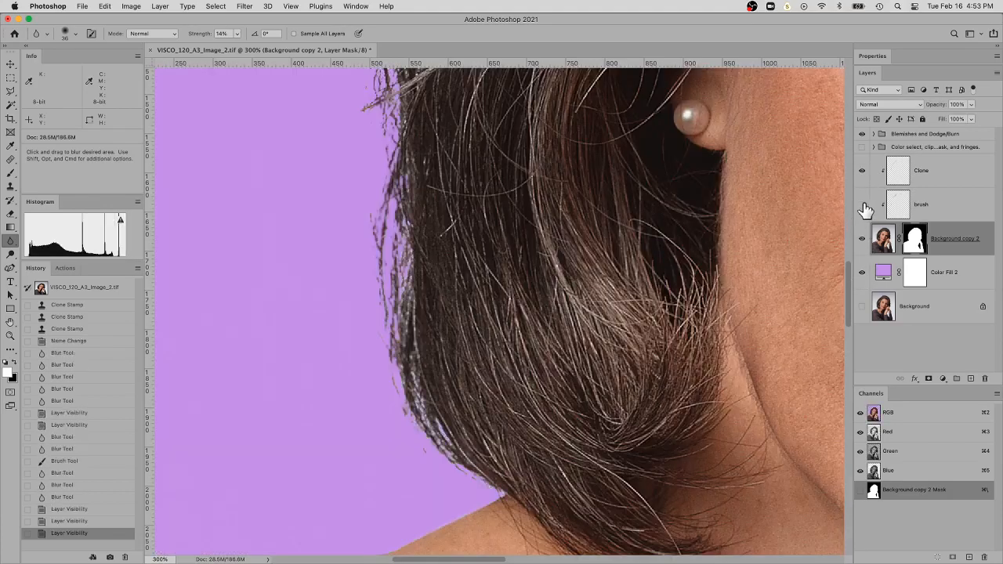
click(863, 205)
Group the layers from Color Fill 2 up through Clone into one layer group
click(883, 272)
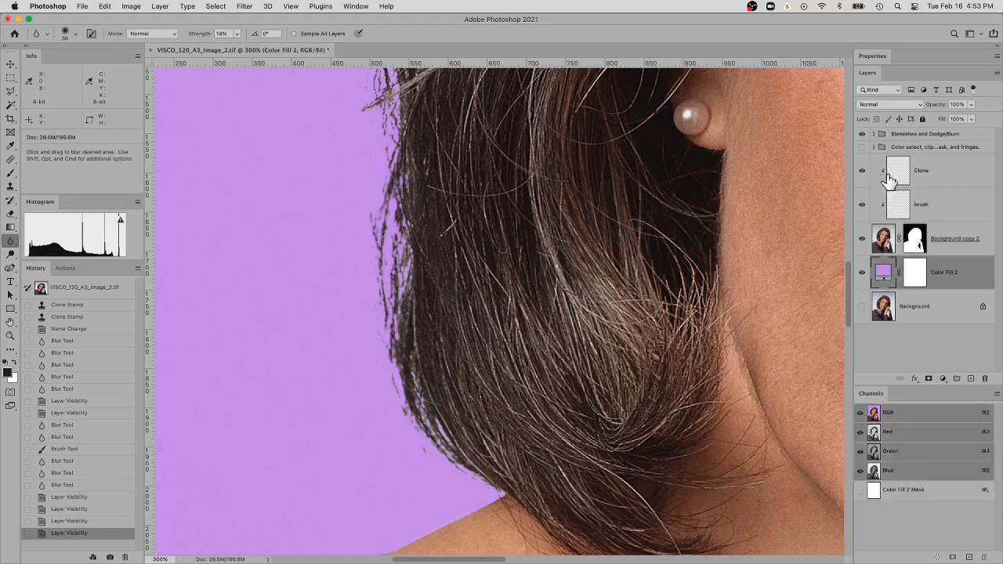
shift+click(939, 176)
mouse_move(941, 279)
mouse_down()
mouse_move(970, 339)
mouse_move(957, 378)
mouse_up()
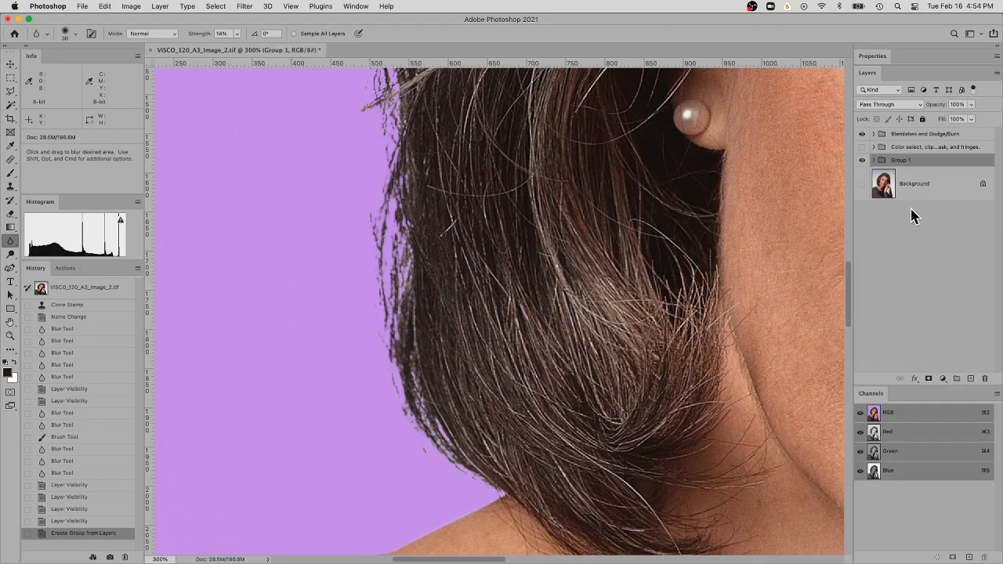
Swap visibility from Group 1 to the color select, clipping mask and fringes group and examine its hair edges over blue
click(862, 161)
click(862, 149)
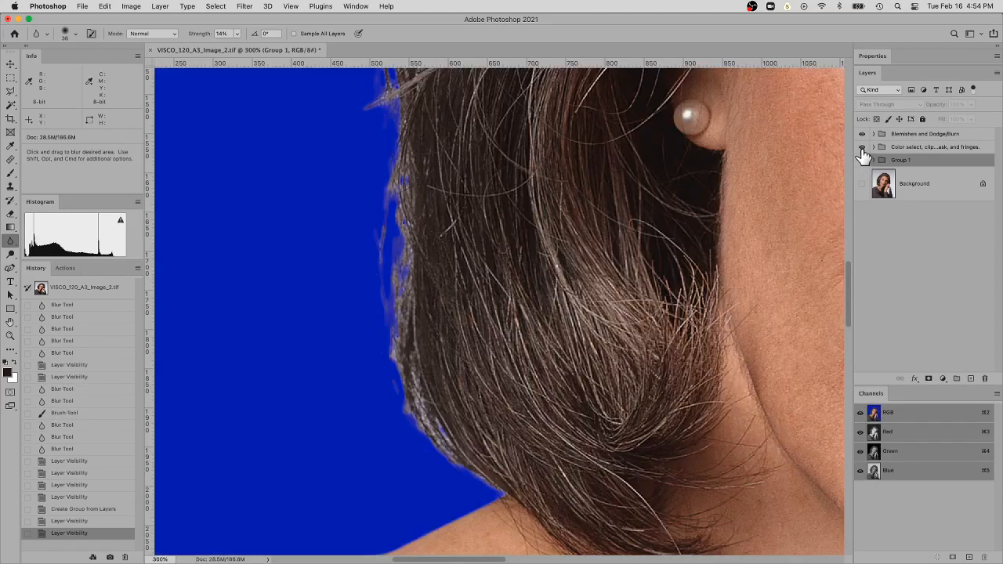
key(super+minus)
key(super+minus)
key(super+minus)
key(super+minus)
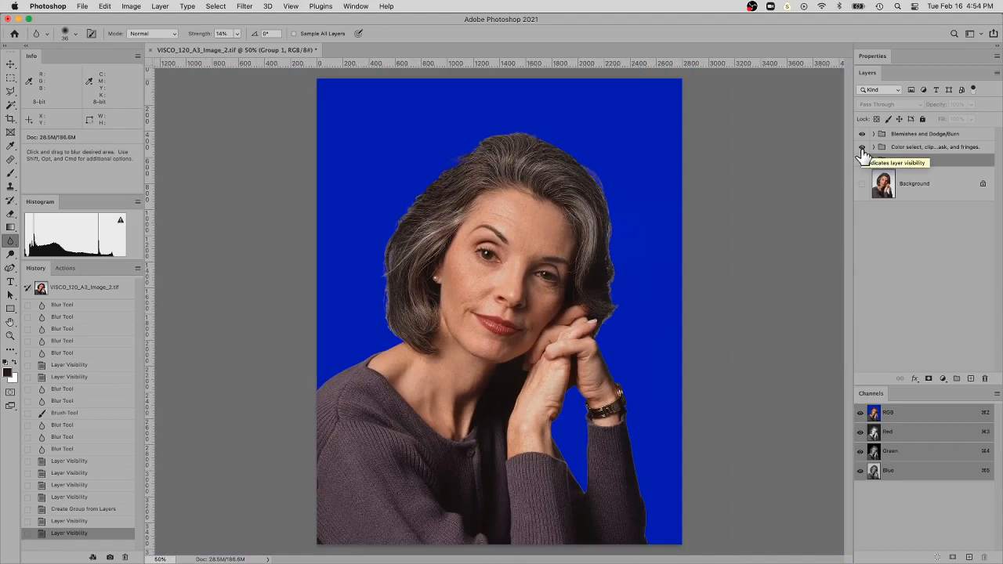
key(super+space)
super+click(484, 157)
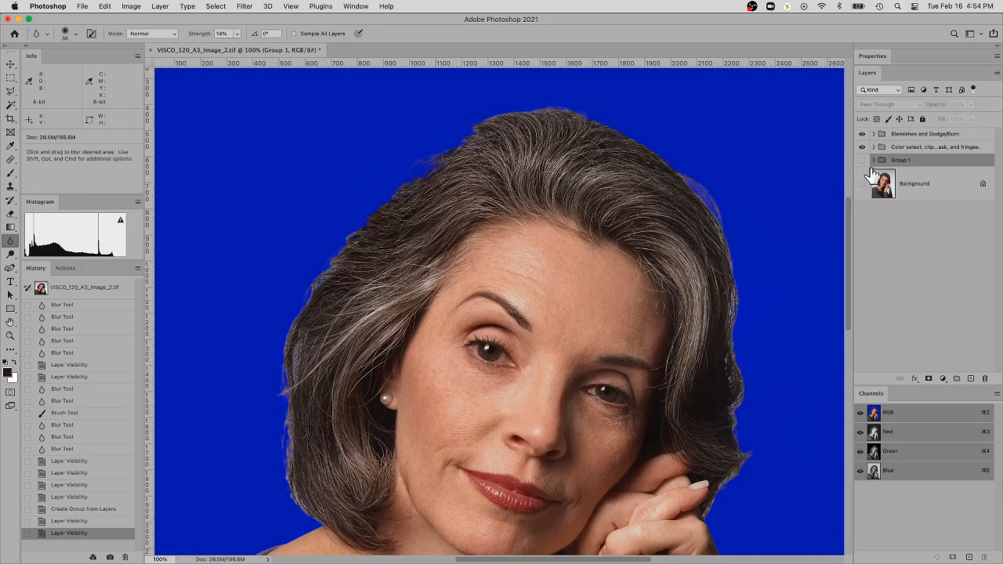
key(super+minus)
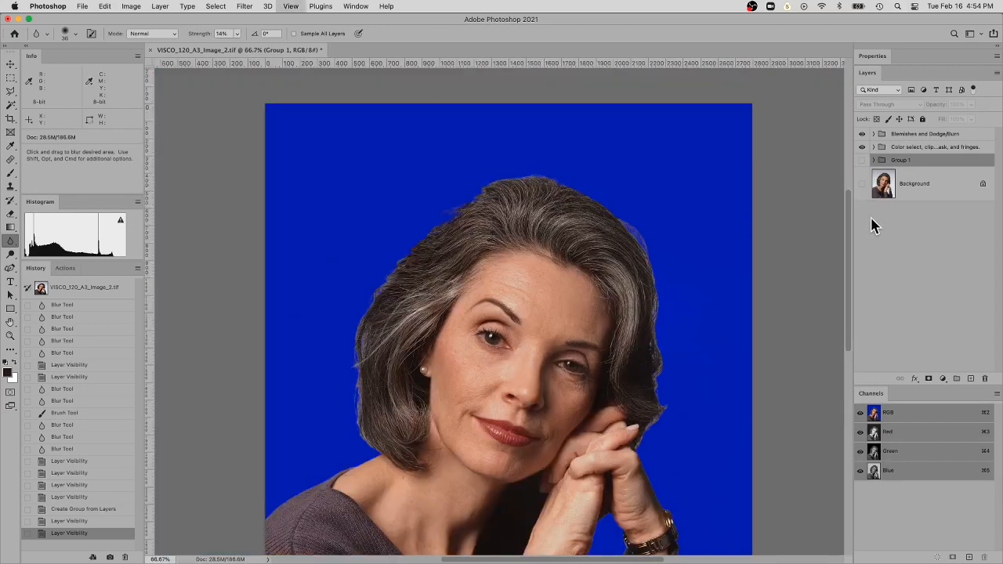
key(super+0)
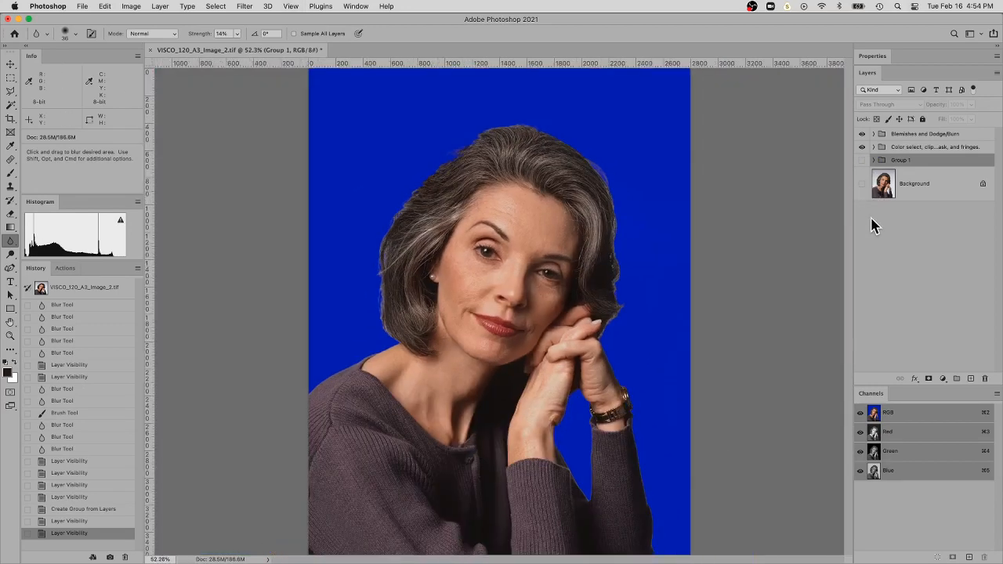
Compare the portrait with the Blemishes and Dodge/Burn group hidden and shown
click(863, 135)
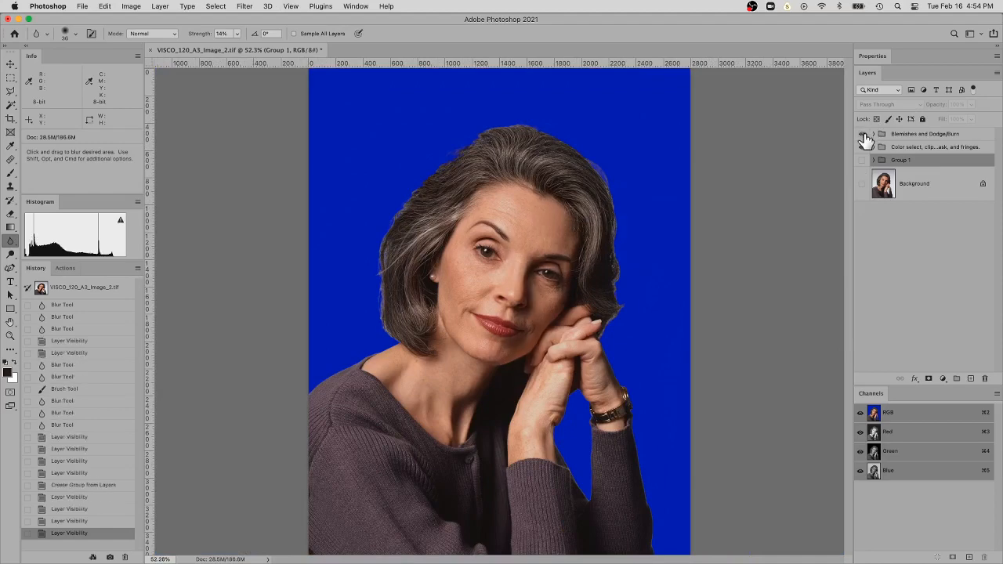
click(863, 135)
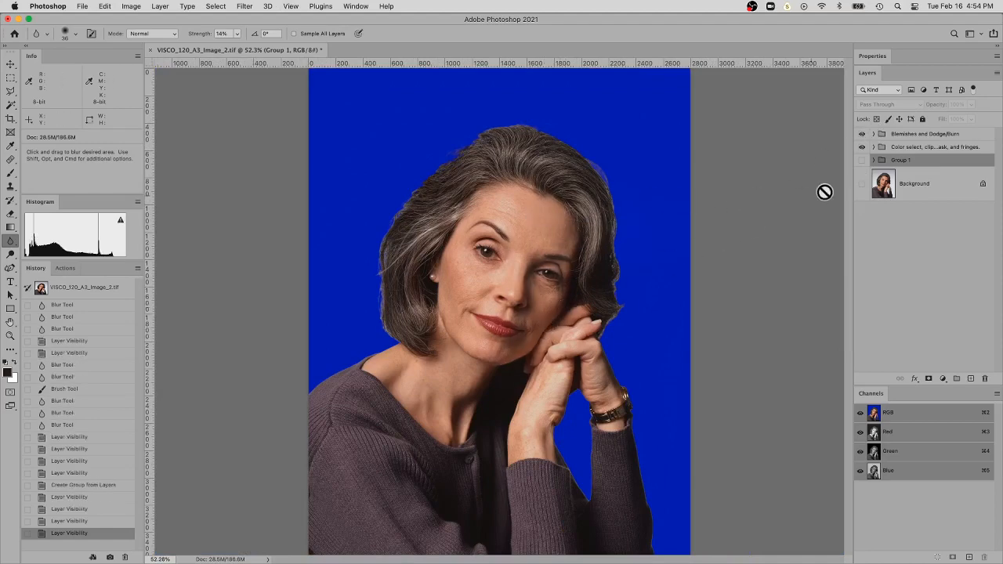
click(863, 137)
click(863, 136)
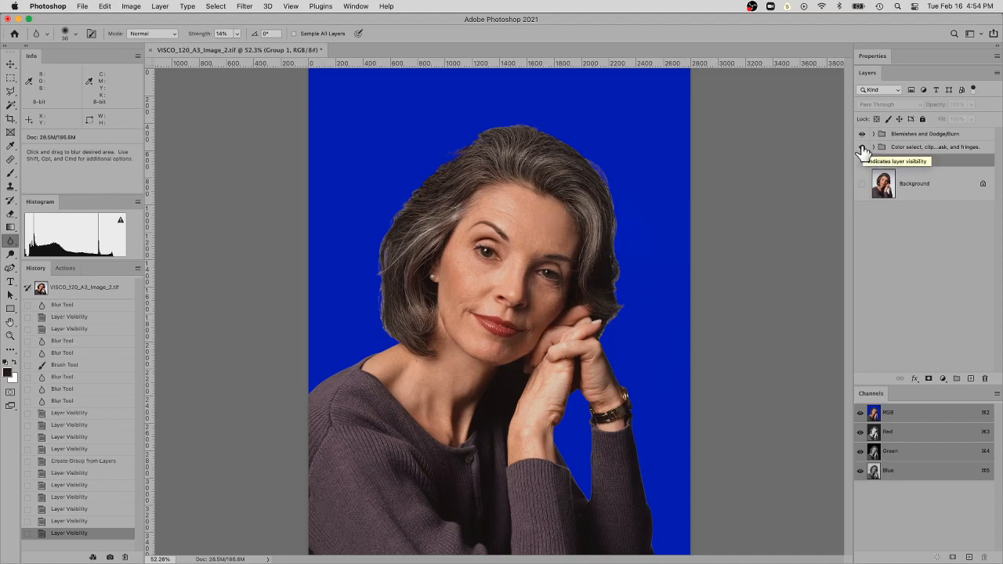
Show the original Background layer and compare it with the blue color select, clipping mask and fringes group version
click(863, 148)
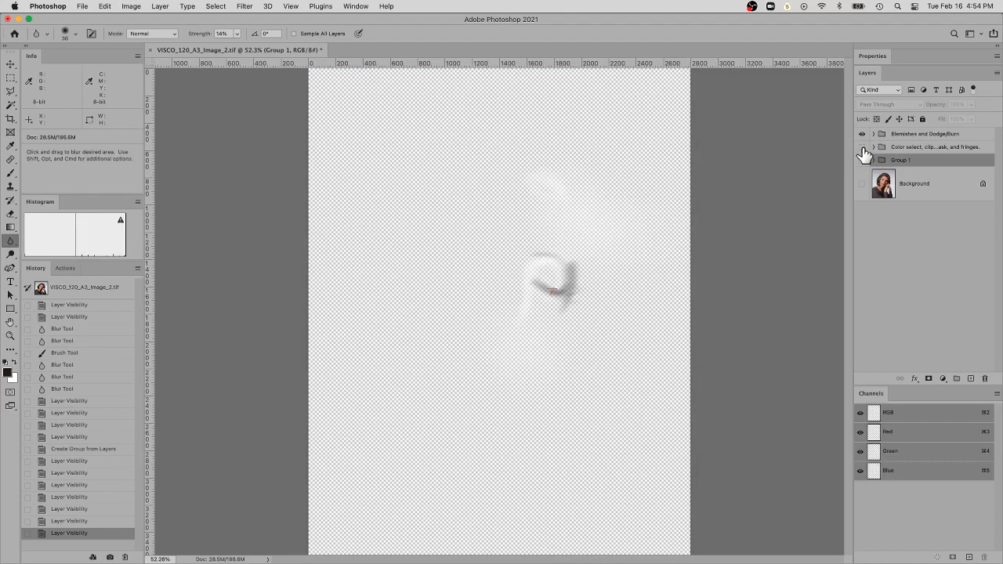
click(863, 147)
click(862, 161)
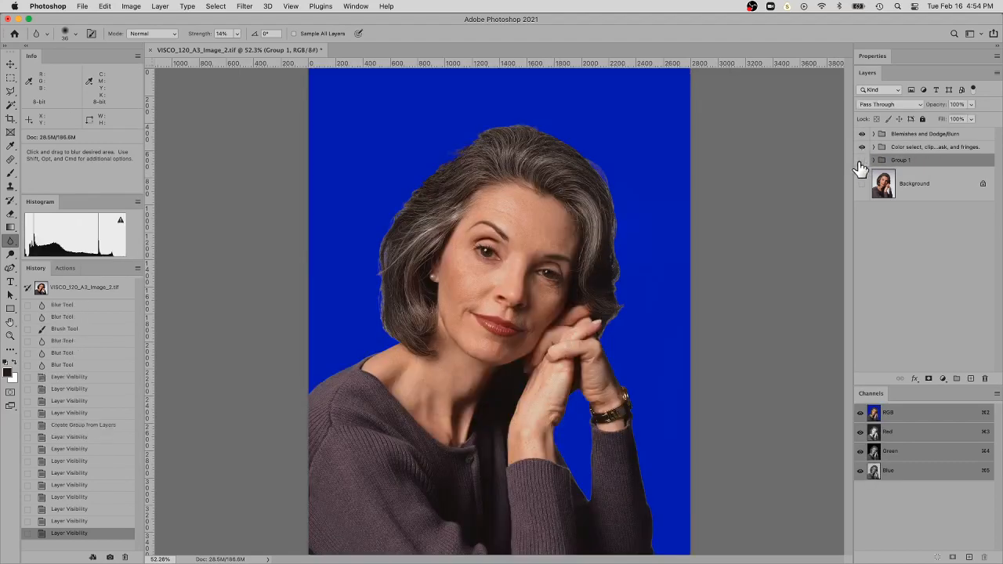
click(862, 160)
click(862, 184)
click(862, 147)
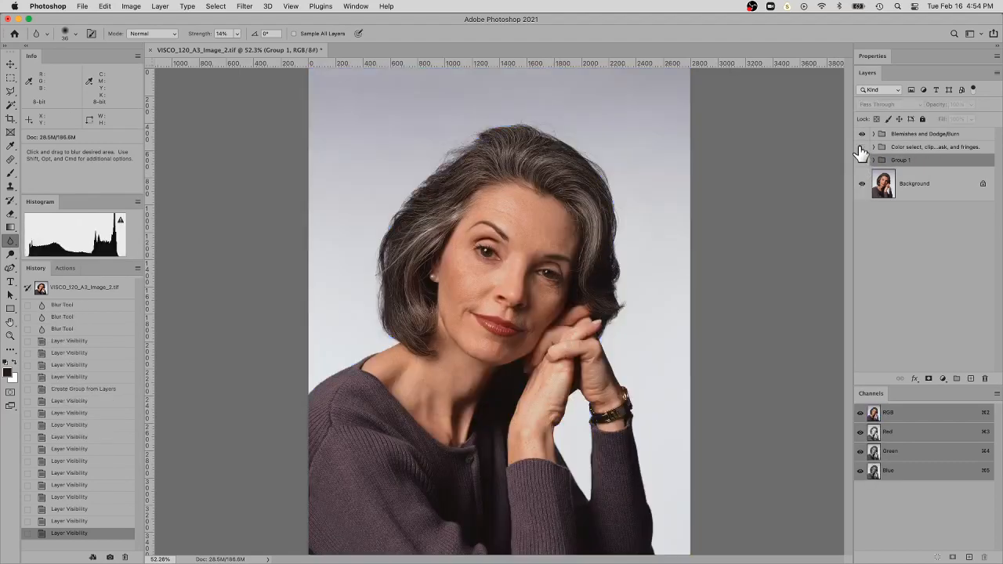
click(862, 148)
click(862, 147)
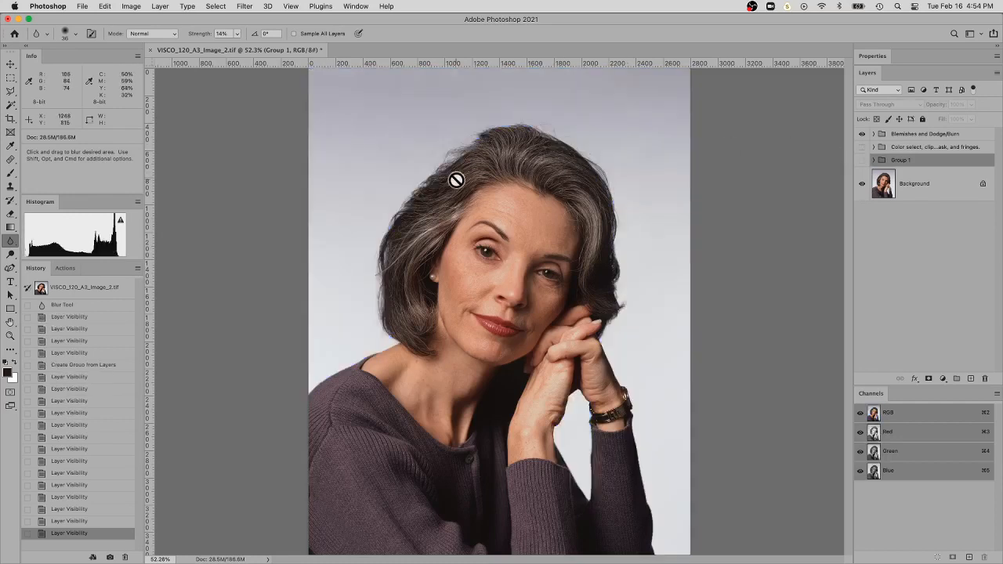
Compare the blue version with the purple Group 1, leaving Group 1 shown and the color select, clipping mask and fringes group hidden
click(861, 148)
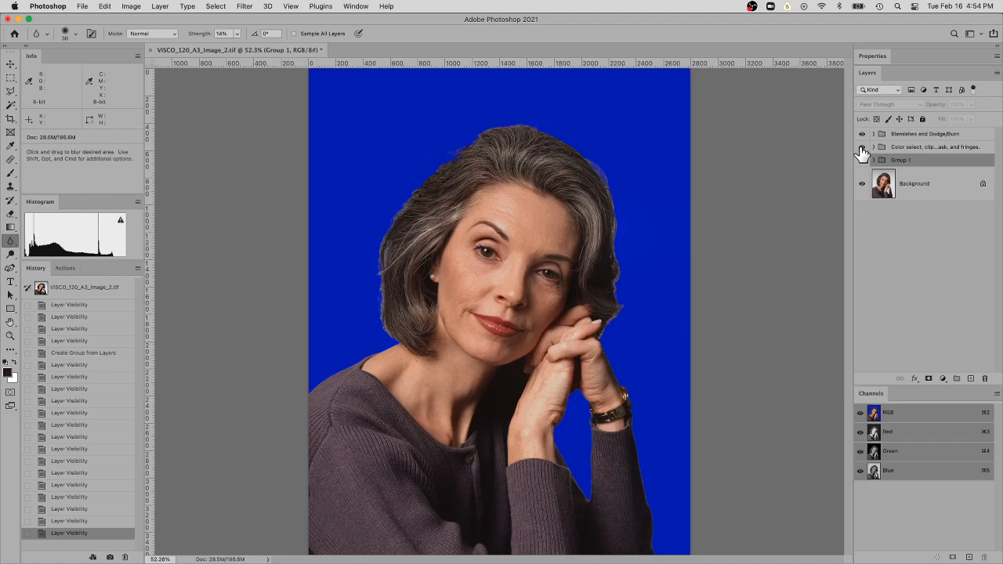
click(863, 148)
click(862, 160)
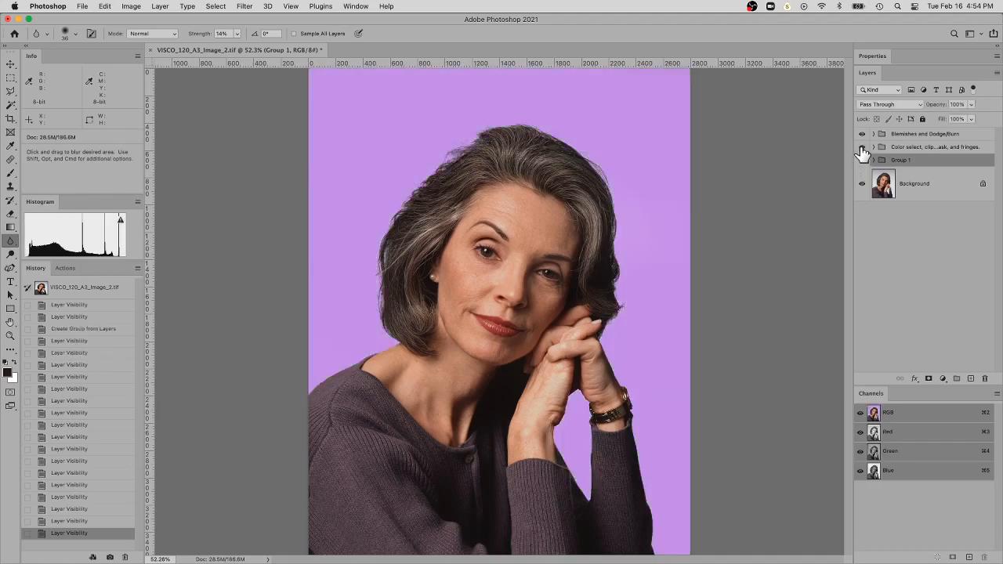
click(862, 148)
click(862, 148)
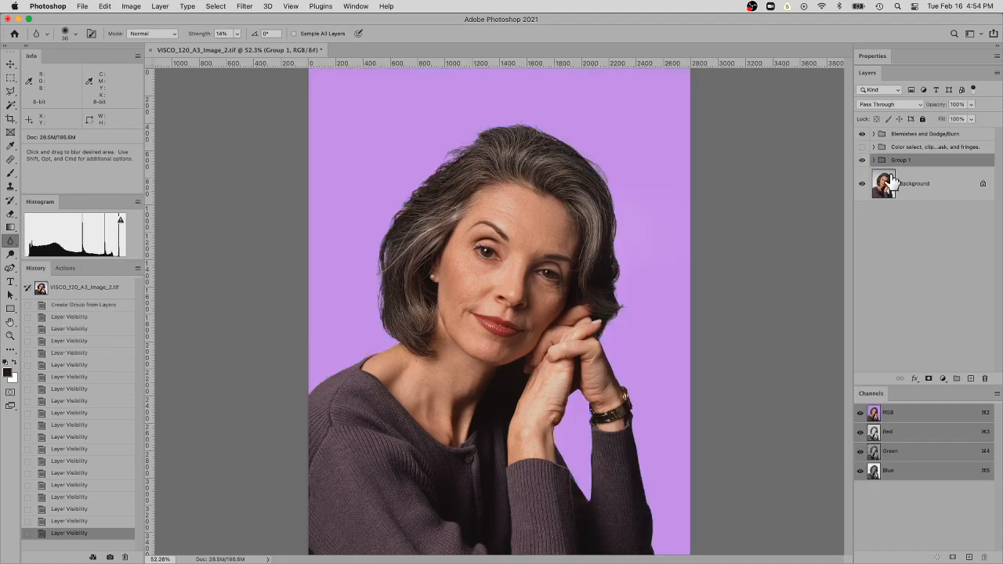